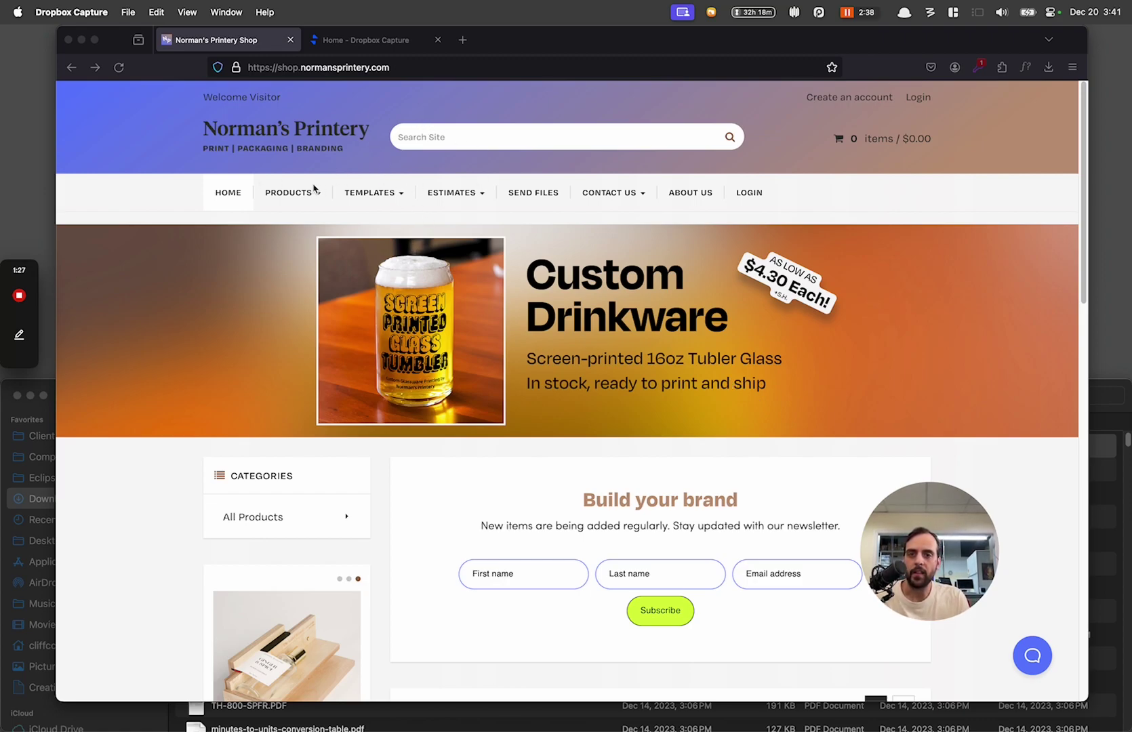
Open the Candle Dust Cover Templates page on the Norman's Printery shop site.
left_click(142, 177)
mouse_move(352, 190)
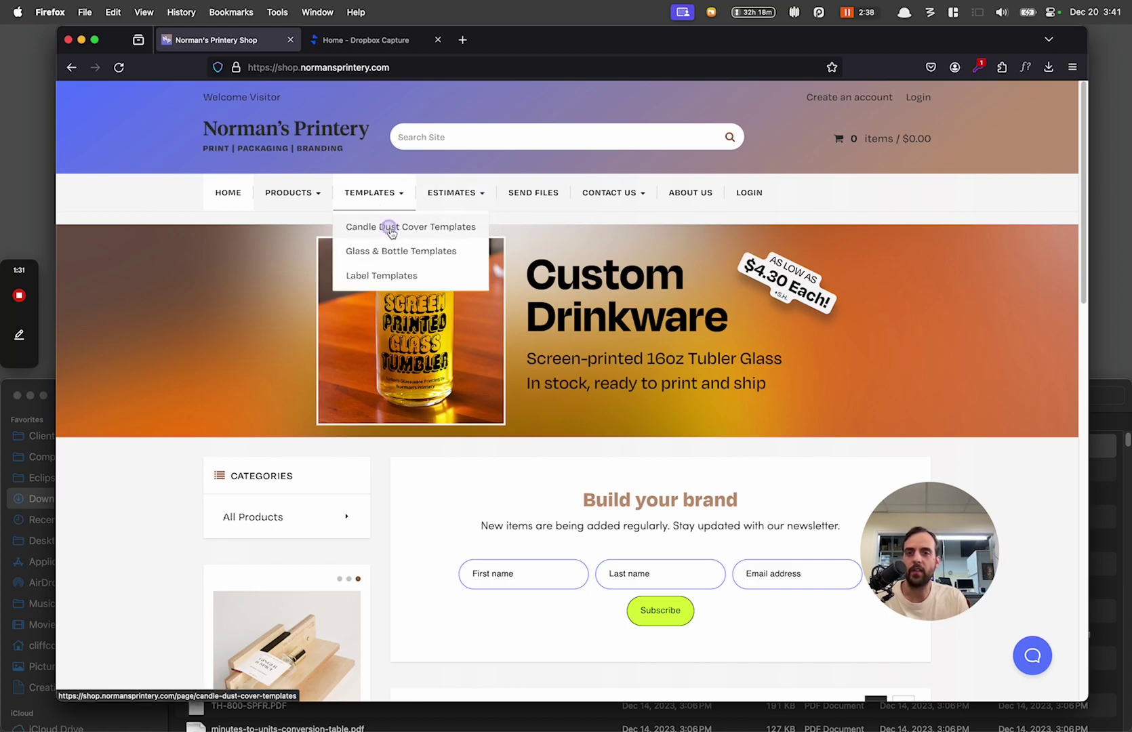
left_click(390, 231)
Look through the Canva and PDF dust cover template lists, including the With Tab, Wood Wick and Race Track sections.
scroll(617, 466, "down", 1)
scroll(617, 467, "down", 13)
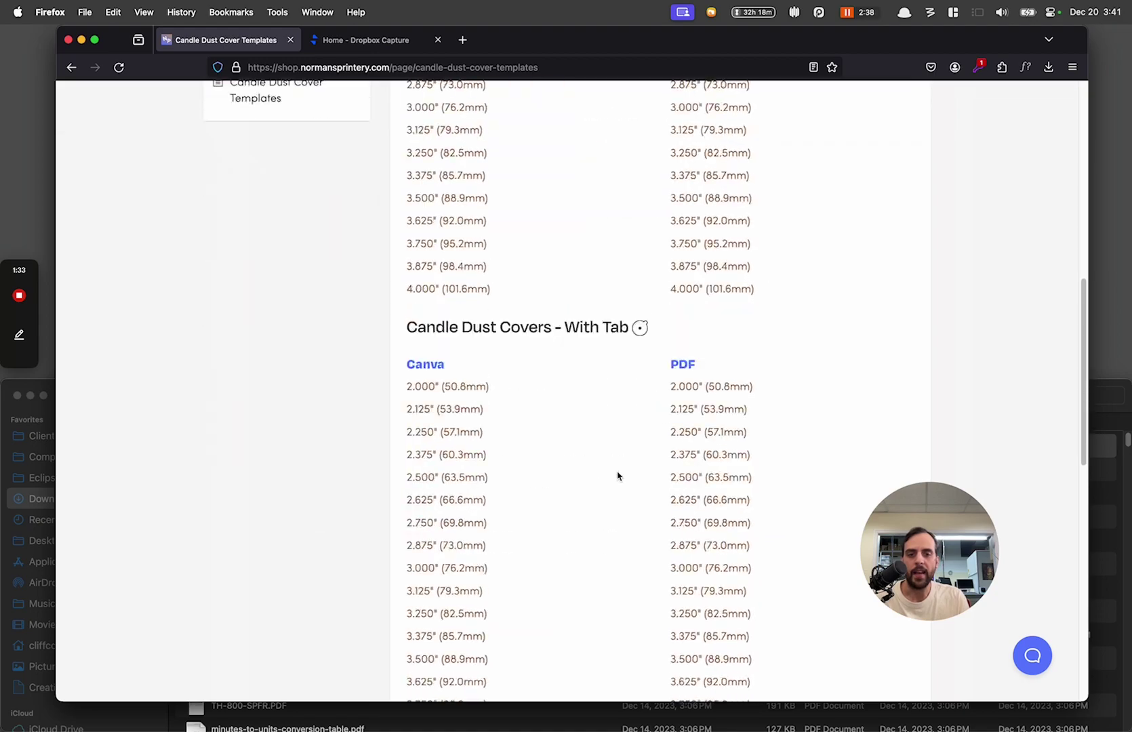
scroll(656, 453, "up", 15)
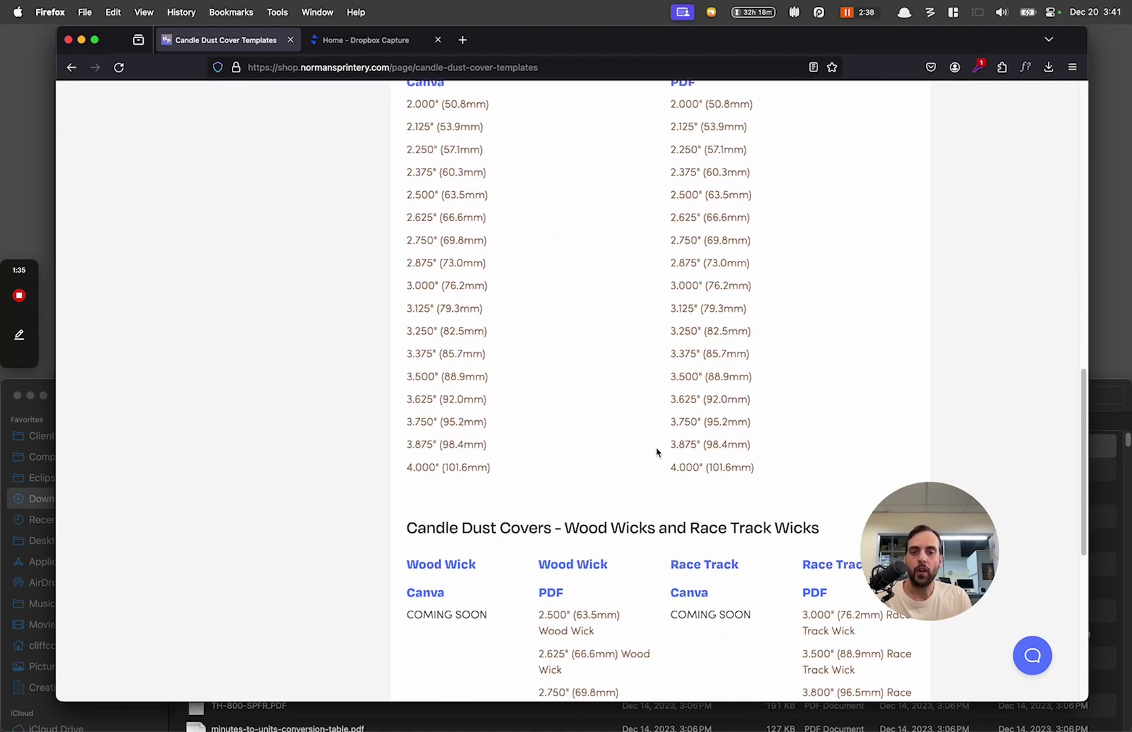
scroll(741, 305, "down", 4)
scroll(741, 305, "up", 1)
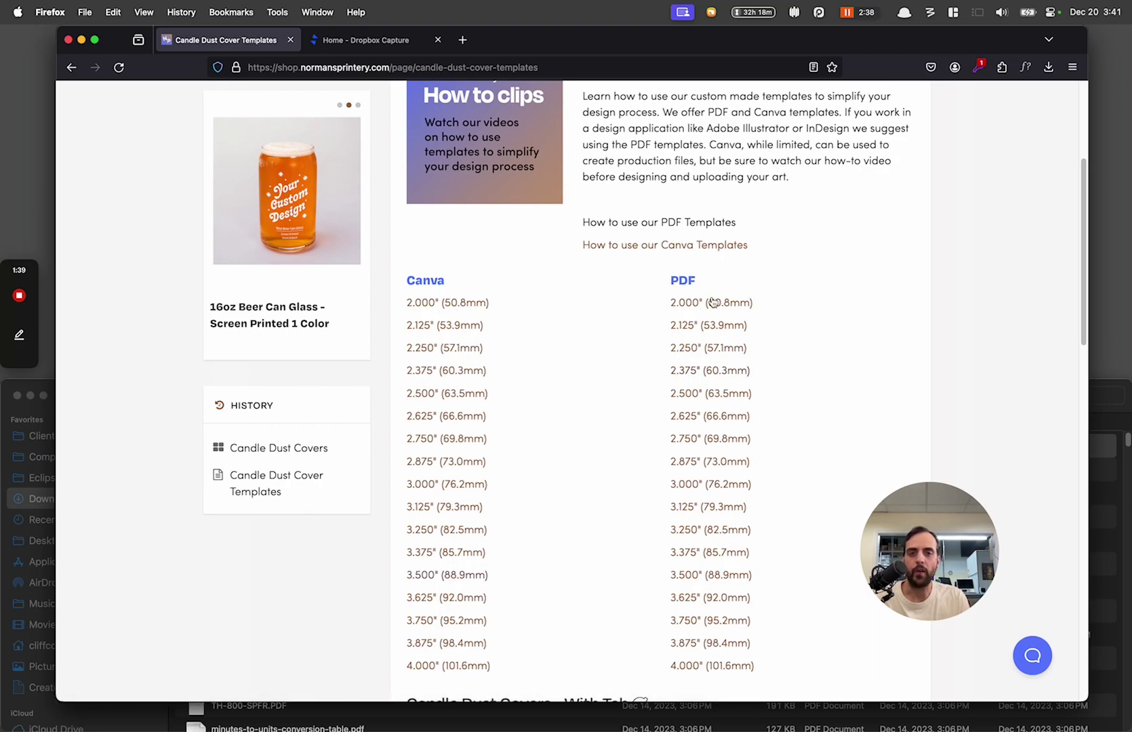
scroll(607, 423, "down", 3)
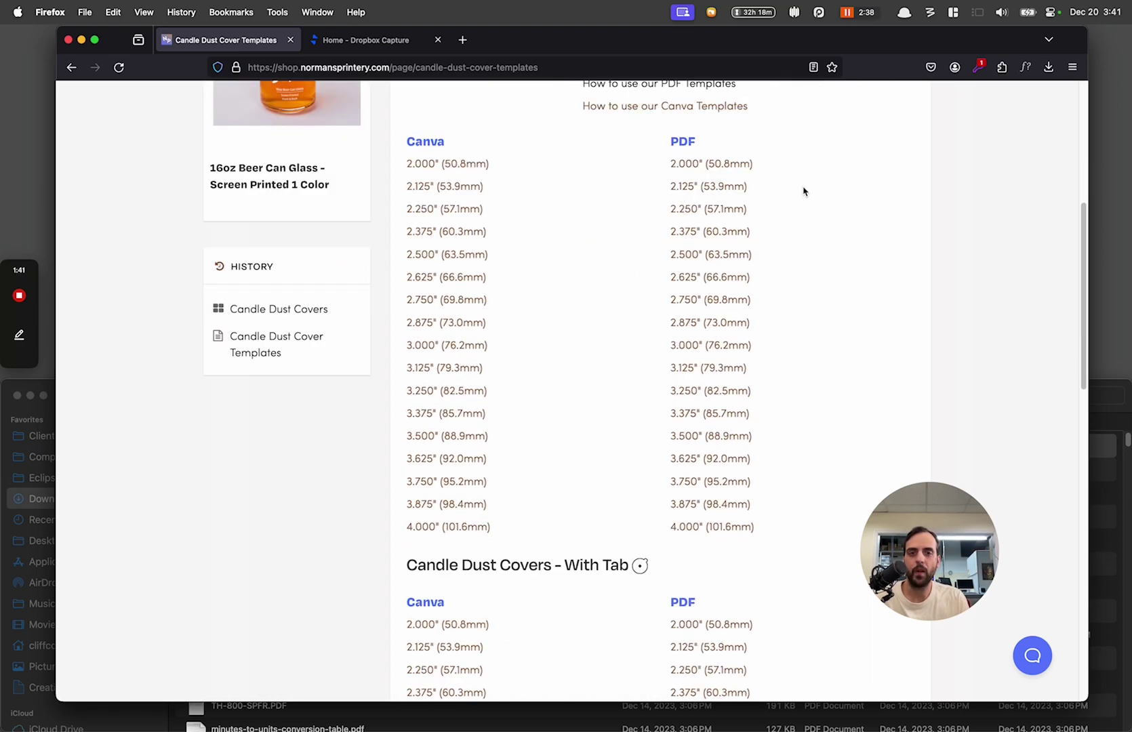
scroll(610, 431, "down", 3)
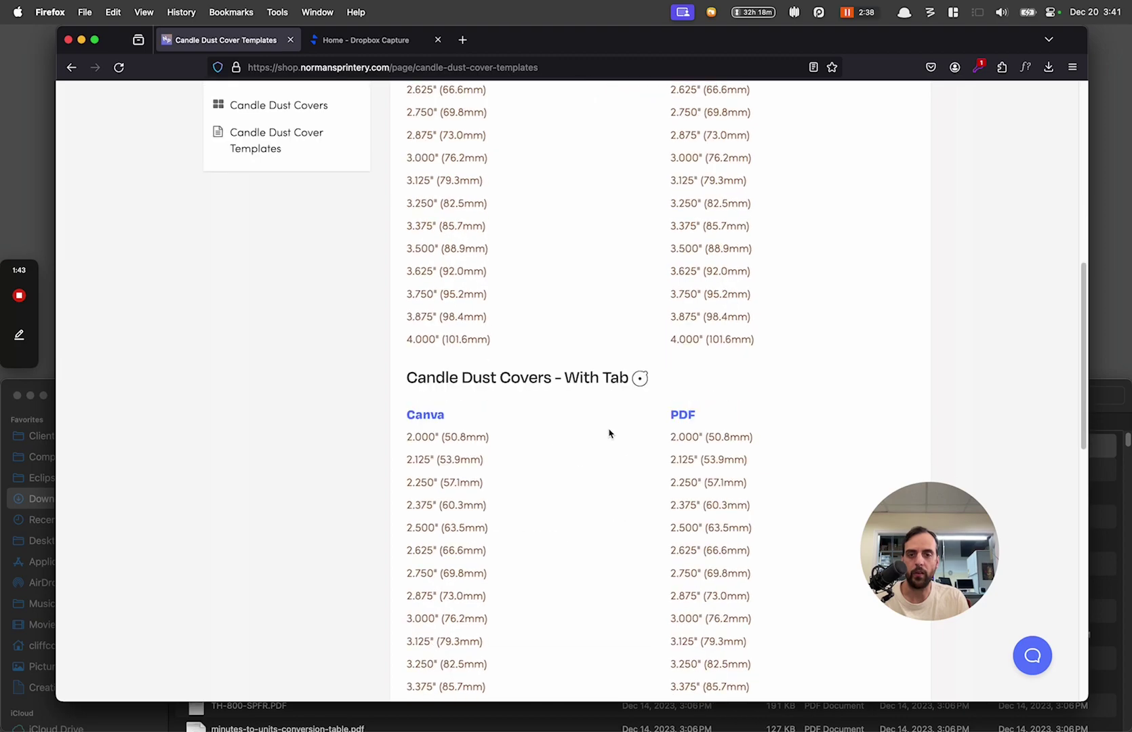
scroll(685, 437, "down", 1)
scroll(634, 383, "down", 1)
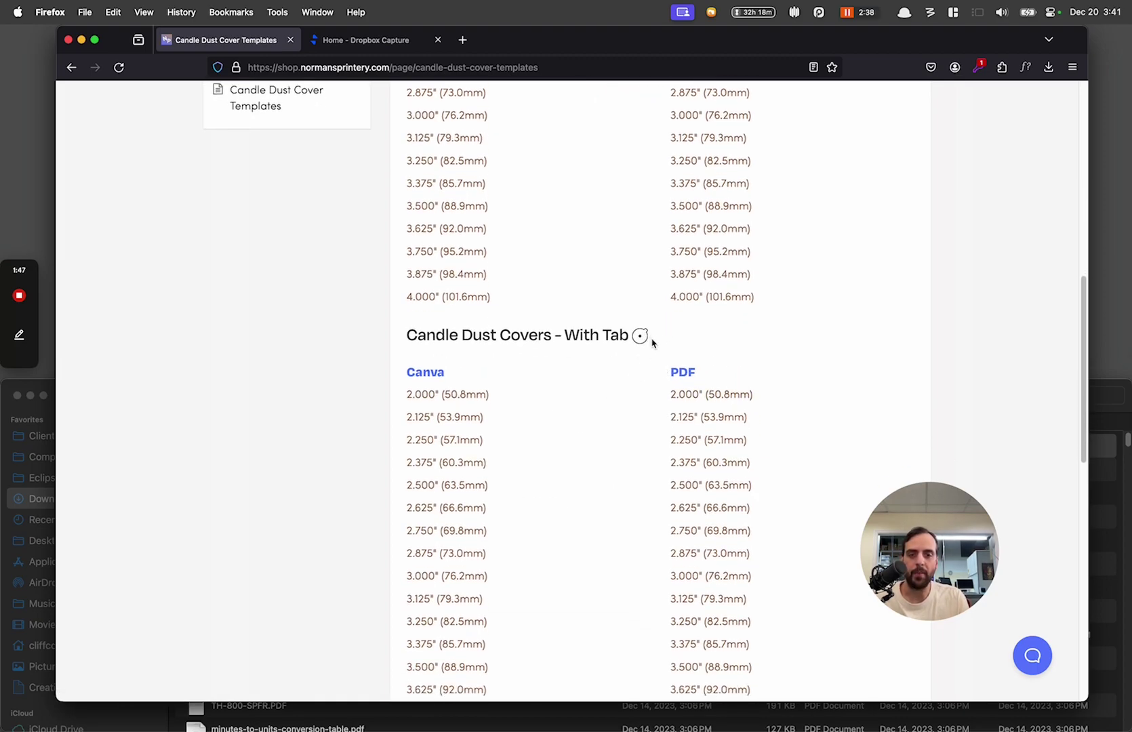
scroll(626, 463, "down", 3)
scroll(627, 467, "down", 3)
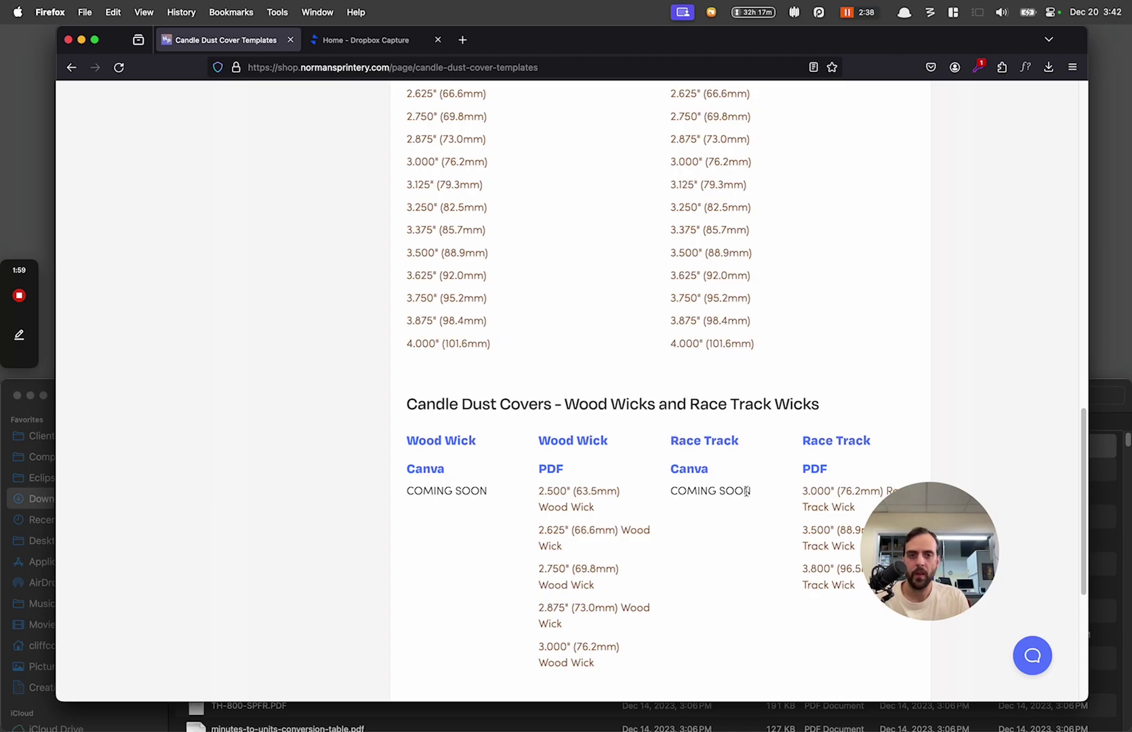
scroll(745, 497, "up", 7)
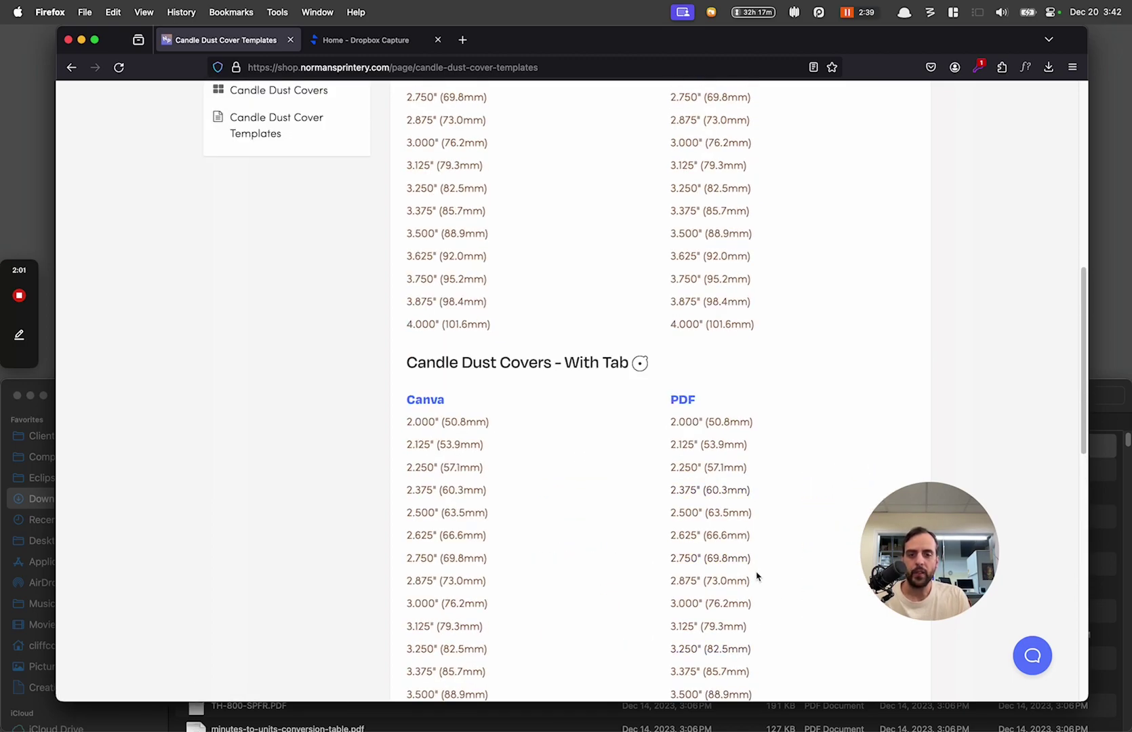
scroll(756, 578, "up", 1)
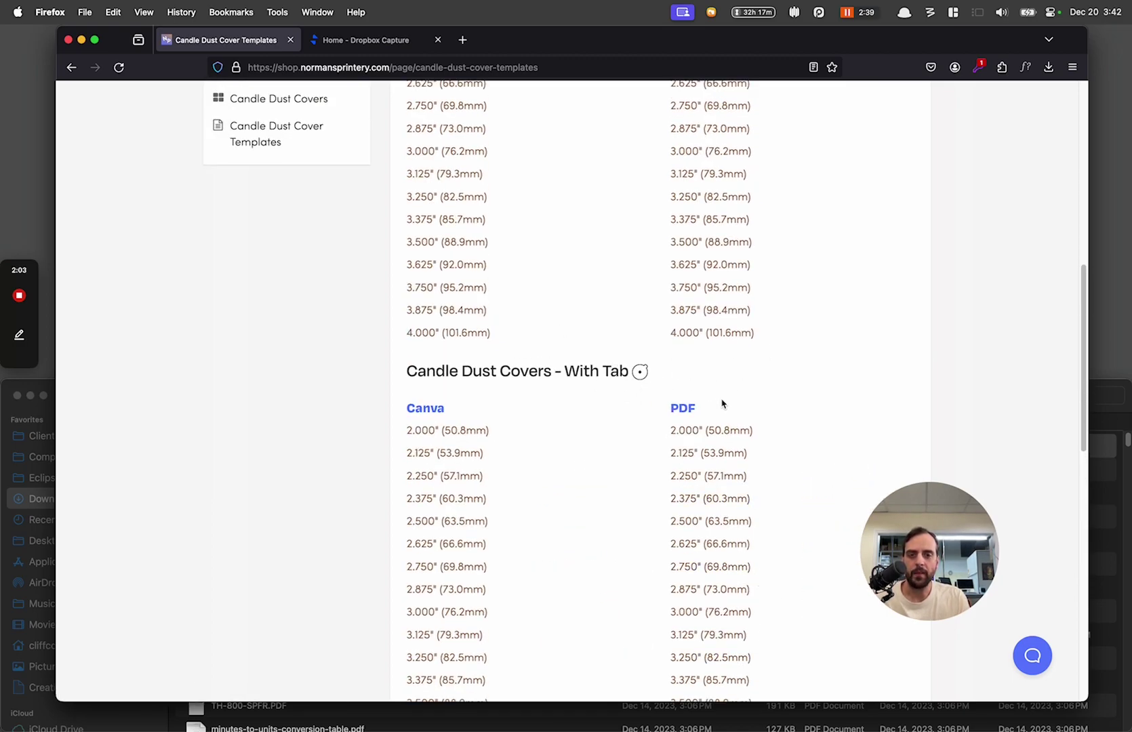
scroll(678, 413, "down", 1)
scroll(631, 412, "up", 1)
scroll(630, 417, "up", 1)
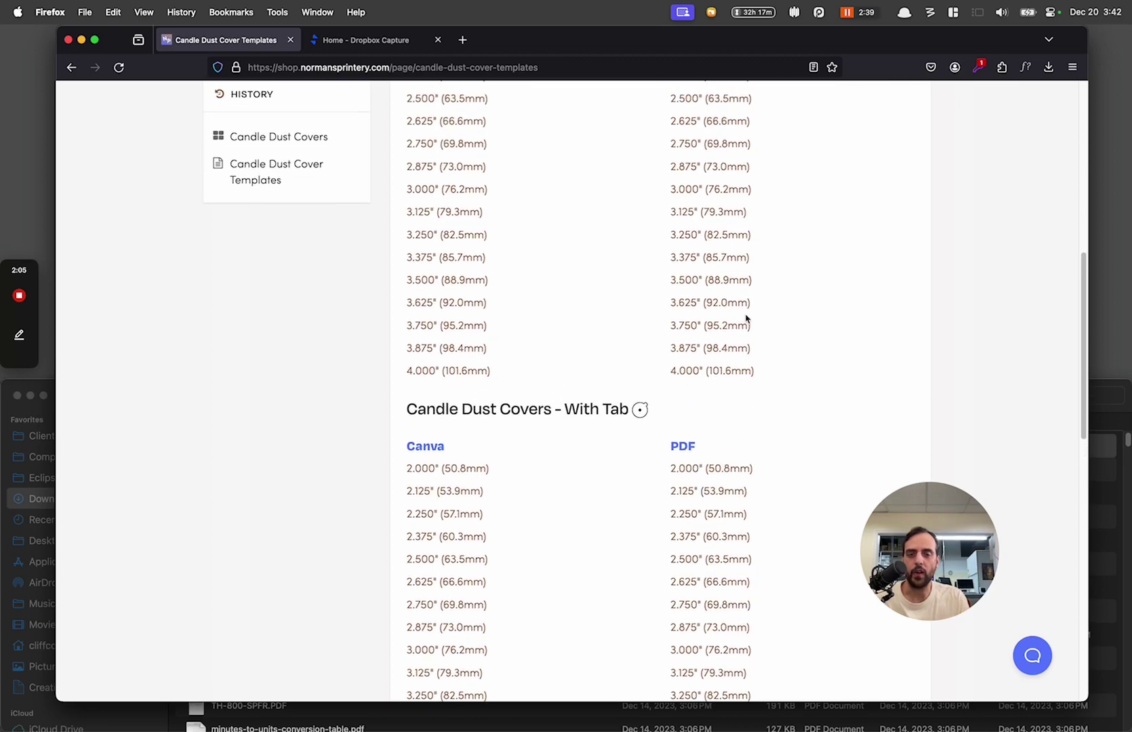
scroll(766, 266, "up", 2)
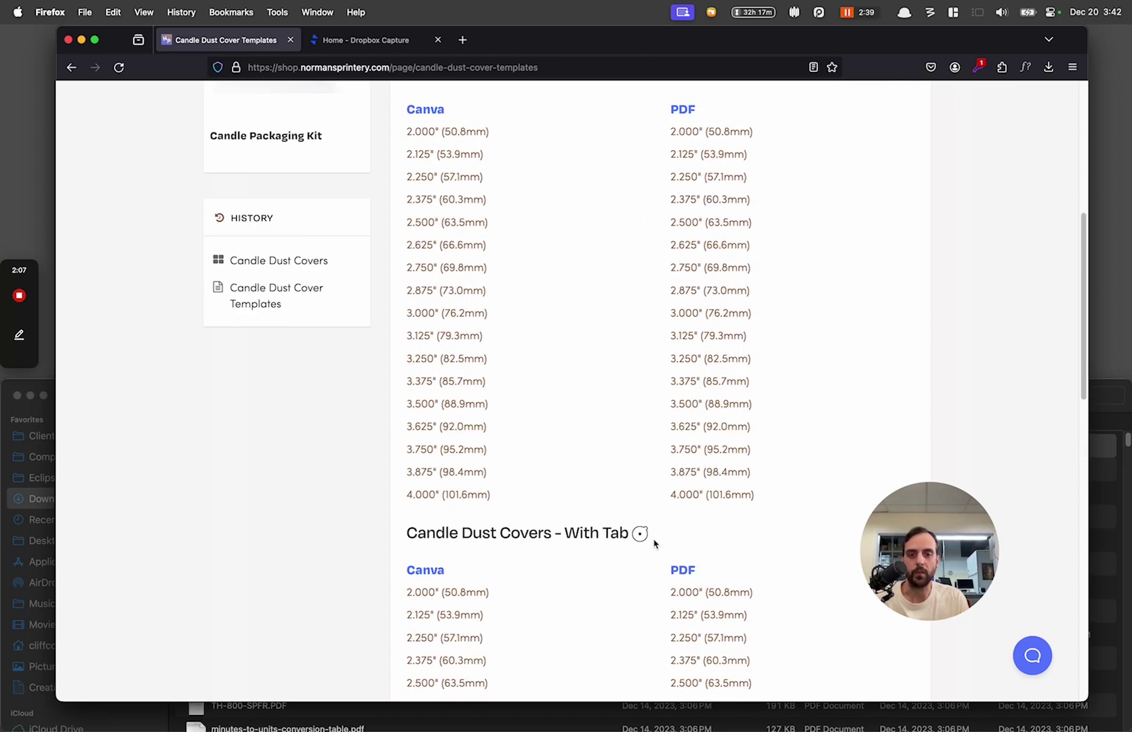
Open the 3.000" (76.2mm) PDF template for candle dust covers with tab and download it.
scroll(799, 539, "down", 1)
scroll(685, 593, "down", 3)
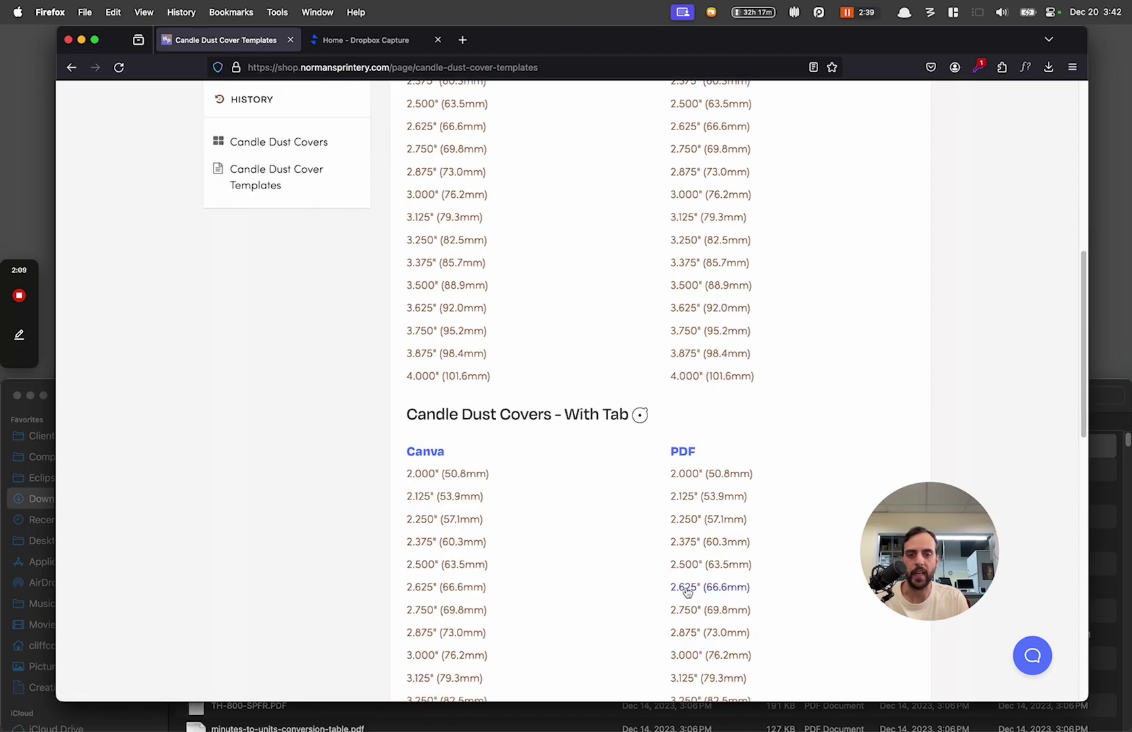
scroll(717, 641, "down", 3)
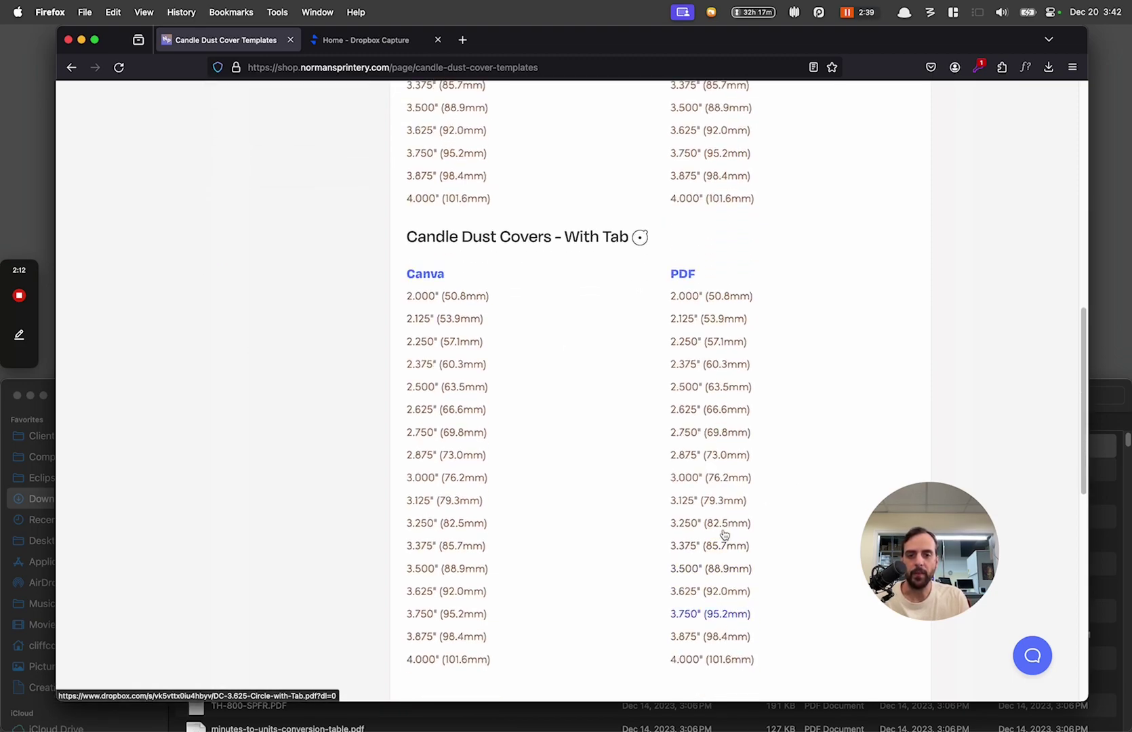
left_click(725, 477)
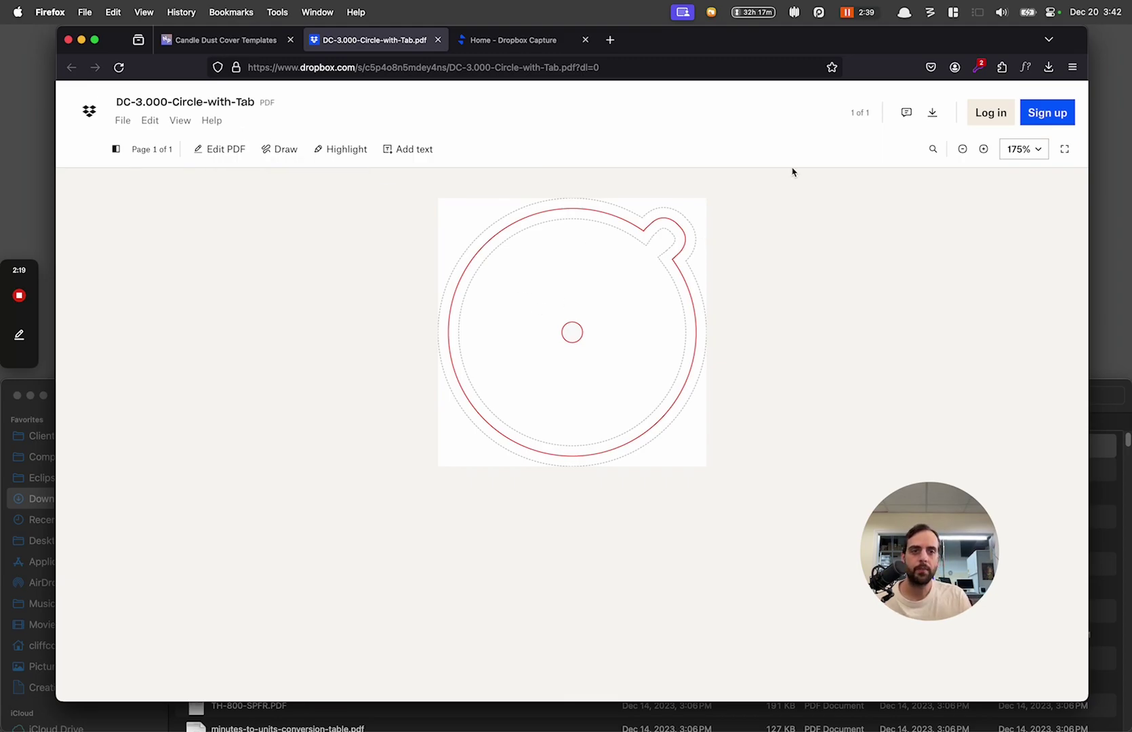
left_click(934, 121)
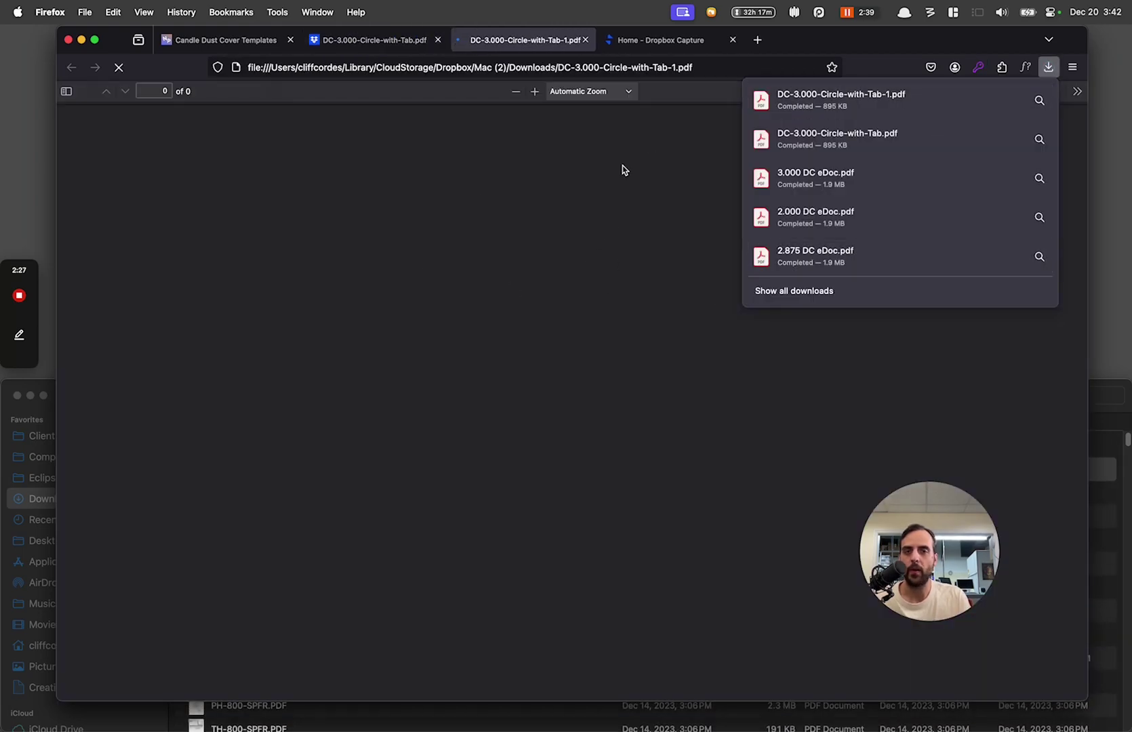
left_click(465, 341)
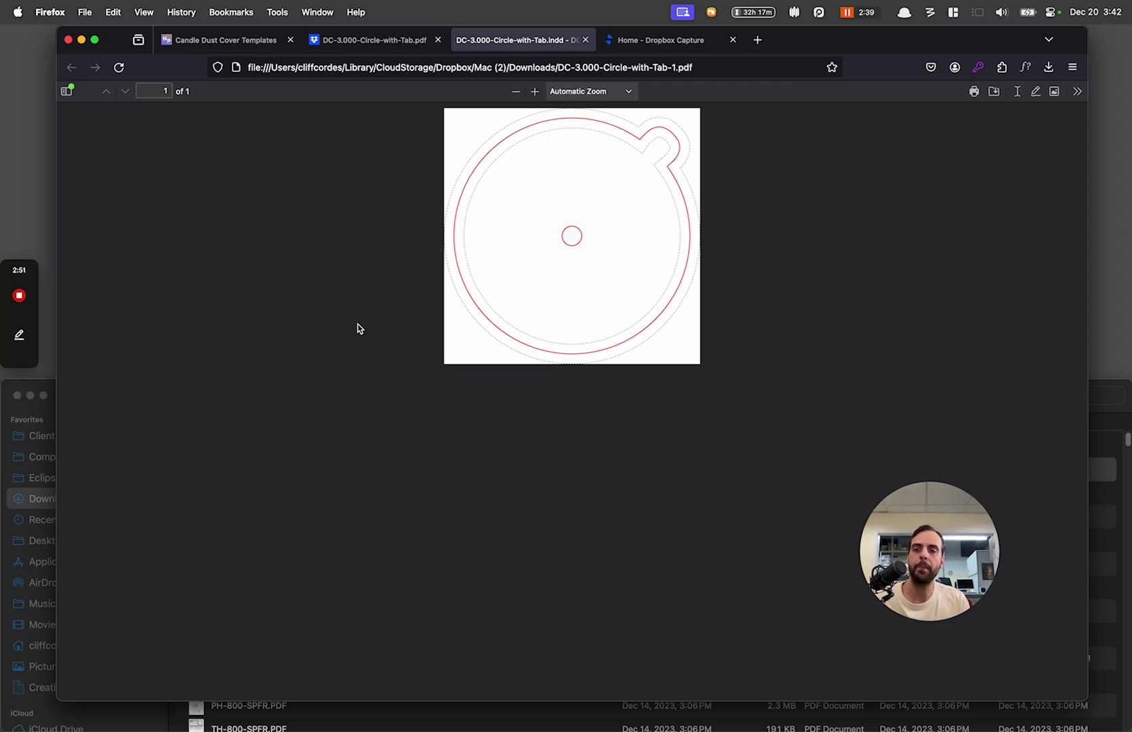
Switch to InDesign and set up a new document in inches with a width and height of 3 in.
left_click(767, 705)
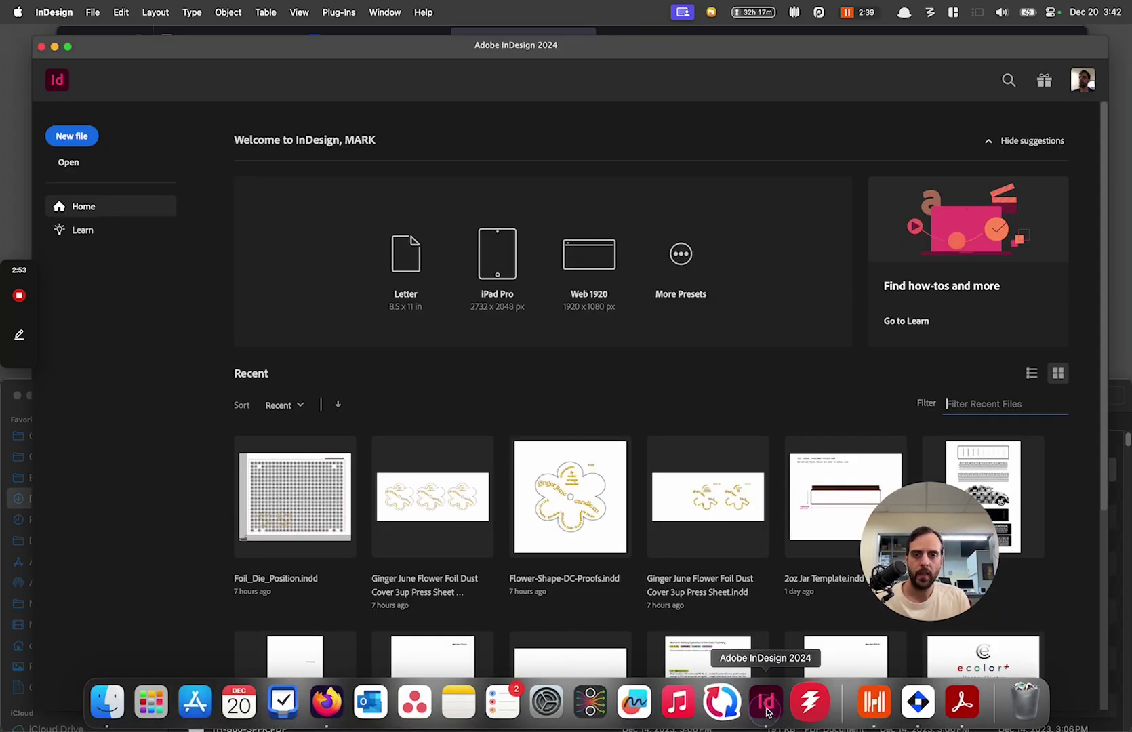
left_click(68, 137)
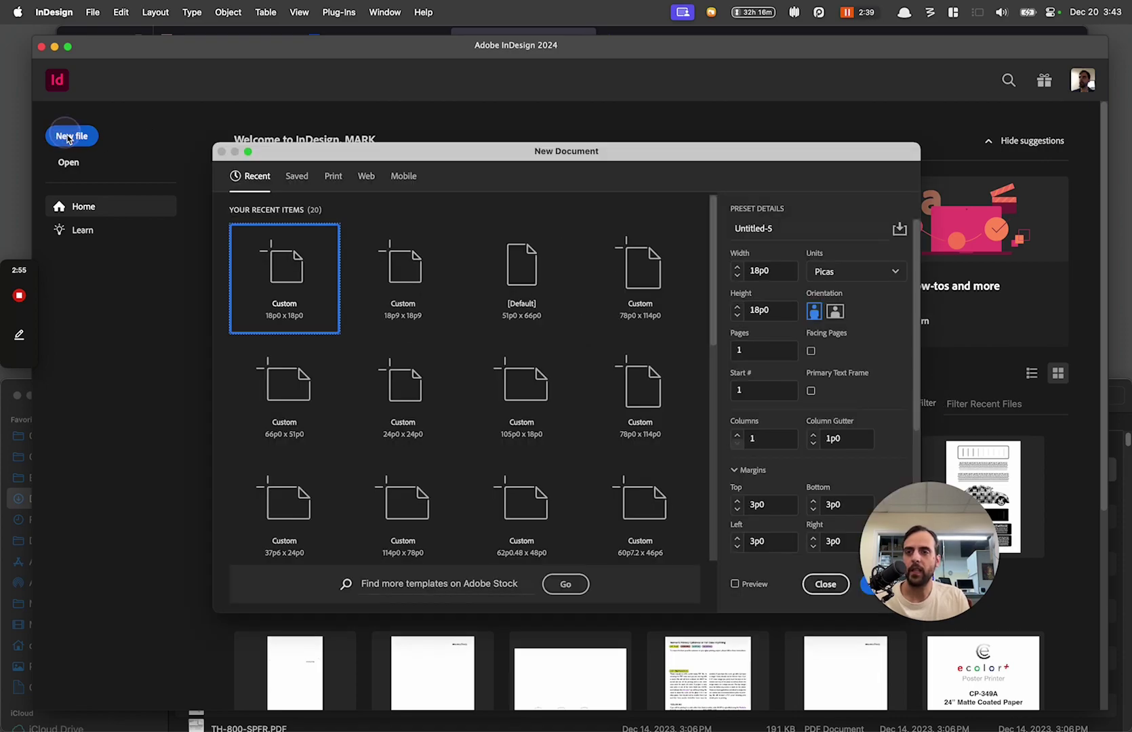
left_click(853, 271)
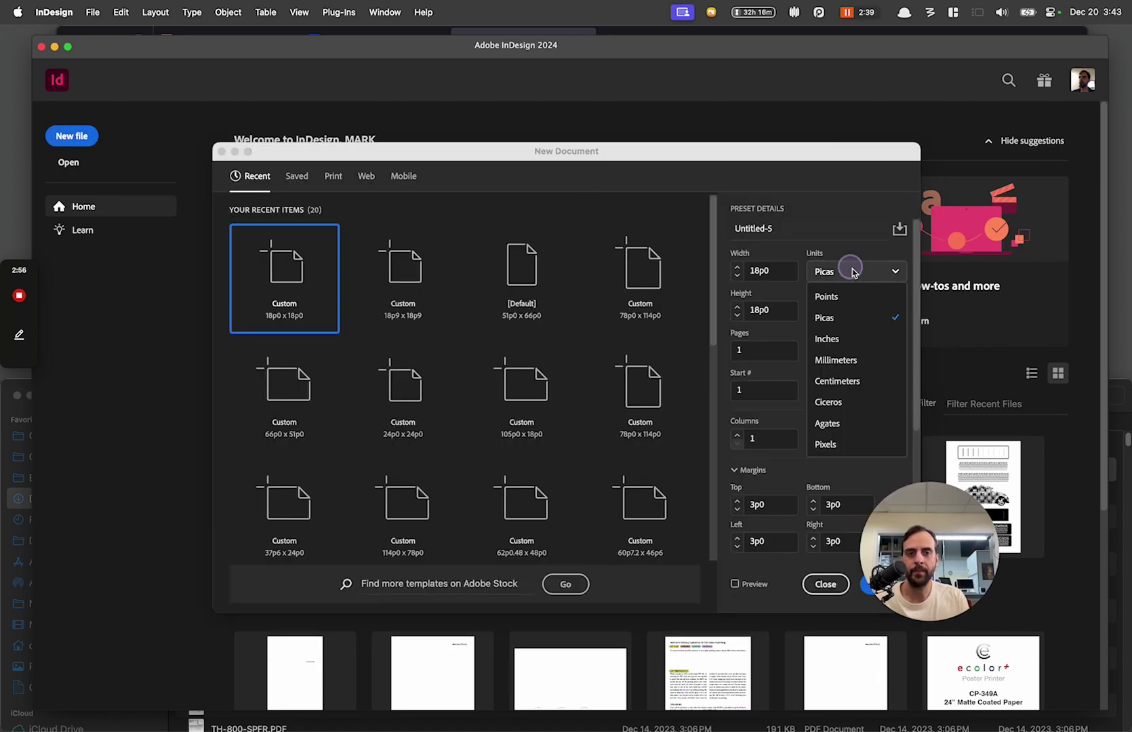
left_click(869, 338)
left_click(773, 271)
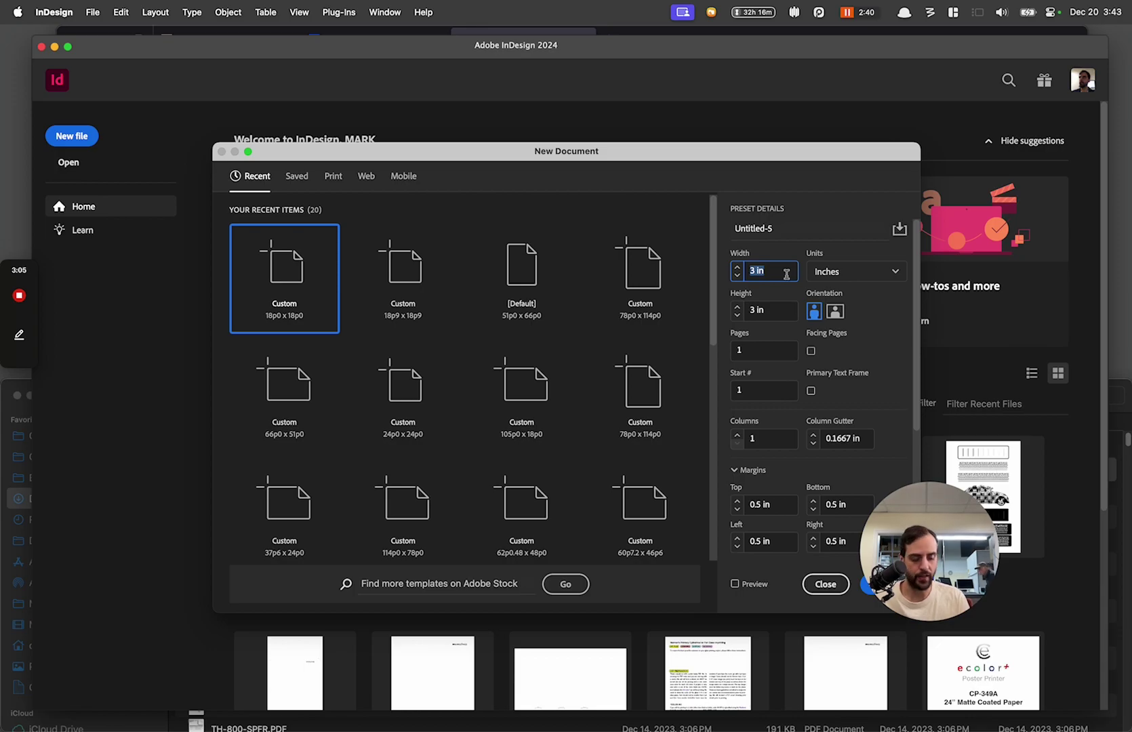
type("3")
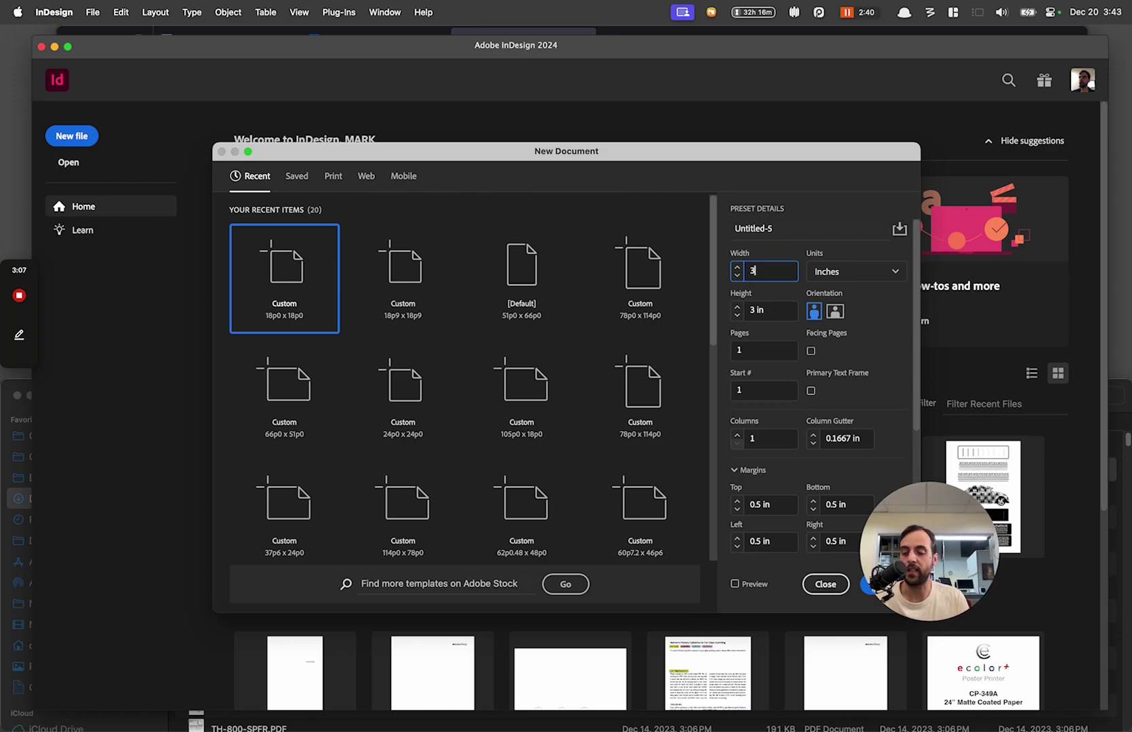
key("Tab")
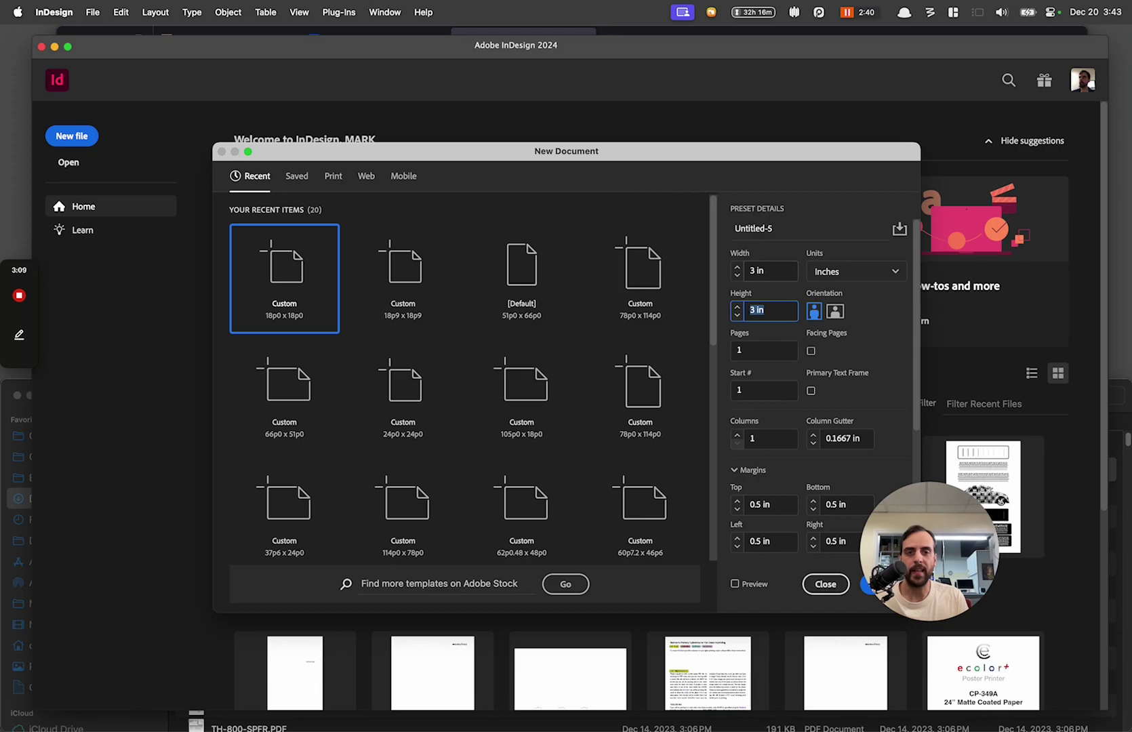
type("3")
Set the new document's bleed to 0.125 in on all sides.
scroll(783, 386, "down", 3)
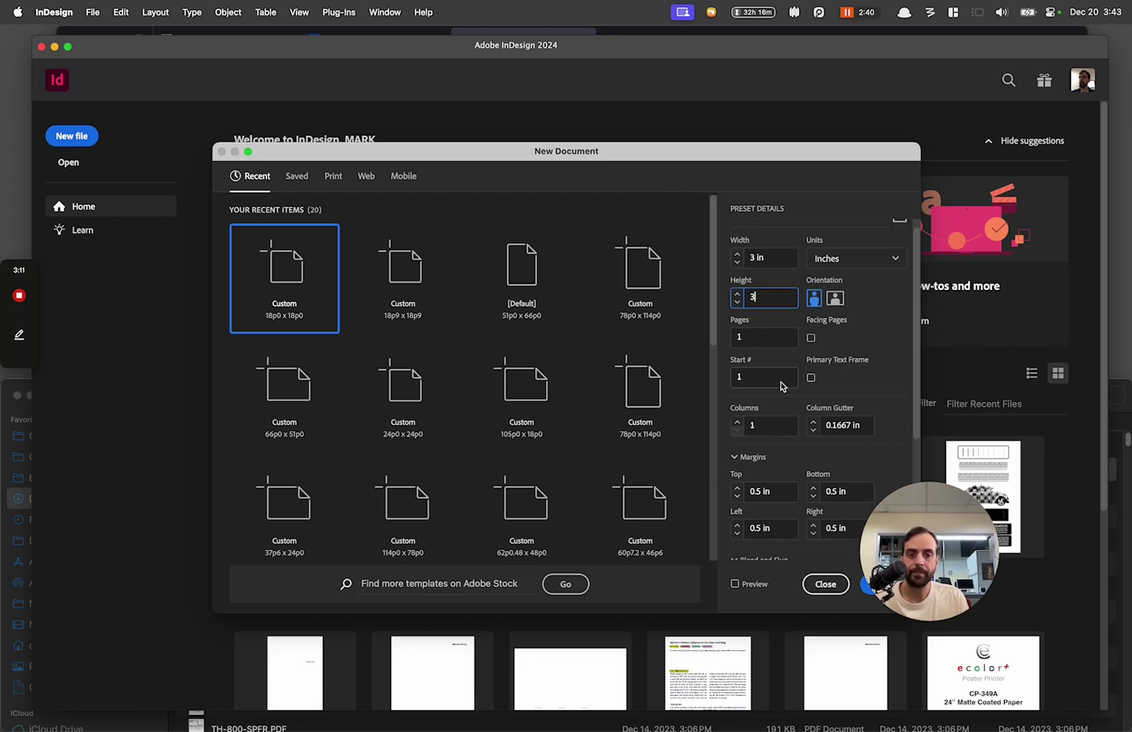
scroll(783, 387, "down", 2)
left_click(778, 484)
type(".125")
key("Tab")
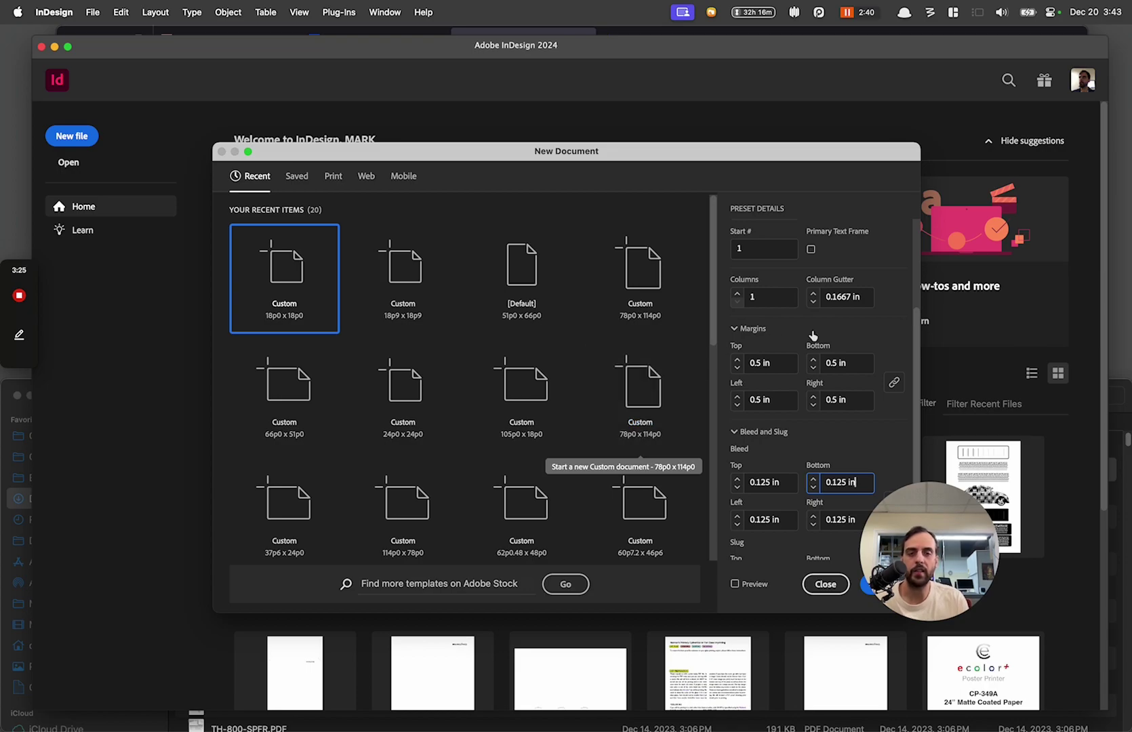
Check the page size, margin and bleed settings, and create the document.
scroll(812, 331, "up", 5)
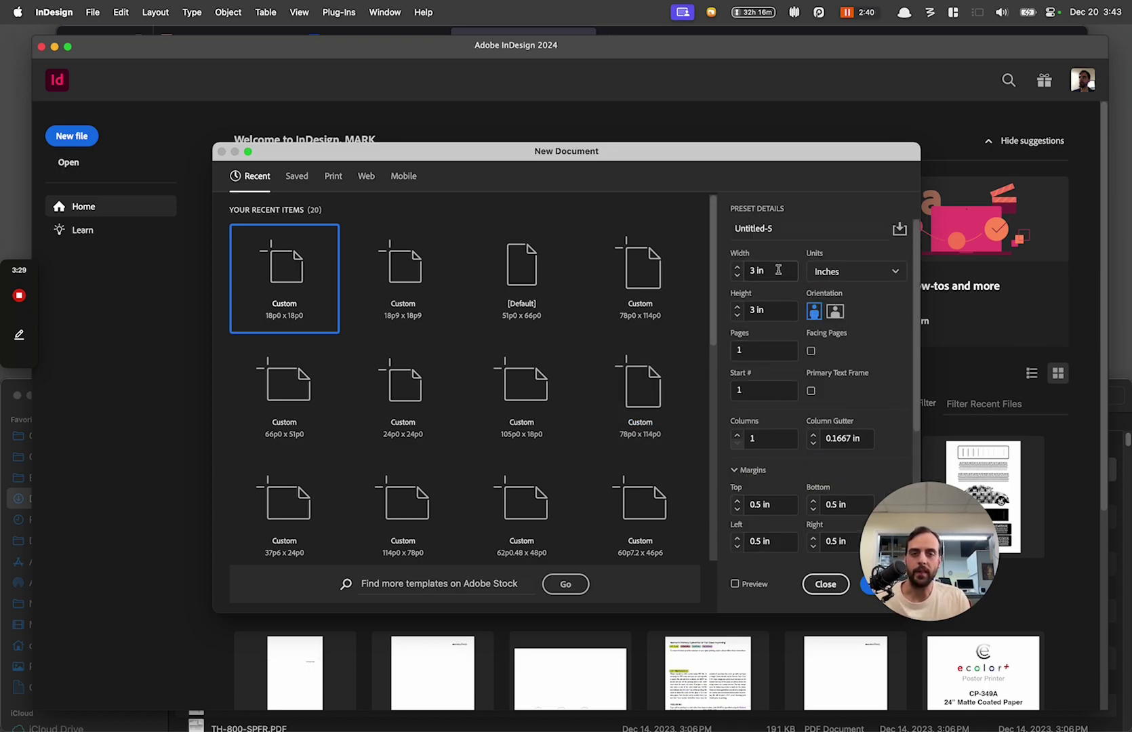
key("Tab")
key("Tab")
key("Tab")
key("Tab")
key("Tab")
key("Tab")
key("Tab")
key("Tab")
key("Tab")
key("Tab")
key("Tab")
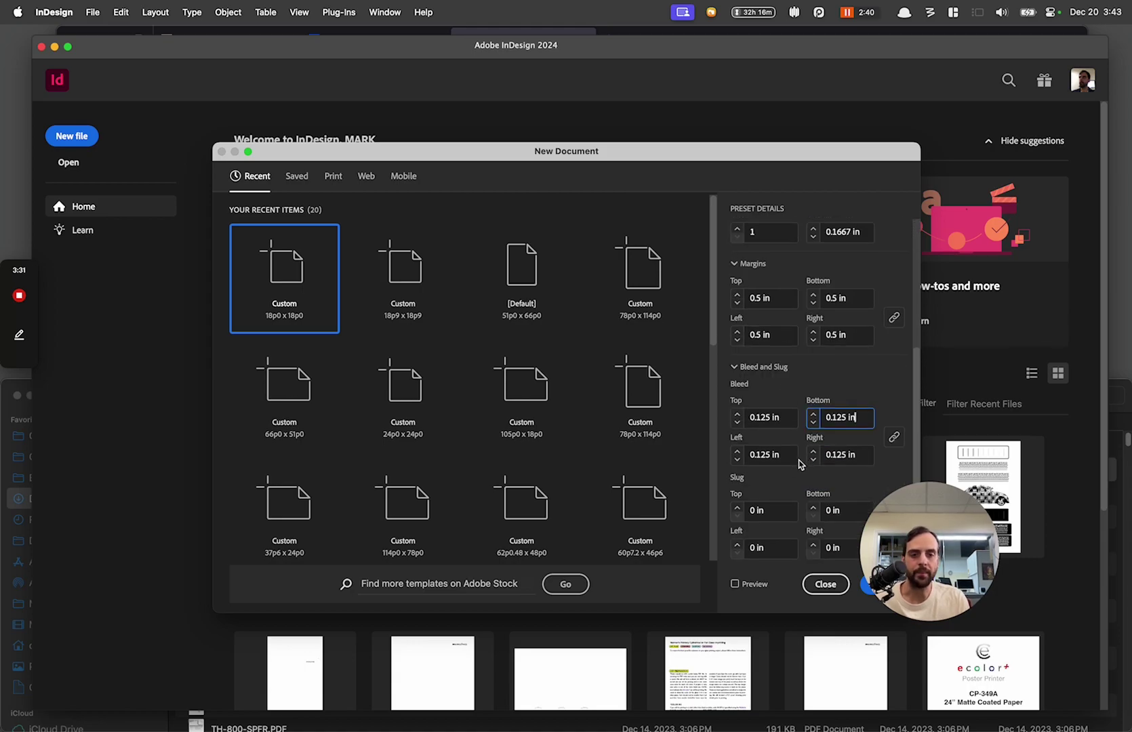
left_click_drag(801, 155, 760, 150)
left_click(835, 578)
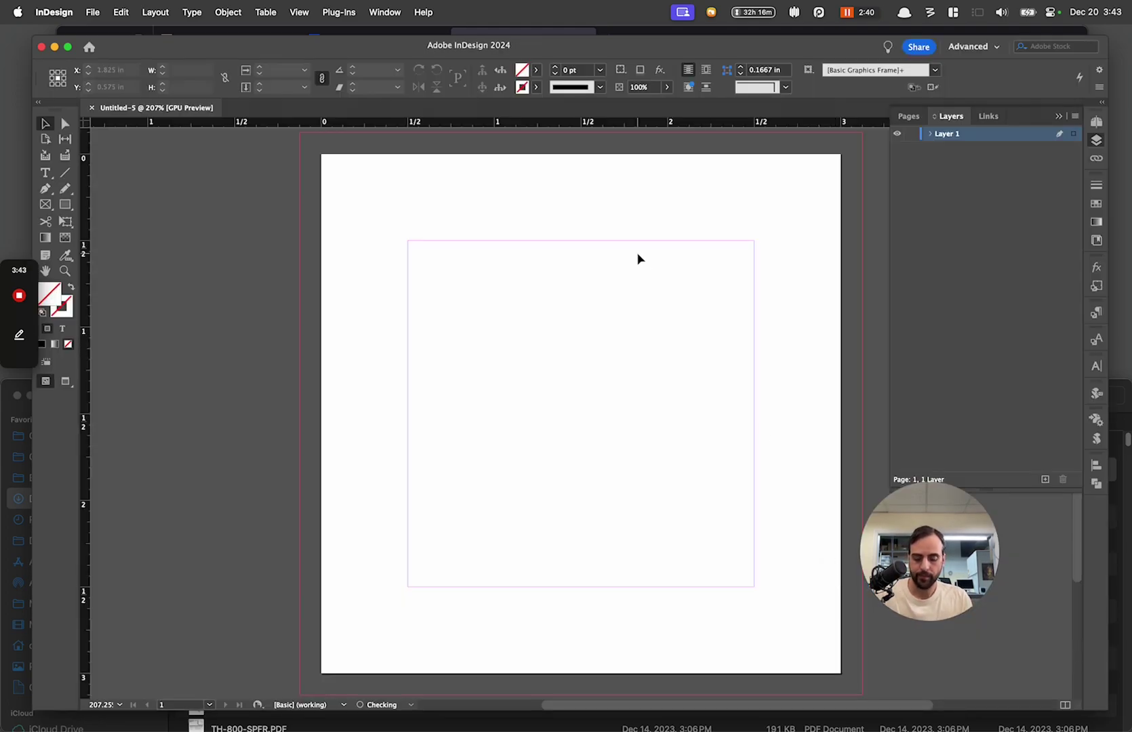
Choose the downloaded DC-3.000-Circle-with-Tab-1.pdf for placing on the page and bring up its import options.
key("super+minus")
key("super+minus")
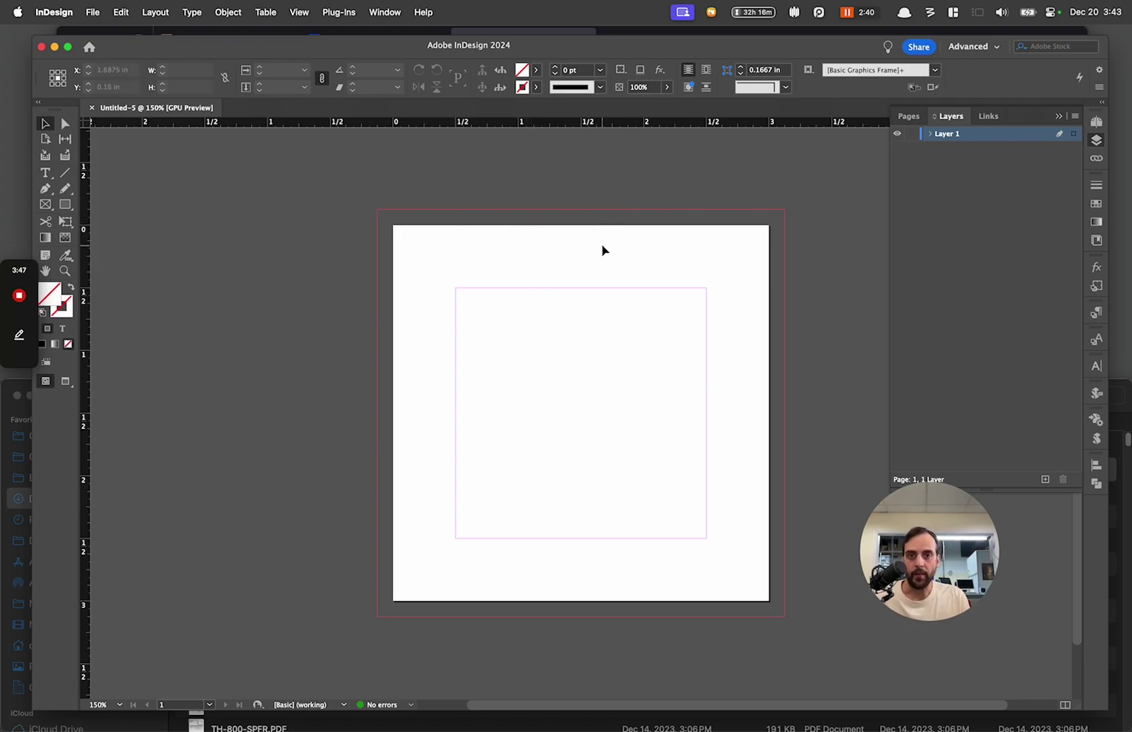
key("super+d")
left_click(374, 179)
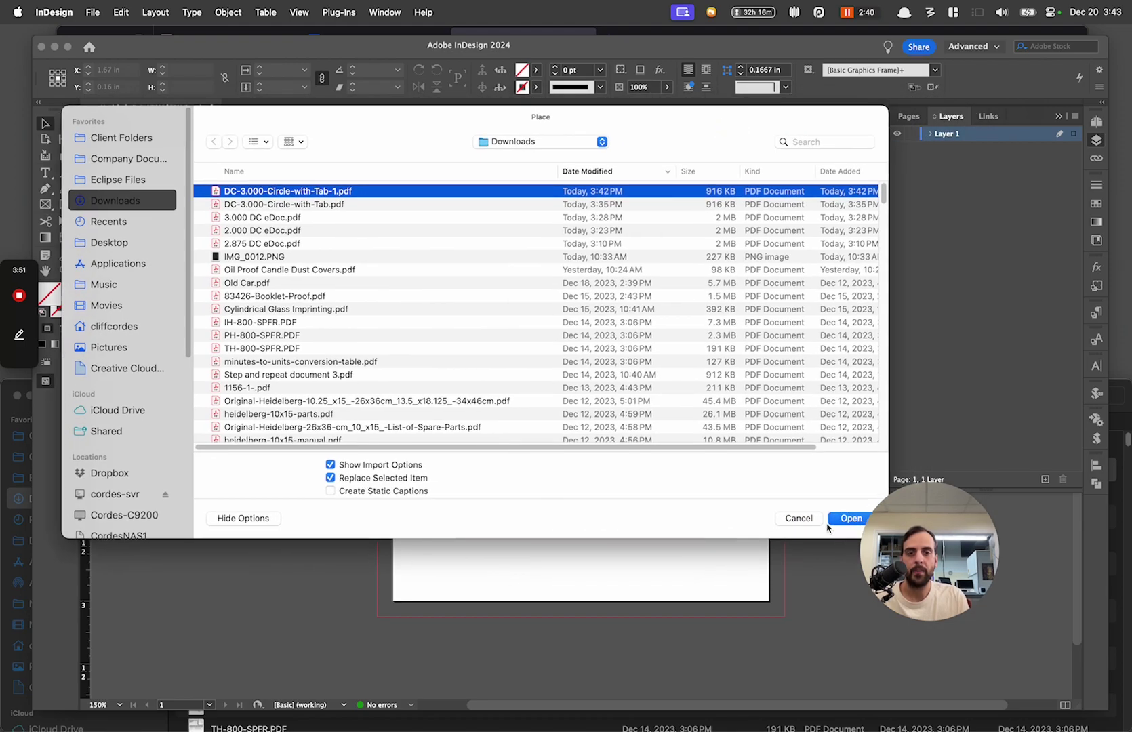
left_click(839, 518)
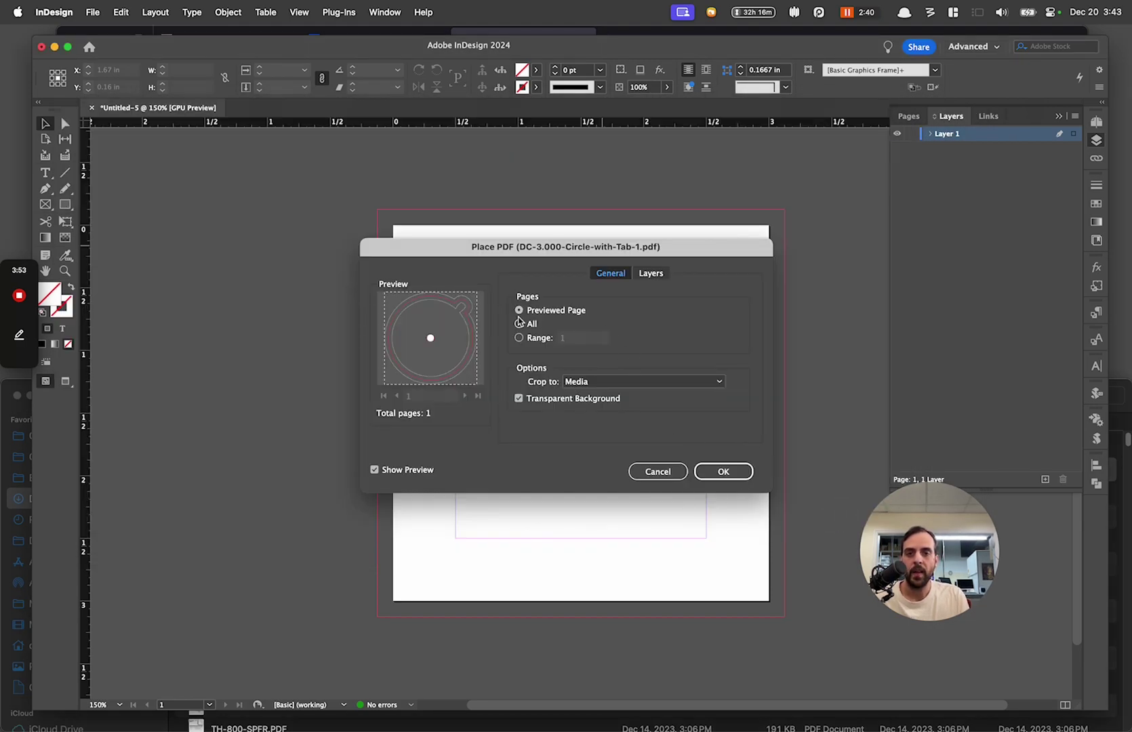
Try the Crop and Trim cropping options for the PDF in the preview, and set the cropping back to Media.
left_click(636, 381)
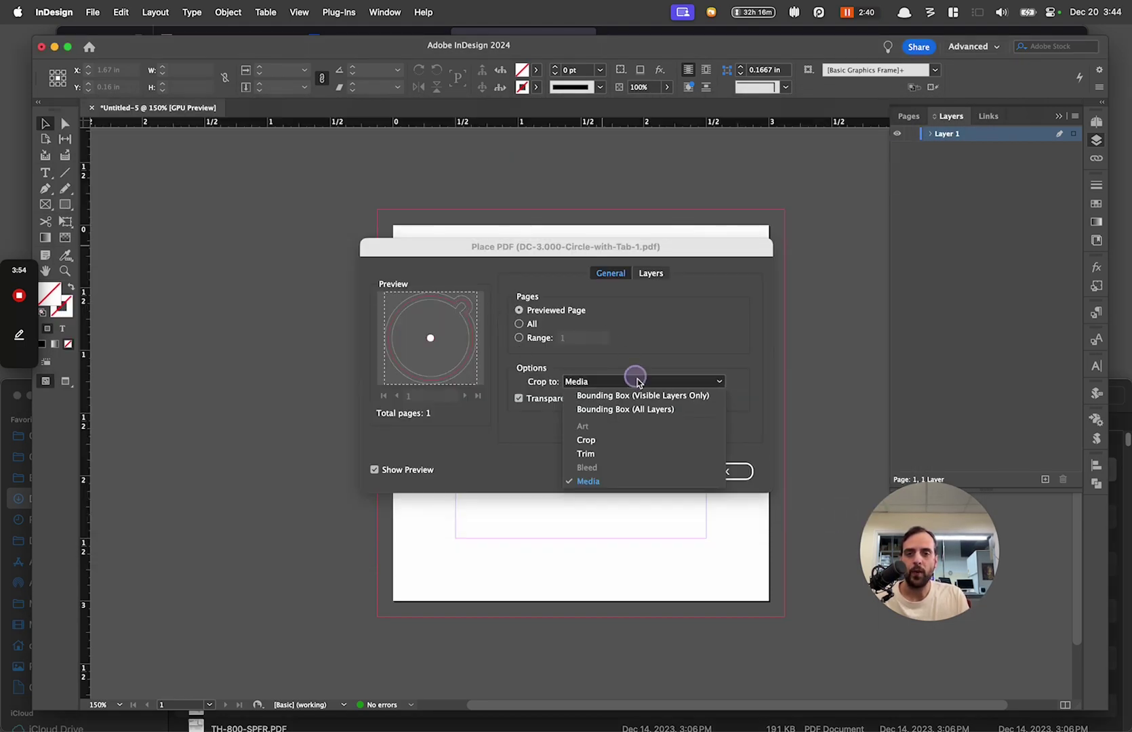
left_click(642, 446)
left_click(594, 382)
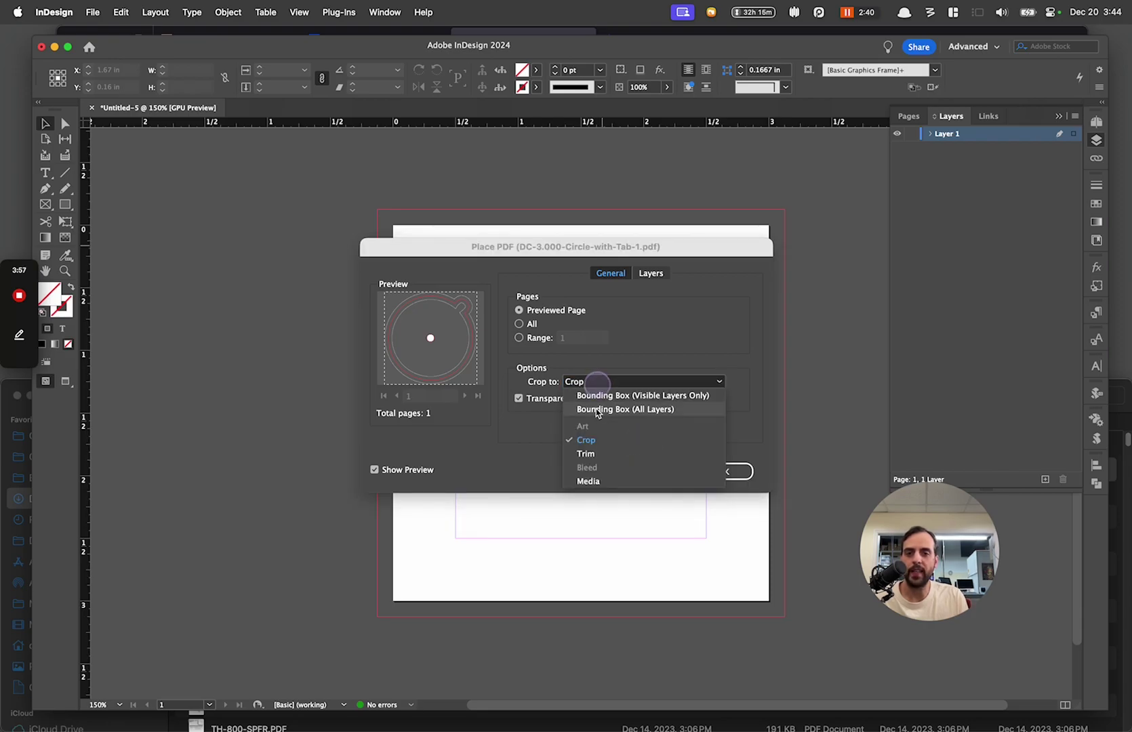
left_click(590, 452)
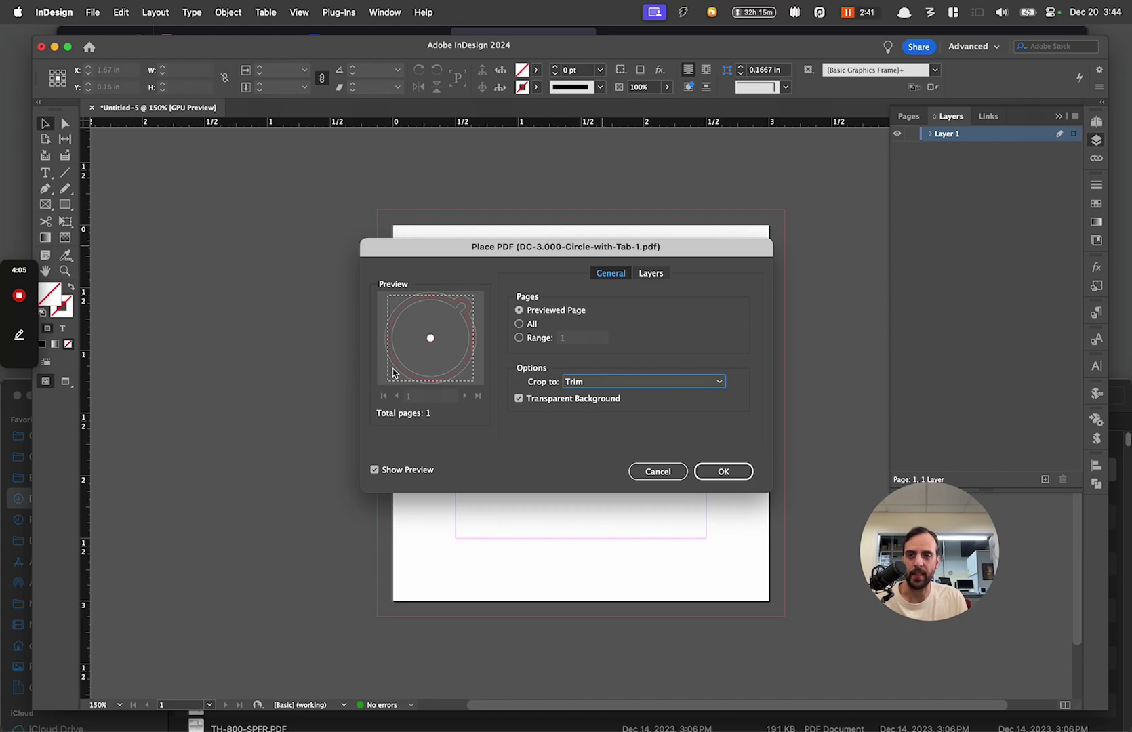
left_click(602, 382)
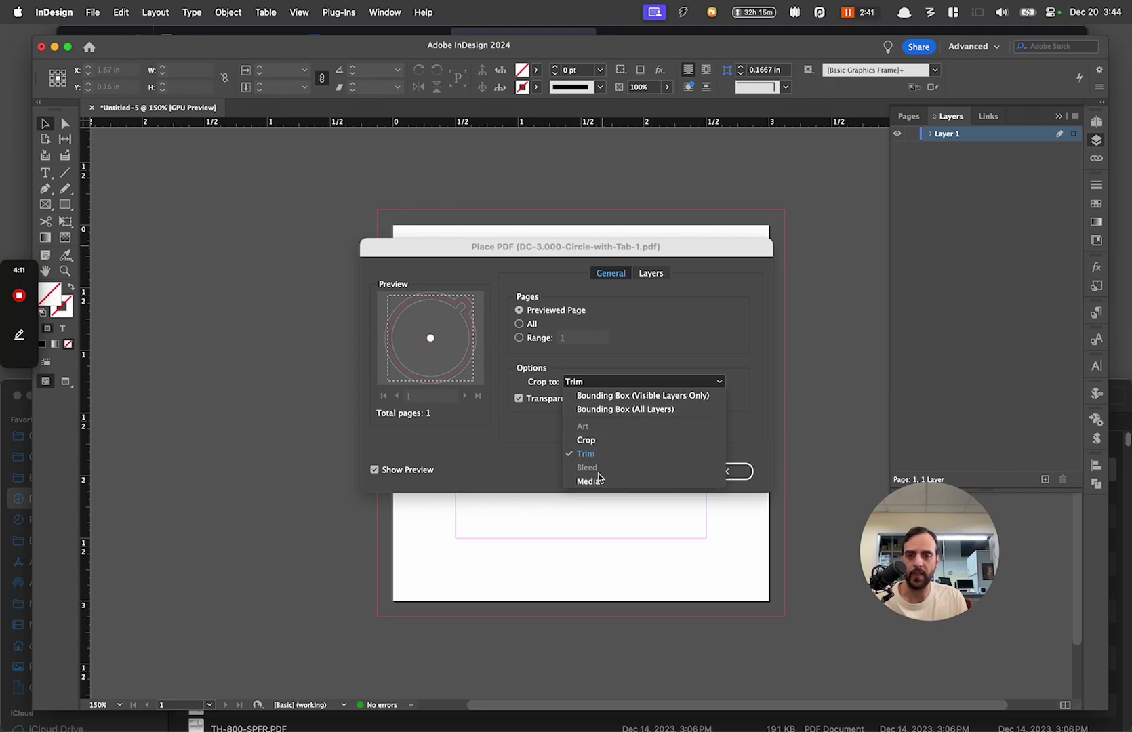
left_click(596, 481)
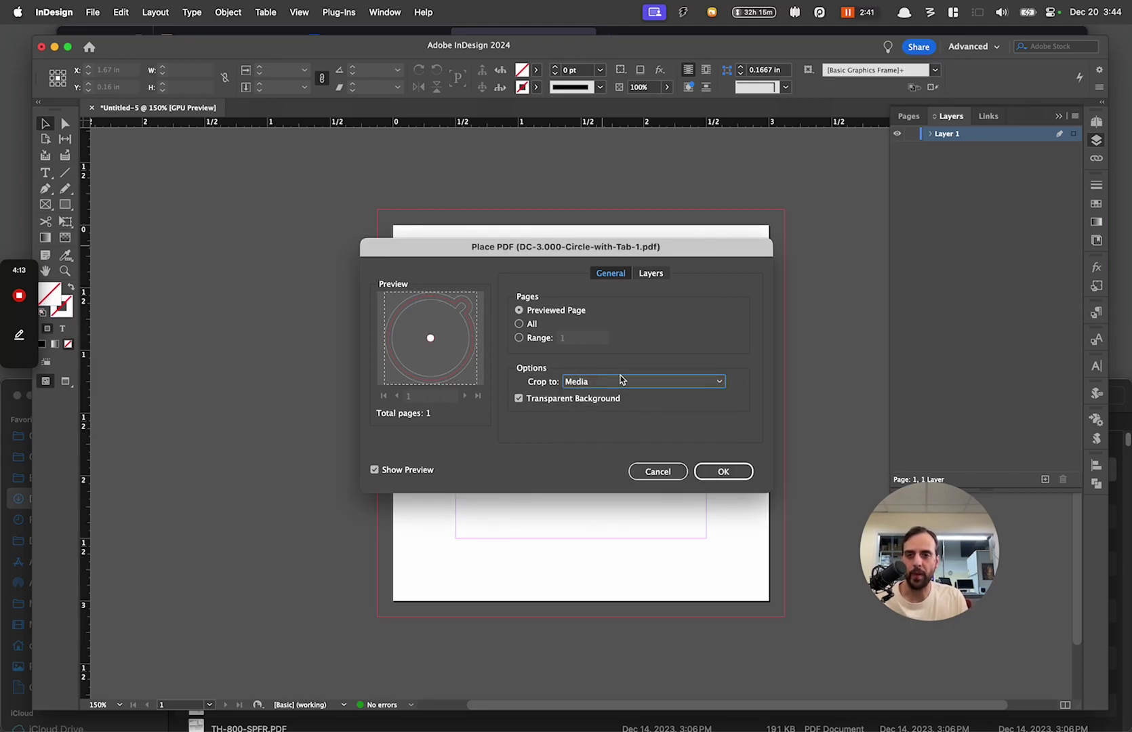
Accept the import options, place the template on the page and align its horizontal and vertical centers to the page.
left_click(720, 472)
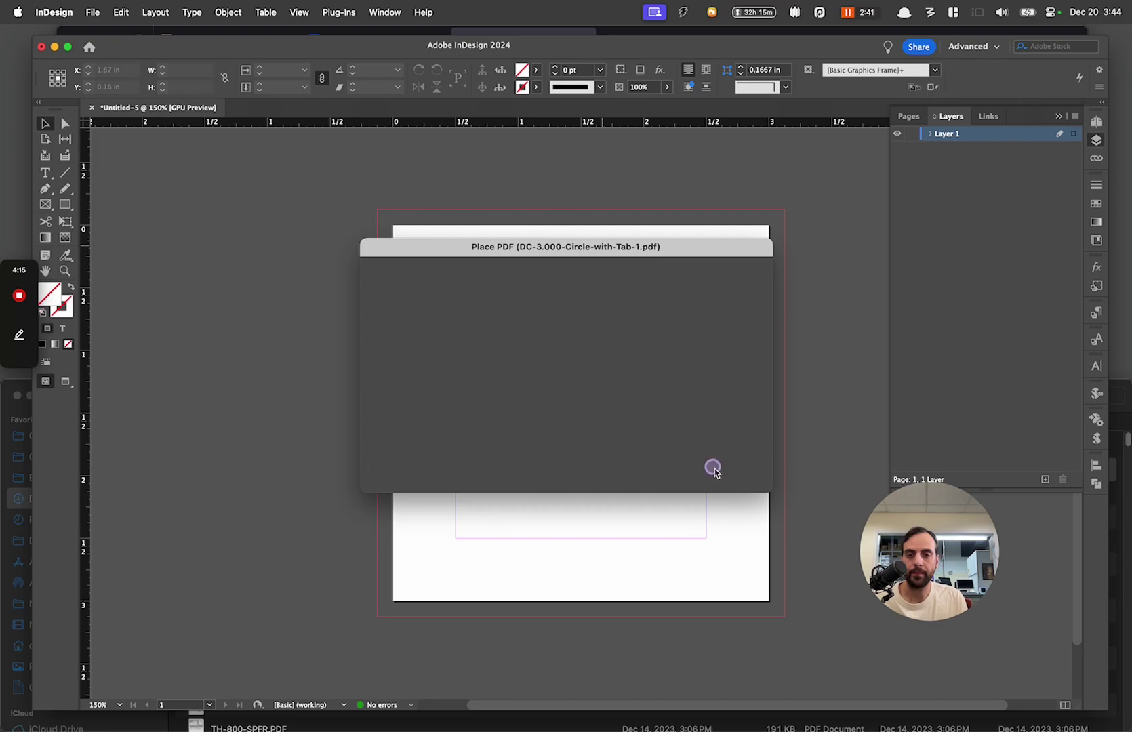
left_click(426, 250)
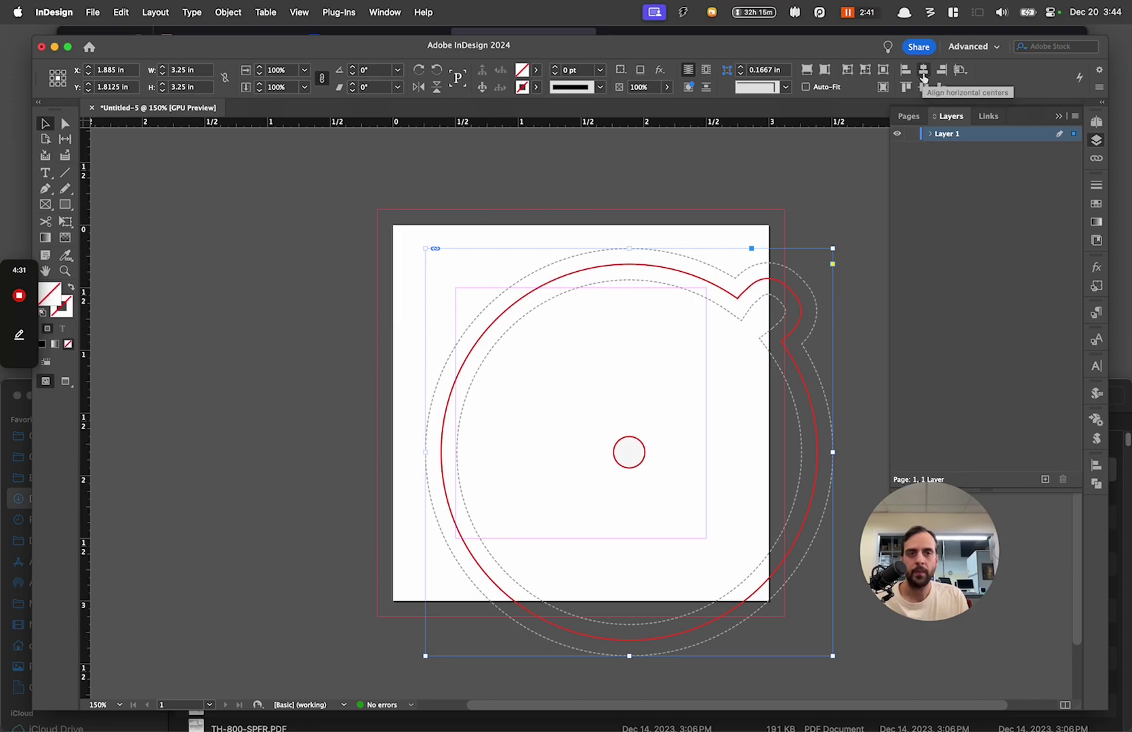
left_click(923, 70)
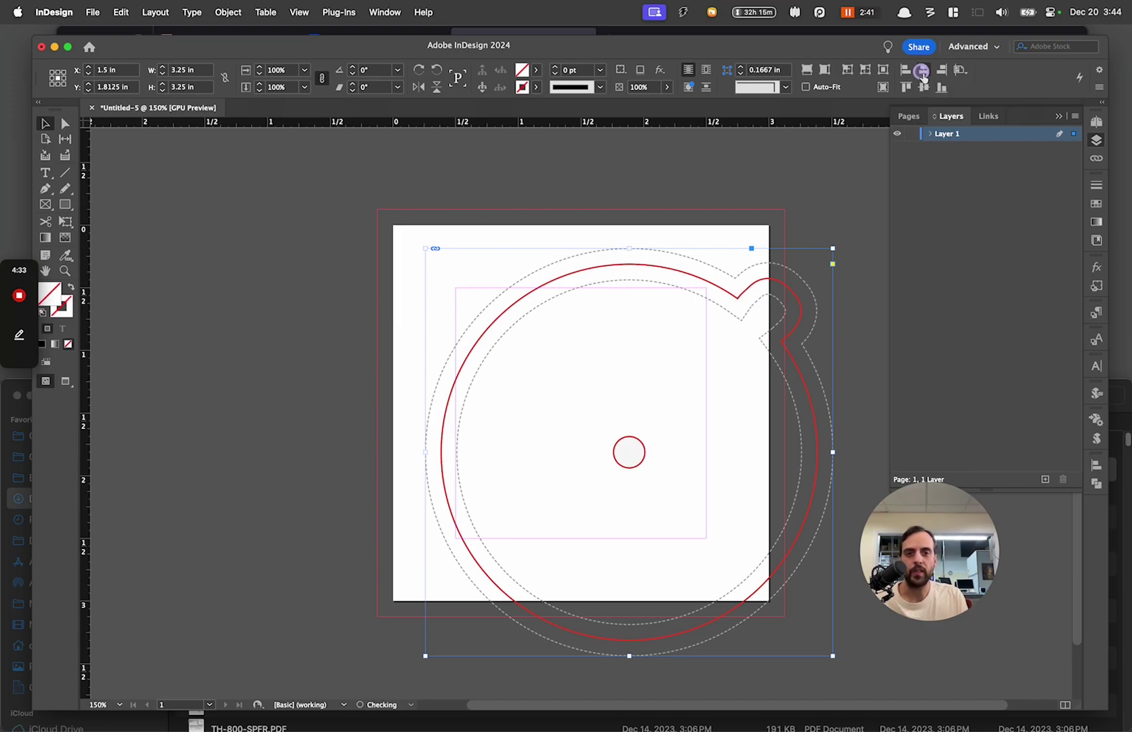
left_click(925, 87)
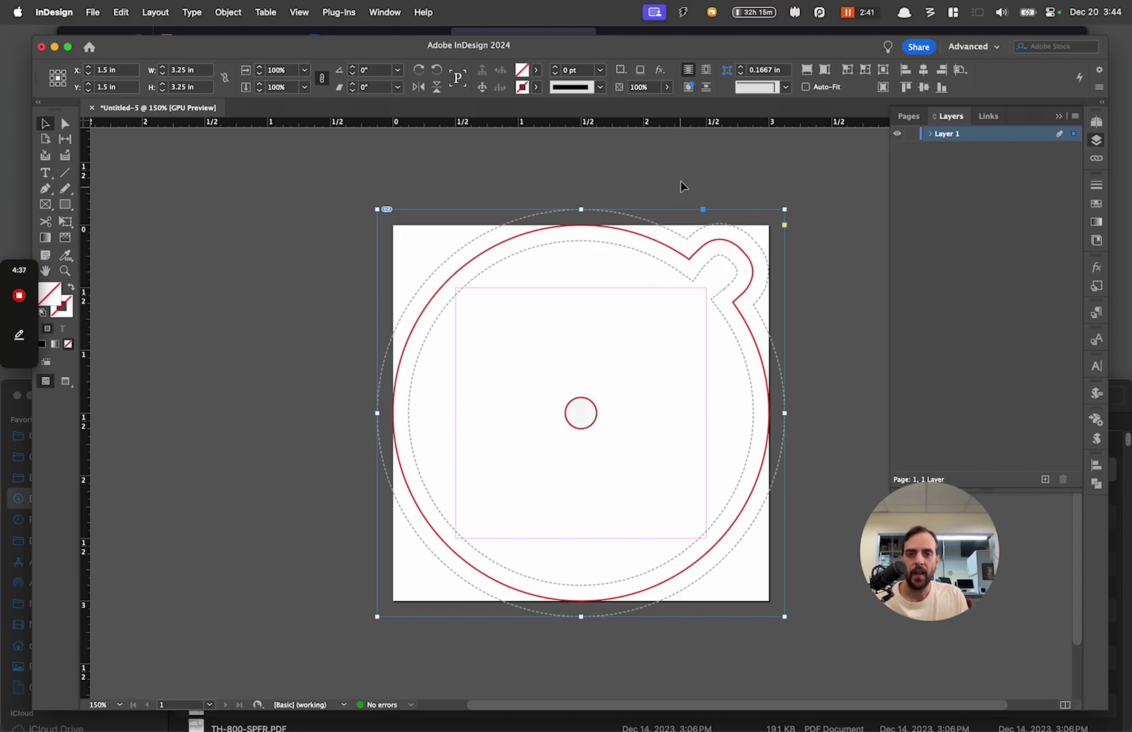
left_click(653, 196)
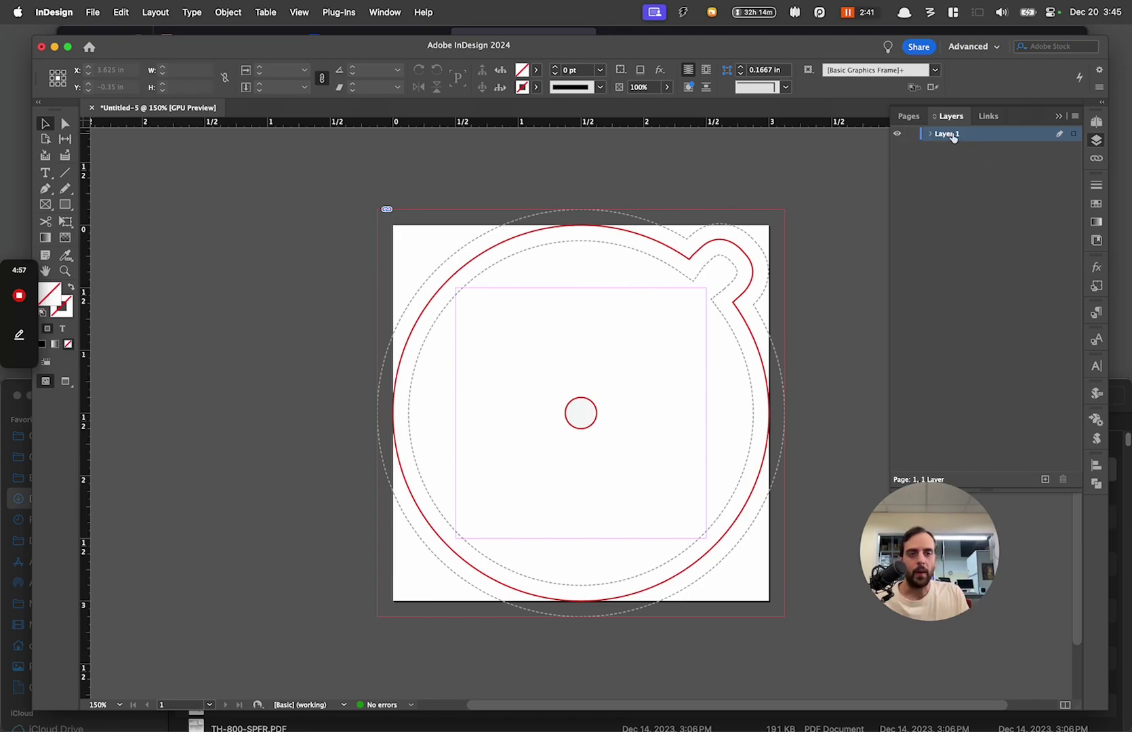
Lock the layer holding the placed template, rename it Template and check it by toggling its visibility.
left_click(911, 135)
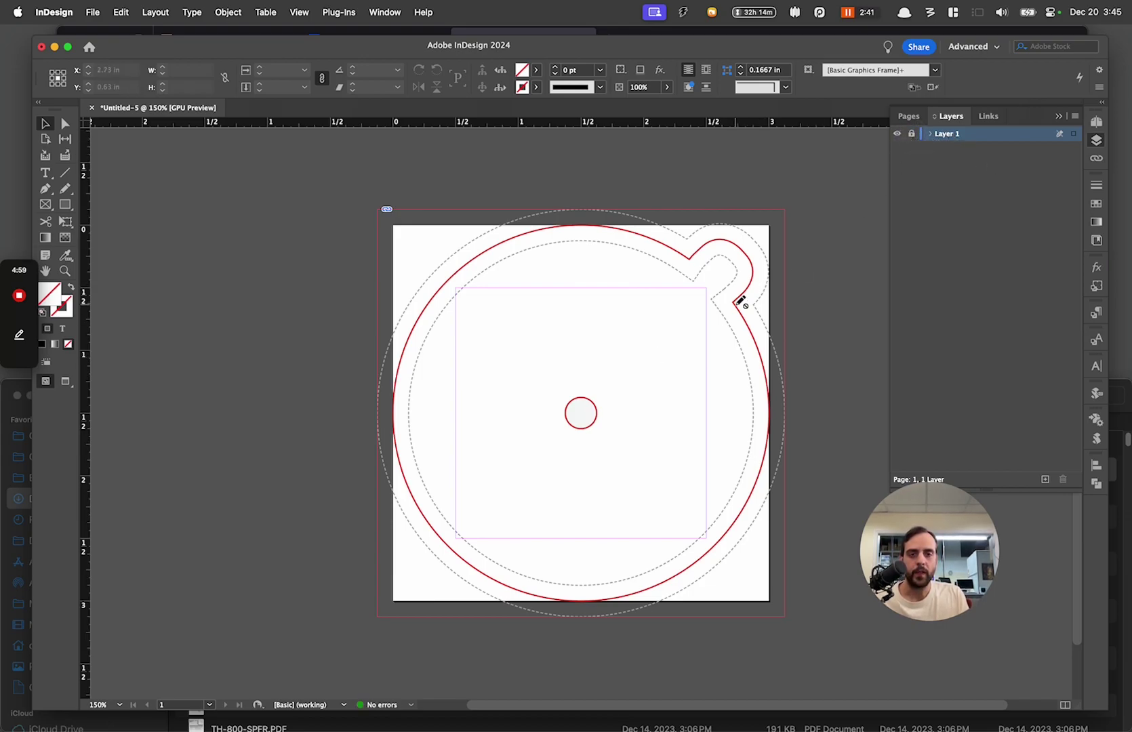
double_click(953, 138)
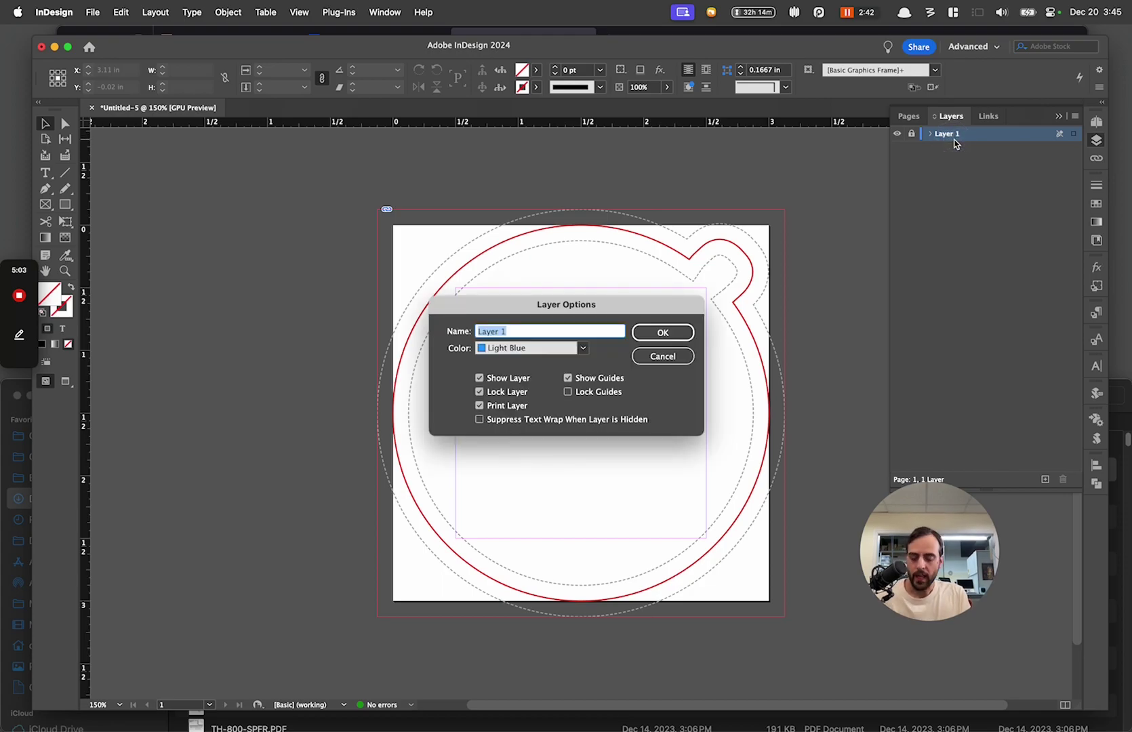
type("Template")
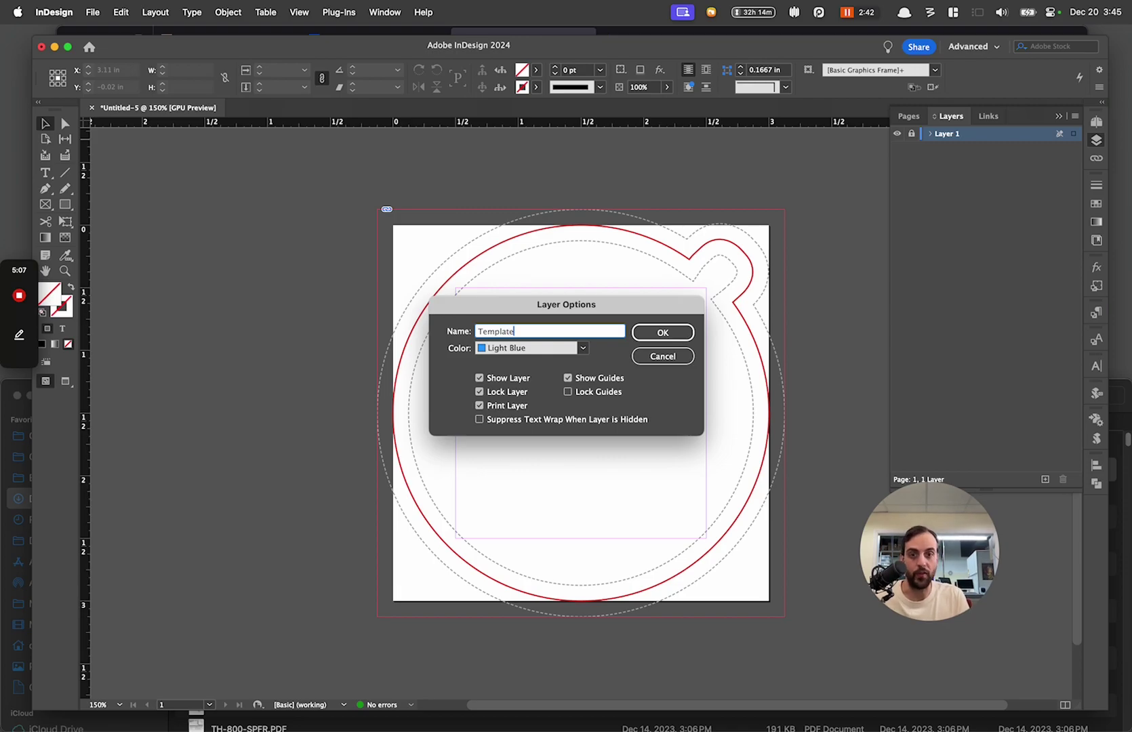
key("Return")
left_click(897, 134)
left_click(897, 134)
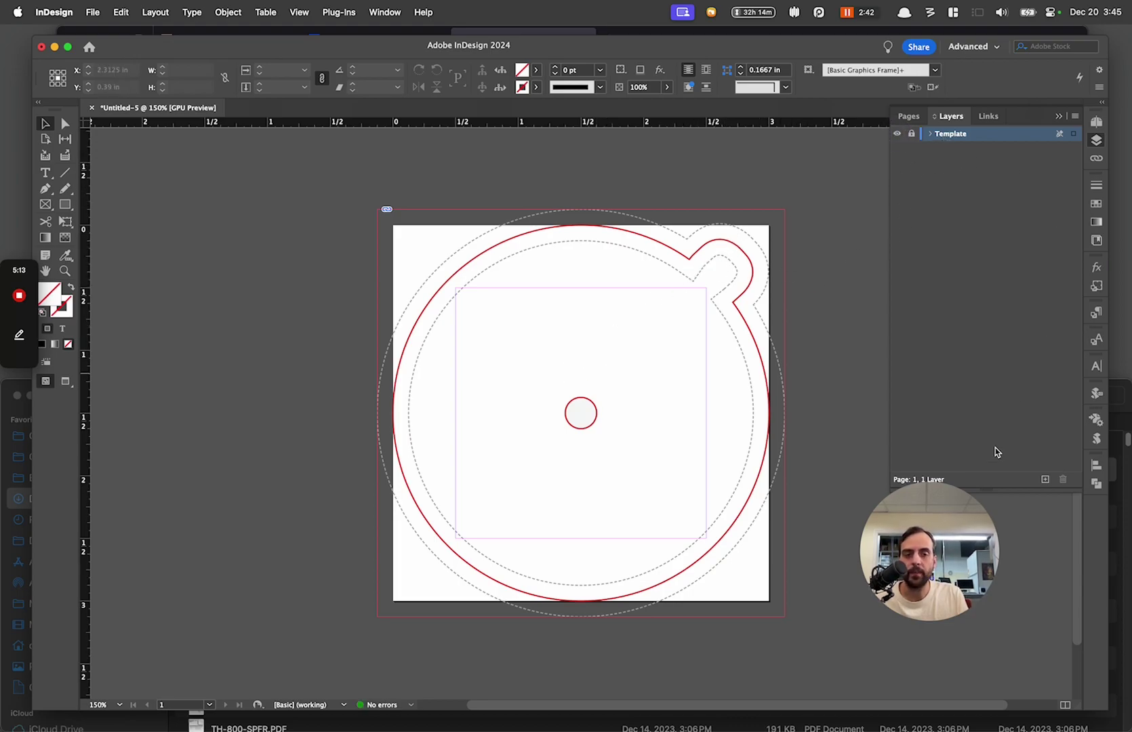
Create a new layer above the Template layer and name it Art.
left_click(1046, 479)
left_click_drag(973, 525, 1010, 576)
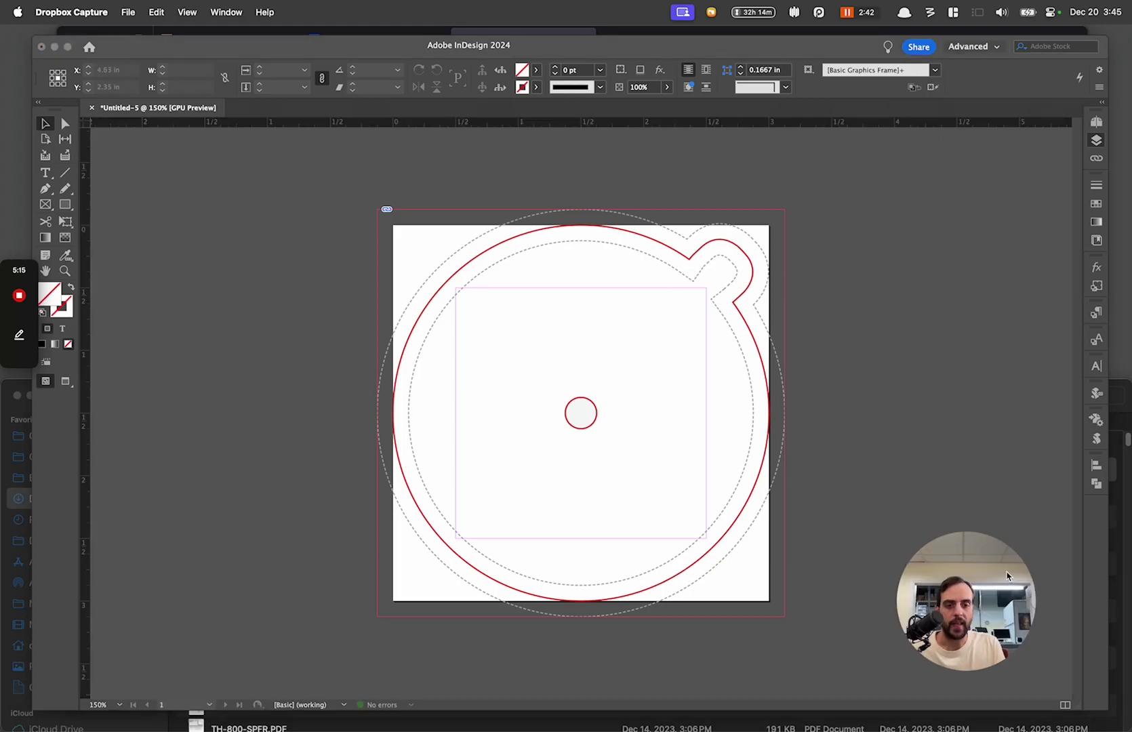
left_click(993, 457)
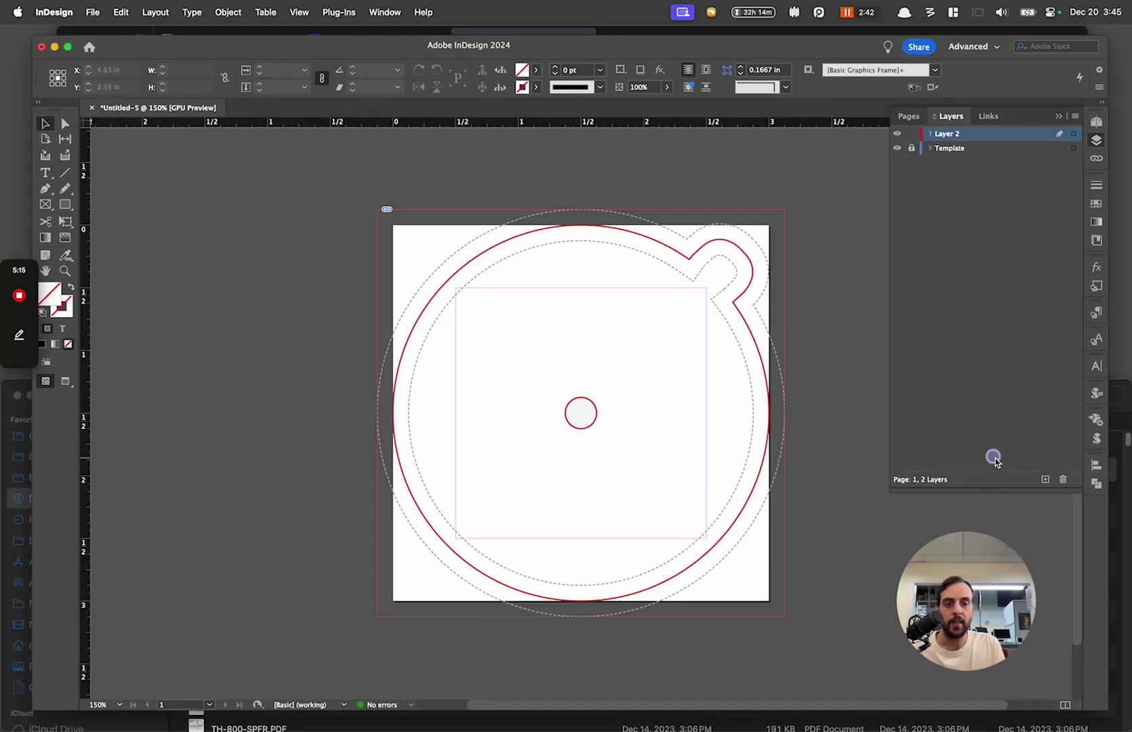
double_click(956, 138)
type("A")
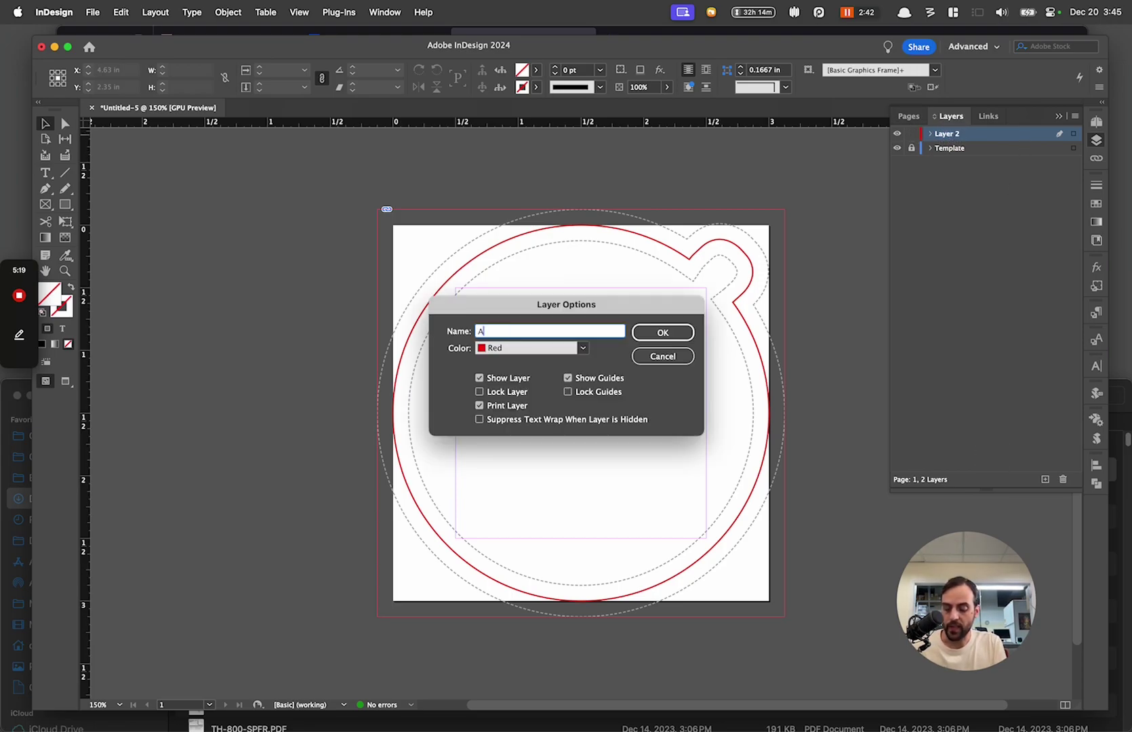
type("rt")
key("Return")
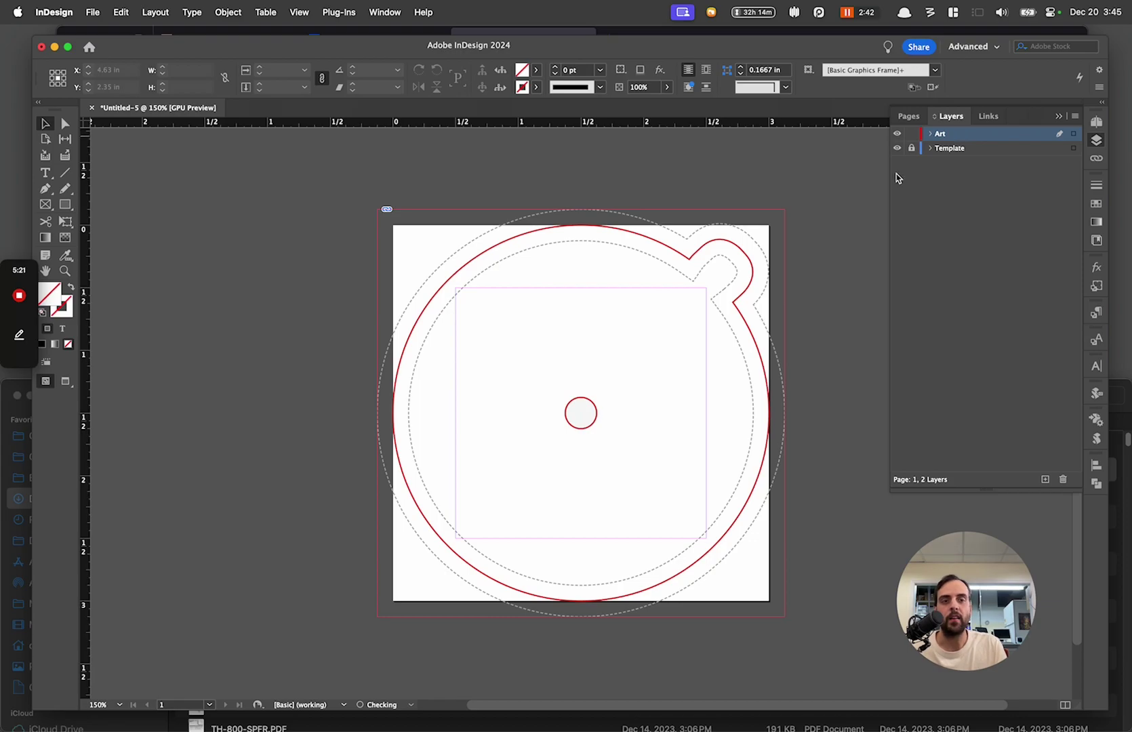
Add a text frame about 1.16 in wide and 0.45 in high above the center hole, reading "Company Name".
left_click(45, 173)
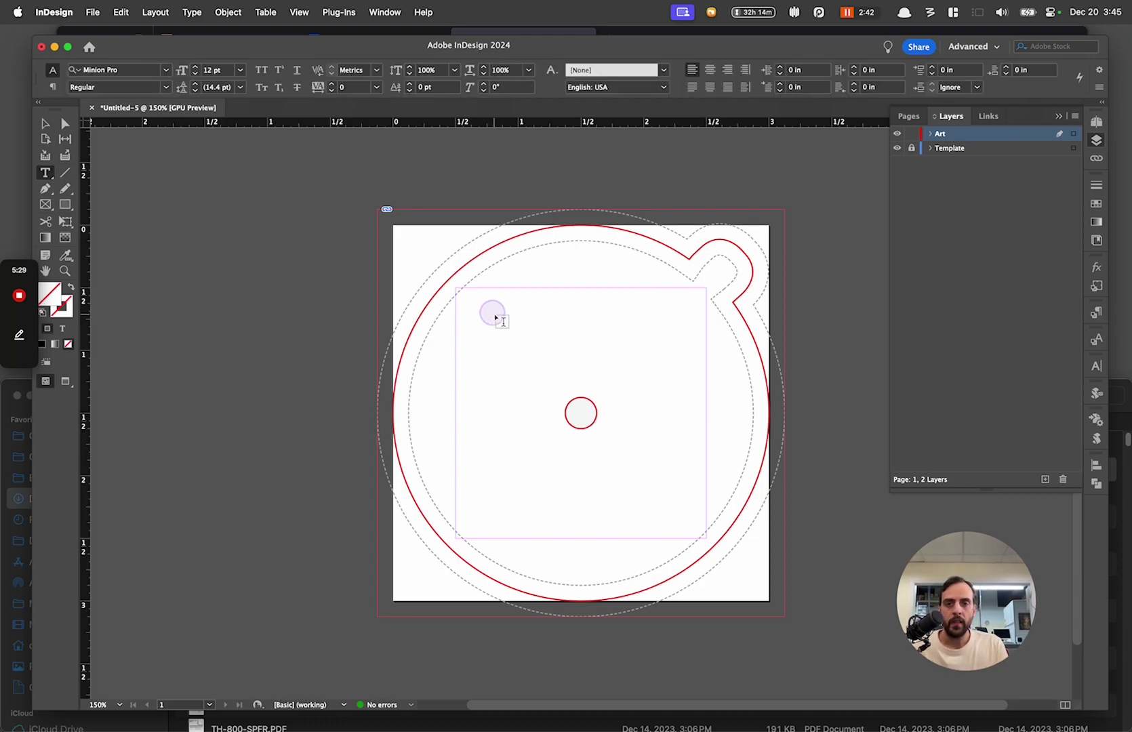
left_click_drag(512, 314, 657, 370)
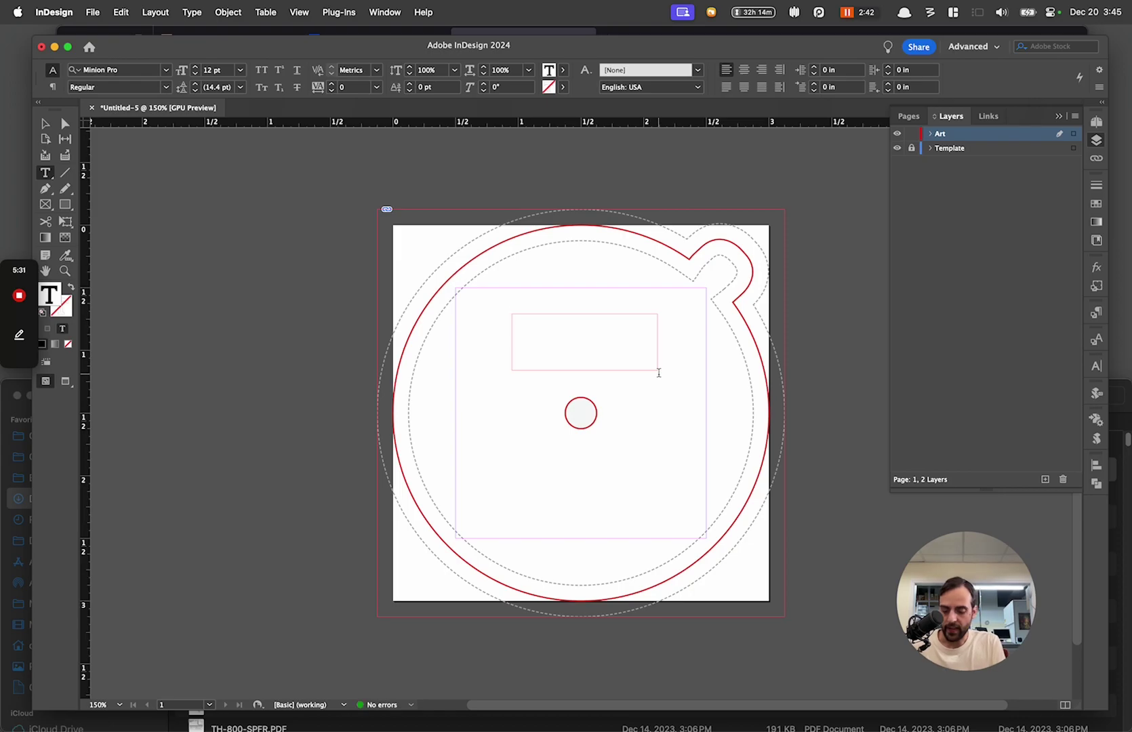
type("Compant")
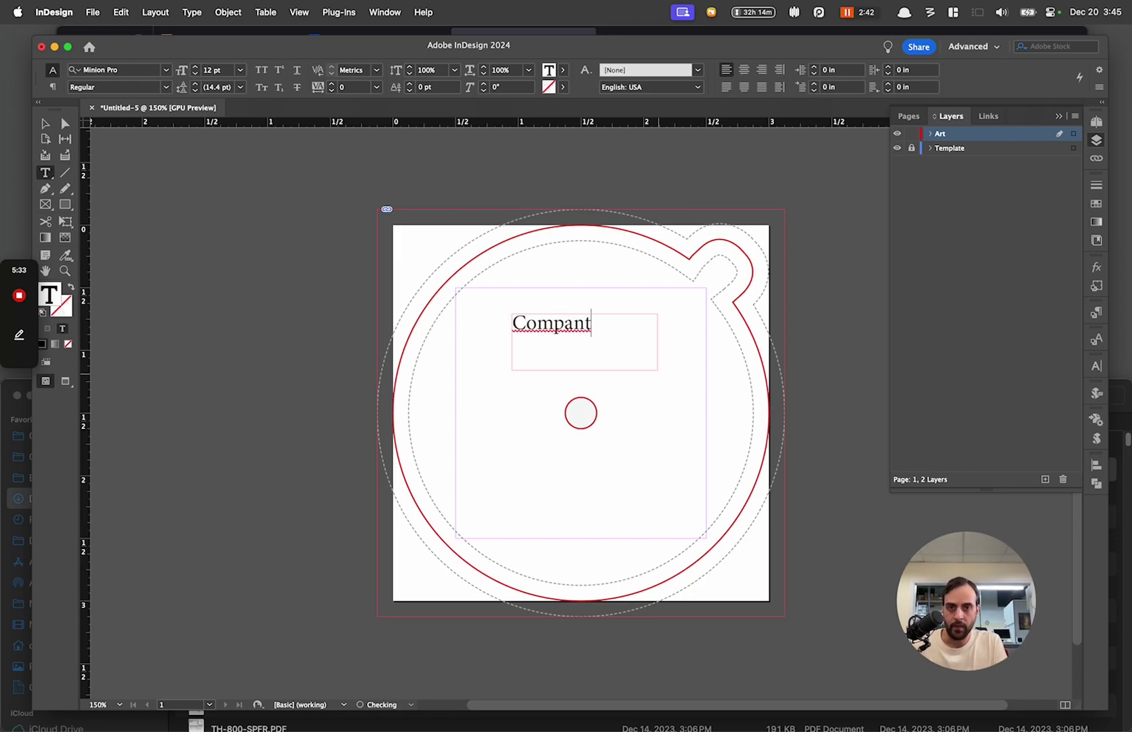
key("BackSpace")
type("y Name")
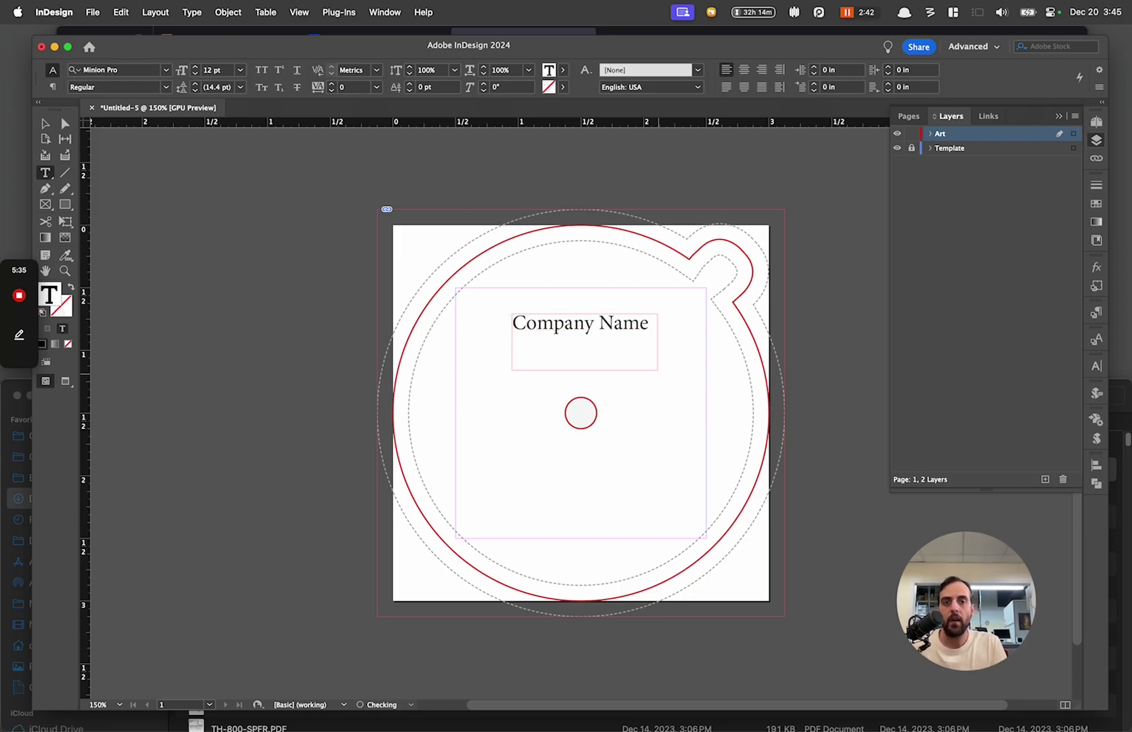
key("Escape")
Move the Company Name text near the circle's top, inside the inner dashed line, and switch the page to preview display.
left_click_drag(540, 367, 533, 314)
key("w")
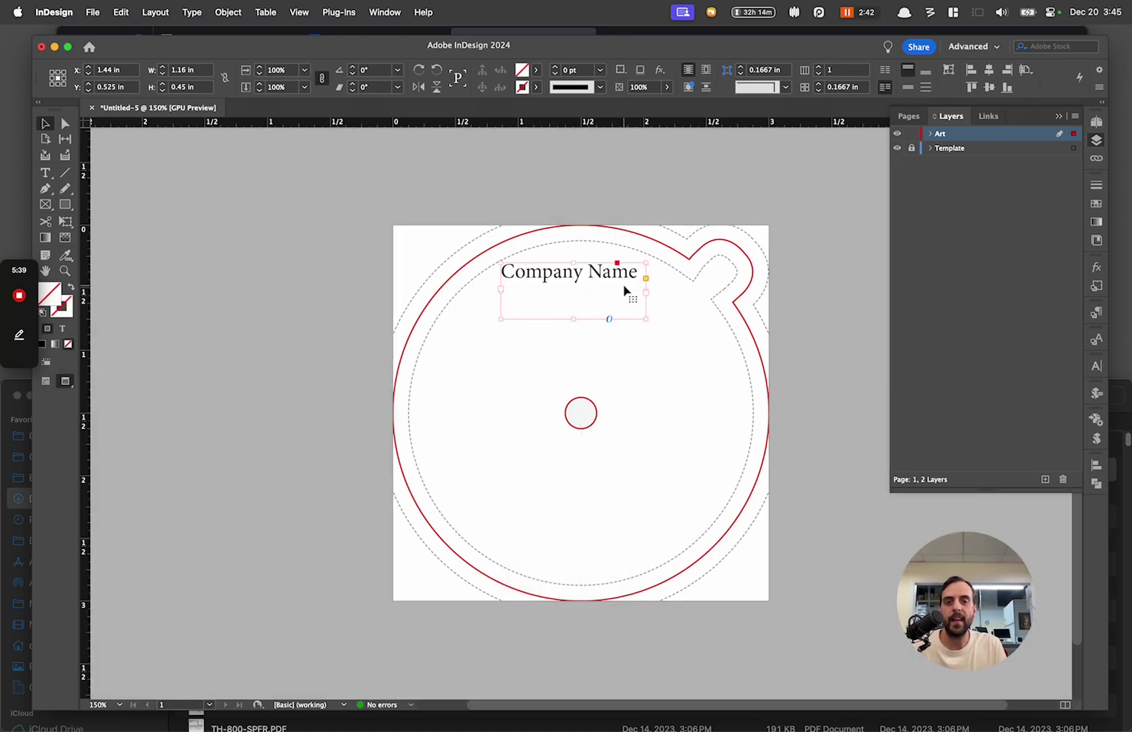
left_click_drag(622, 284, 579, 266)
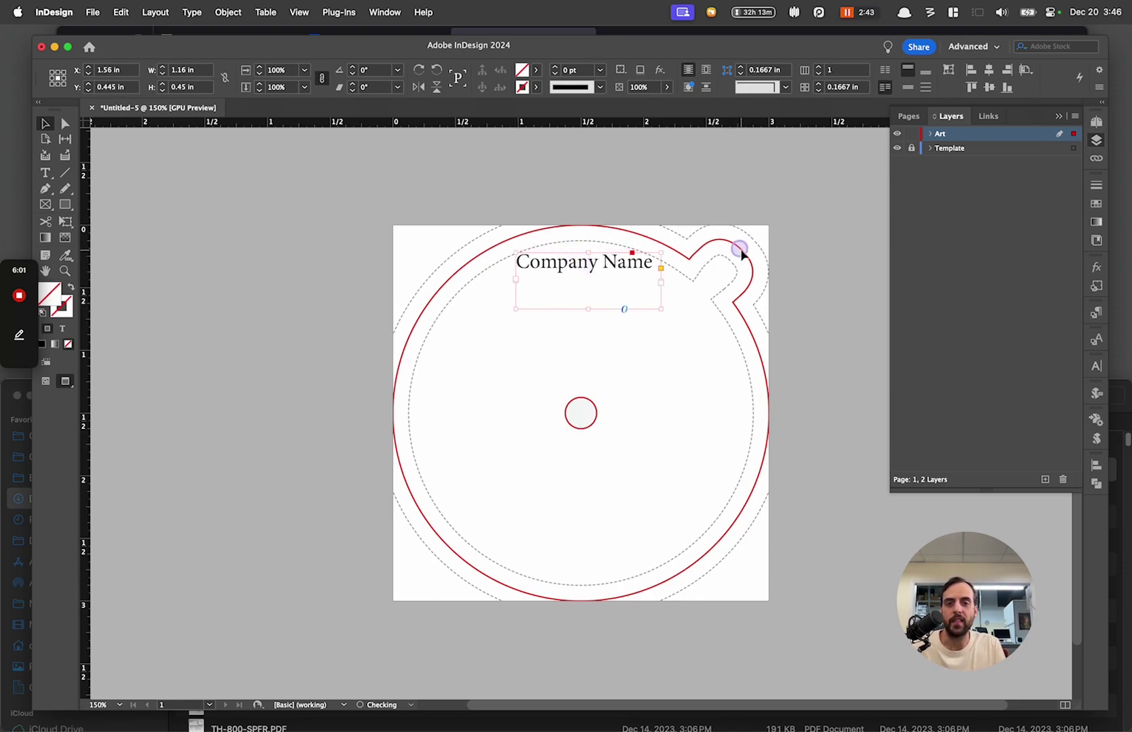
left_click(745, 255)
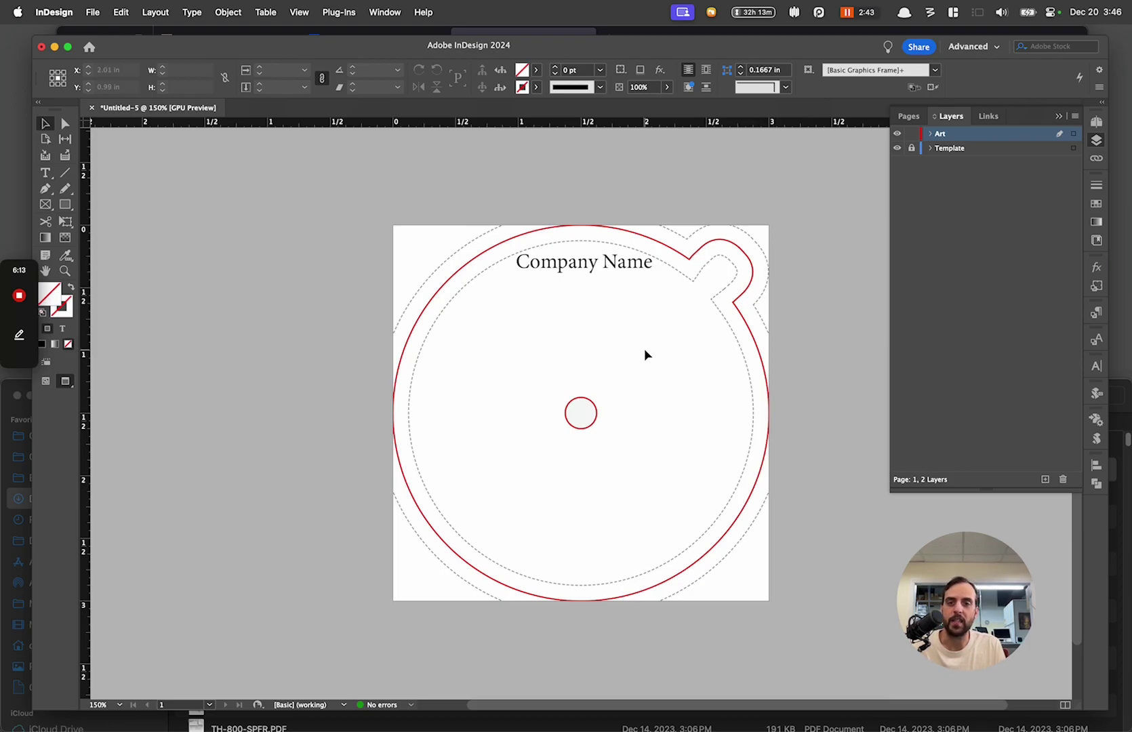
Shift the Company Name text up over the inner dashed line, and bring it back inside the safe area.
left_click(642, 283)
left_click_drag(641, 280, 636, 264)
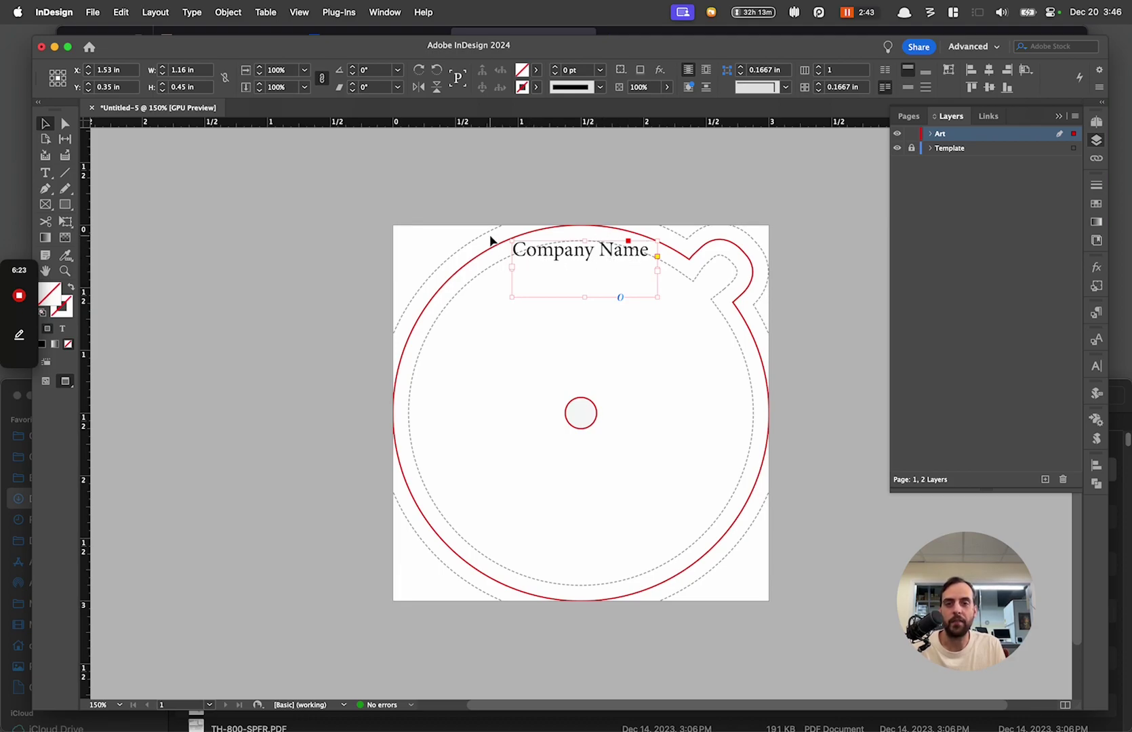
left_click(636, 271)
left_click_drag(638, 275, 641, 289)
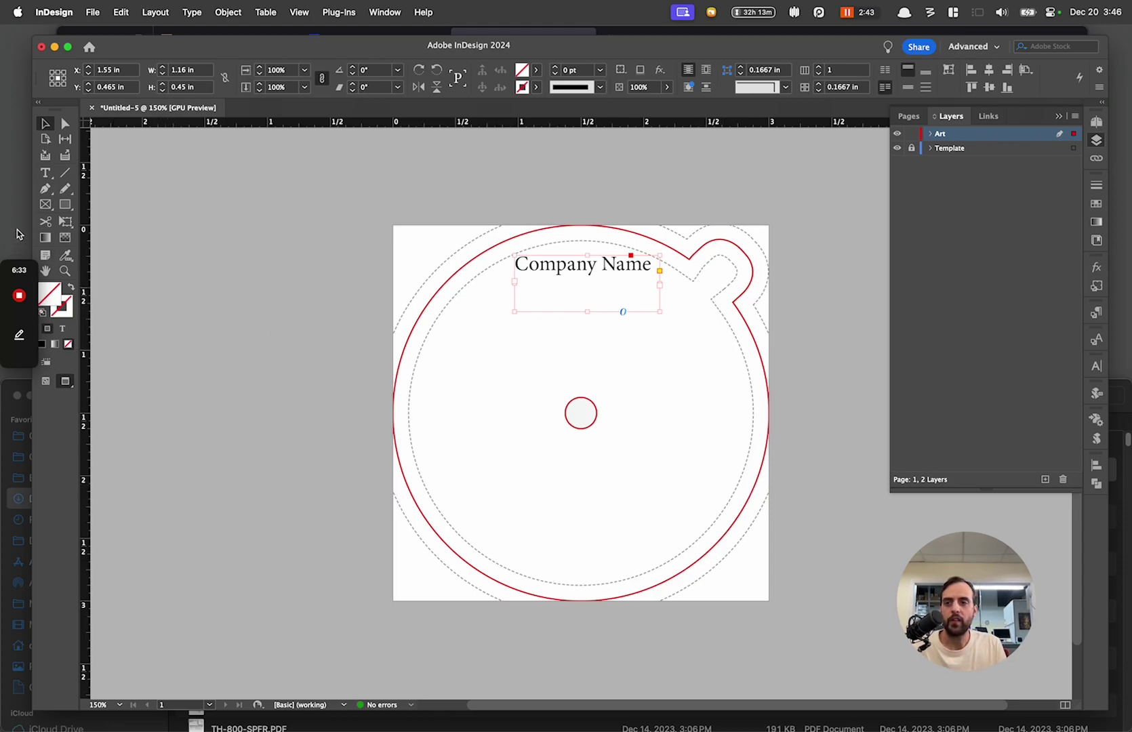
Draw a circle about 1.01 in wide over the template's upper-left edge and fill it with yellow C=0 M=0 Y=100 K=0.
left_click_drag(45, 205, 99, 232)
left_click_drag(412, 254, 538, 387)
key("v")
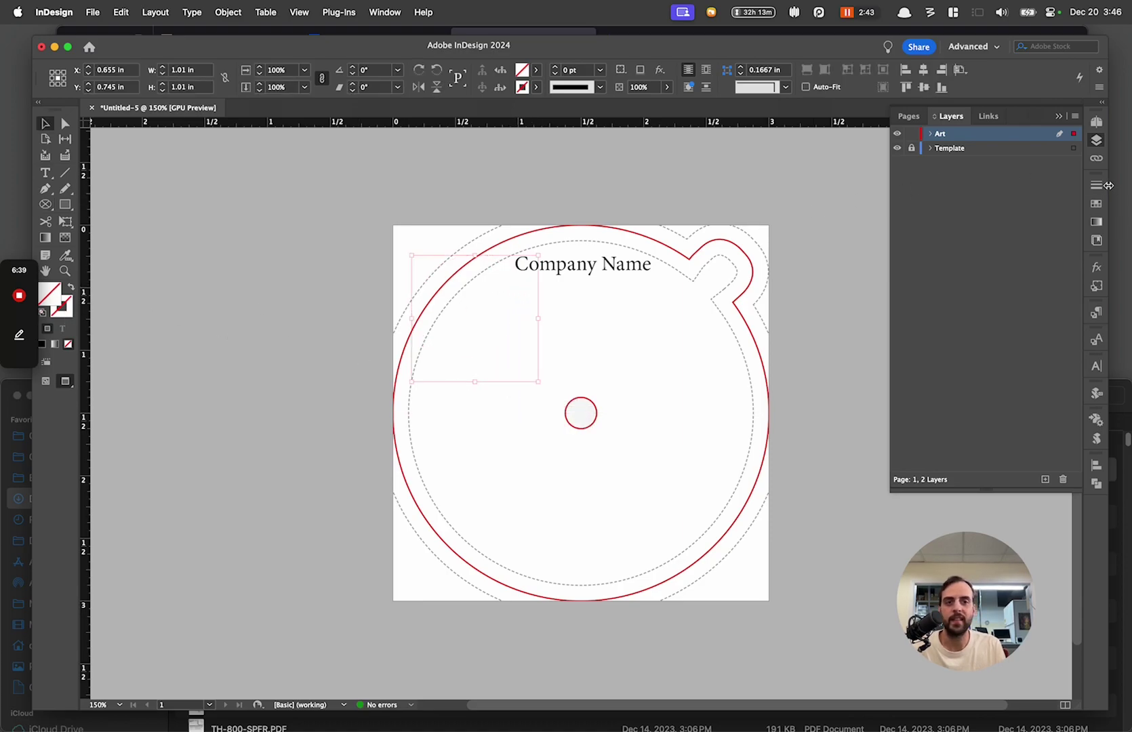
left_click(1097, 203)
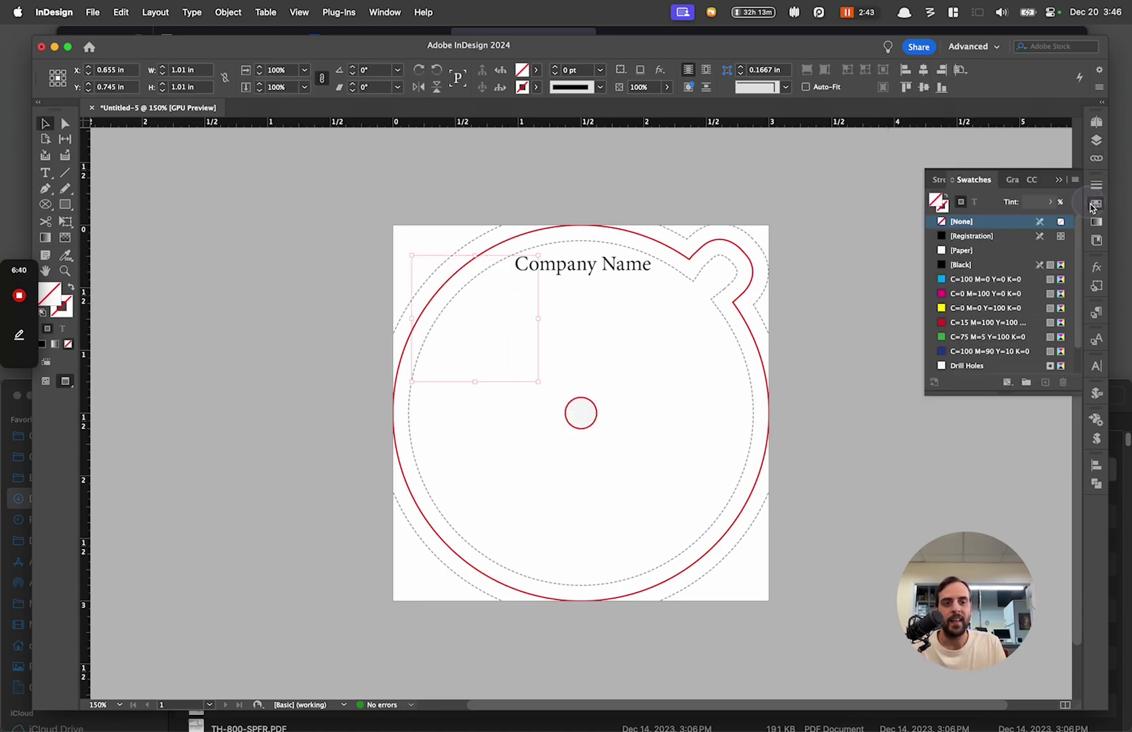
left_click(947, 324)
left_click(953, 308)
scroll(952, 308, "down", 1)
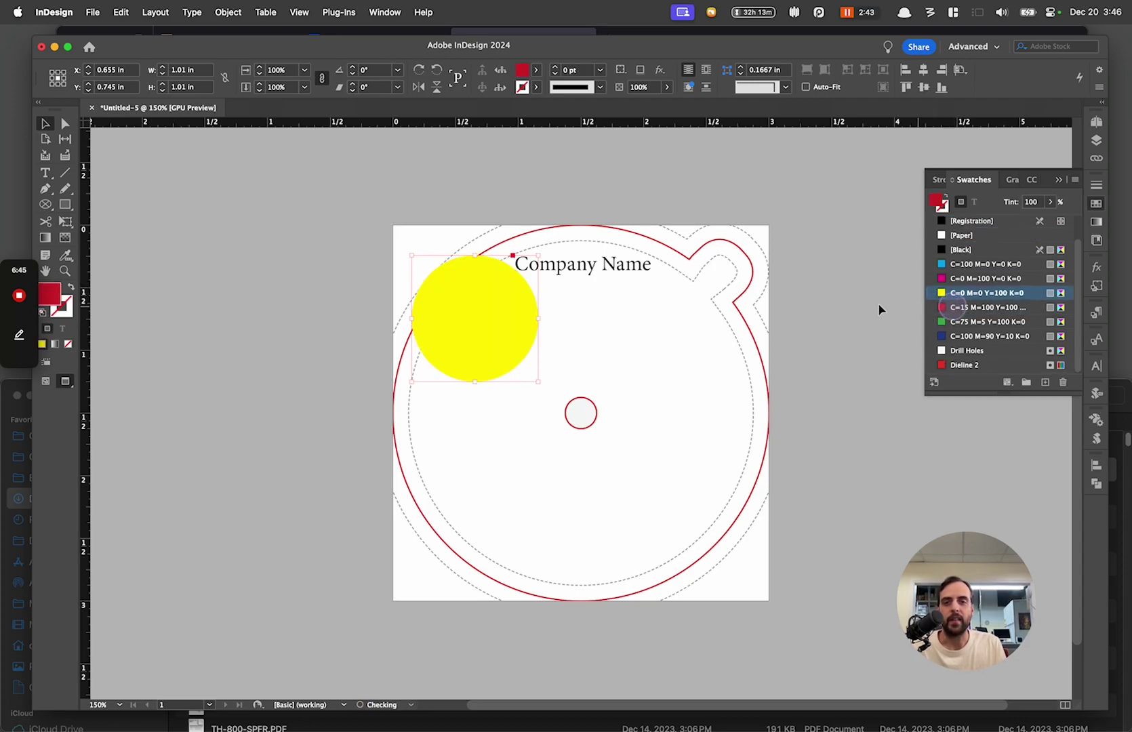
Move the yellow circle outward across the red die line, and bring it back inside the inner dashed line.
left_click(505, 317)
left_click_drag(523, 339, 496, 353)
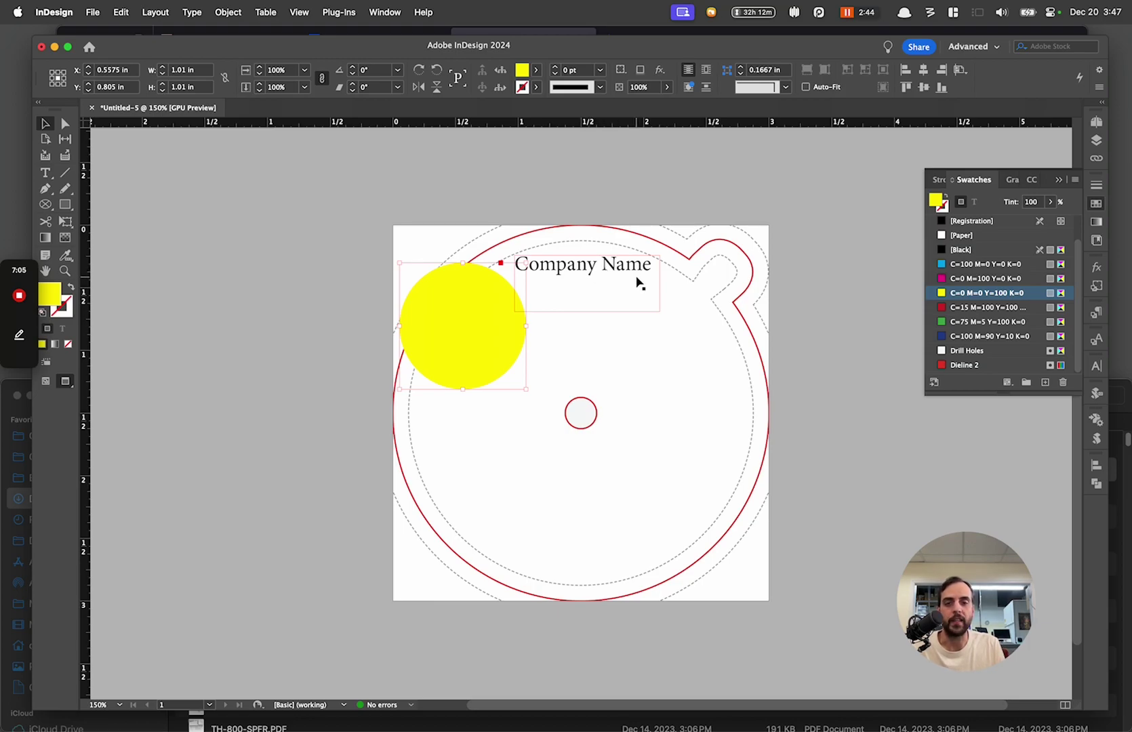
left_click_drag(478, 328, 510, 349)
left_click(443, 485)
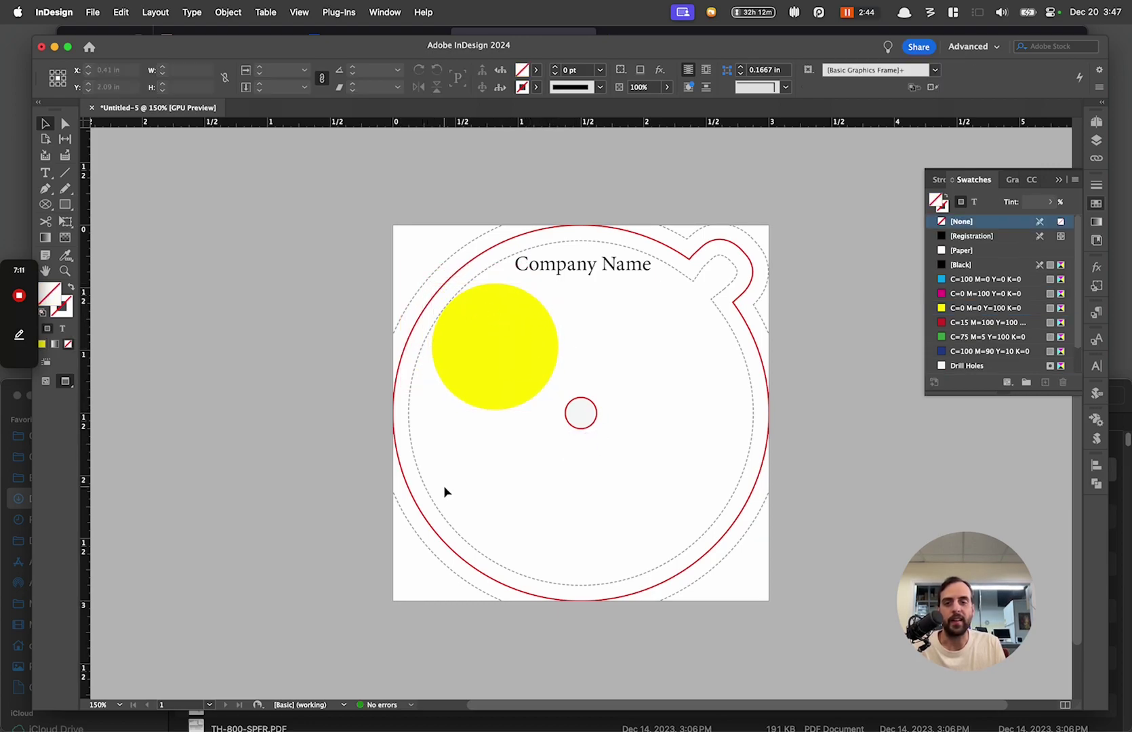
Move the Art layer below the Template layer and shift the yellow circle to about X 0.845 in, Y 0.825 in.
left_click(1098, 142)
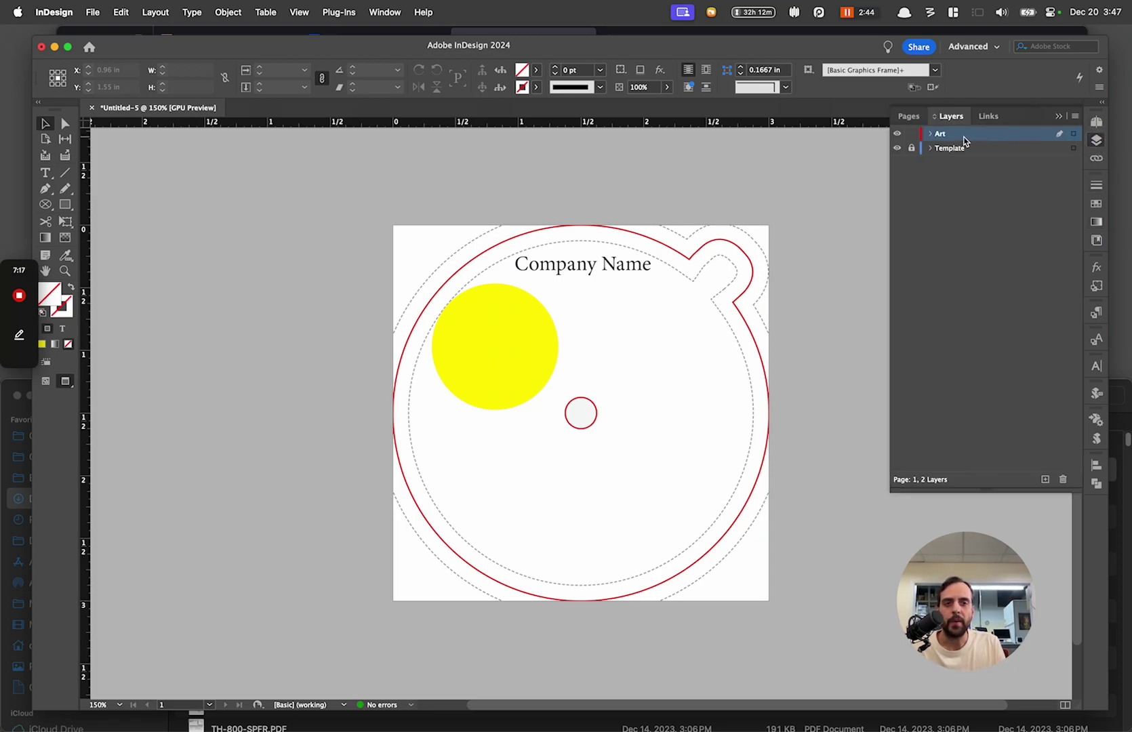
left_click_drag(966, 138, 974, 155)
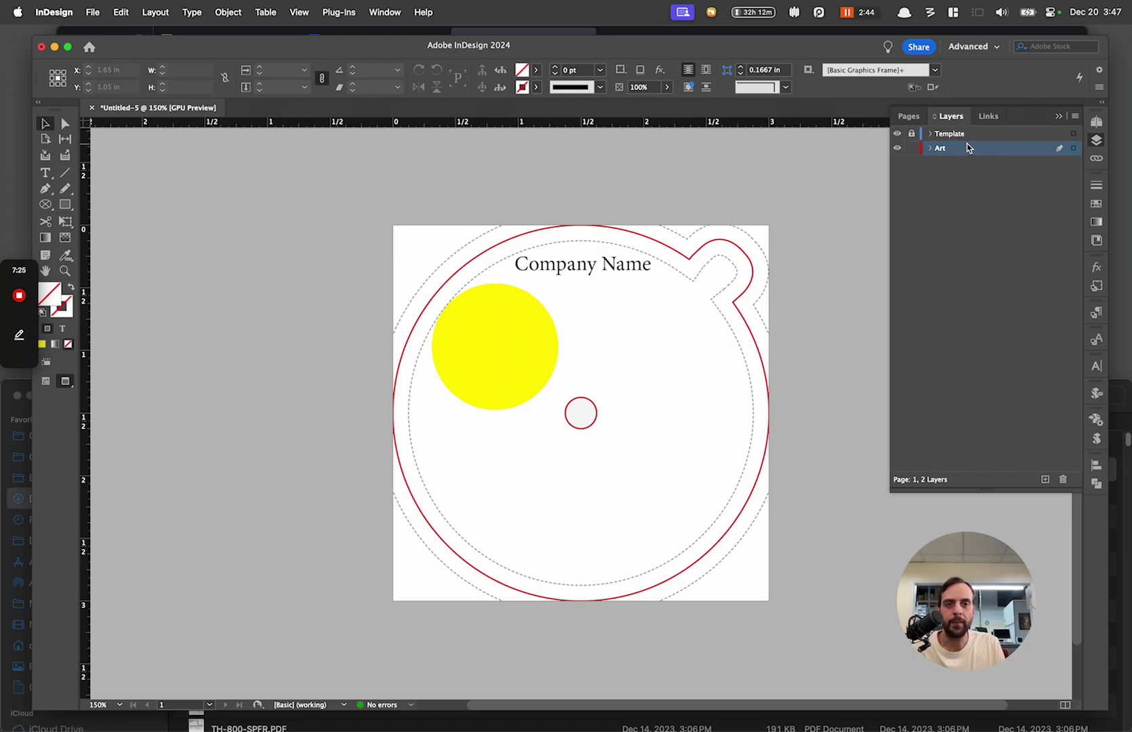
mouse_move(531, 339)
left_mouse_down()
mouse_move(509, 307)
mouse_move(533, 330)
mouse_move(502, 317)
mouse_move(543, 325)
mouse_move(435, 337)
mouse_move(489, 426)
mouse_move(523, 321)
mouse_move(518, 337)
left_mouse_up()
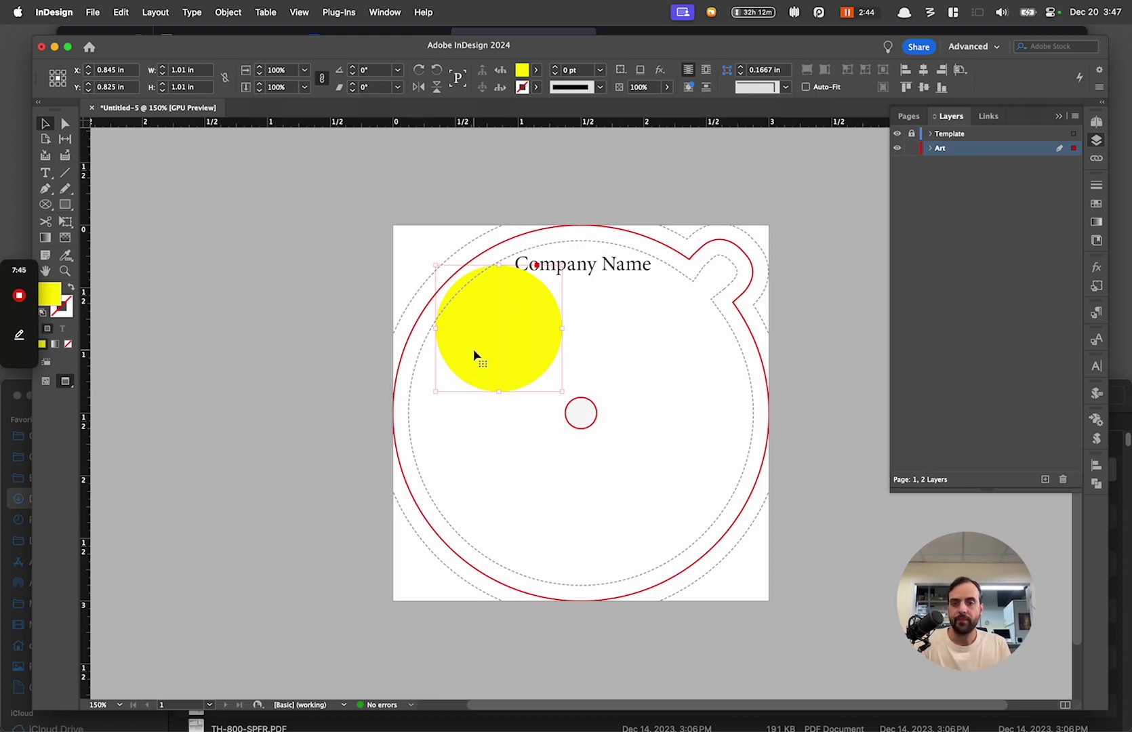
Replace the small yellow circle with a 3.25 x 3.25 in rectangular frame out to the bleed guides, filled with C=0 M=0 Y=100 K=0.
key("Delete")
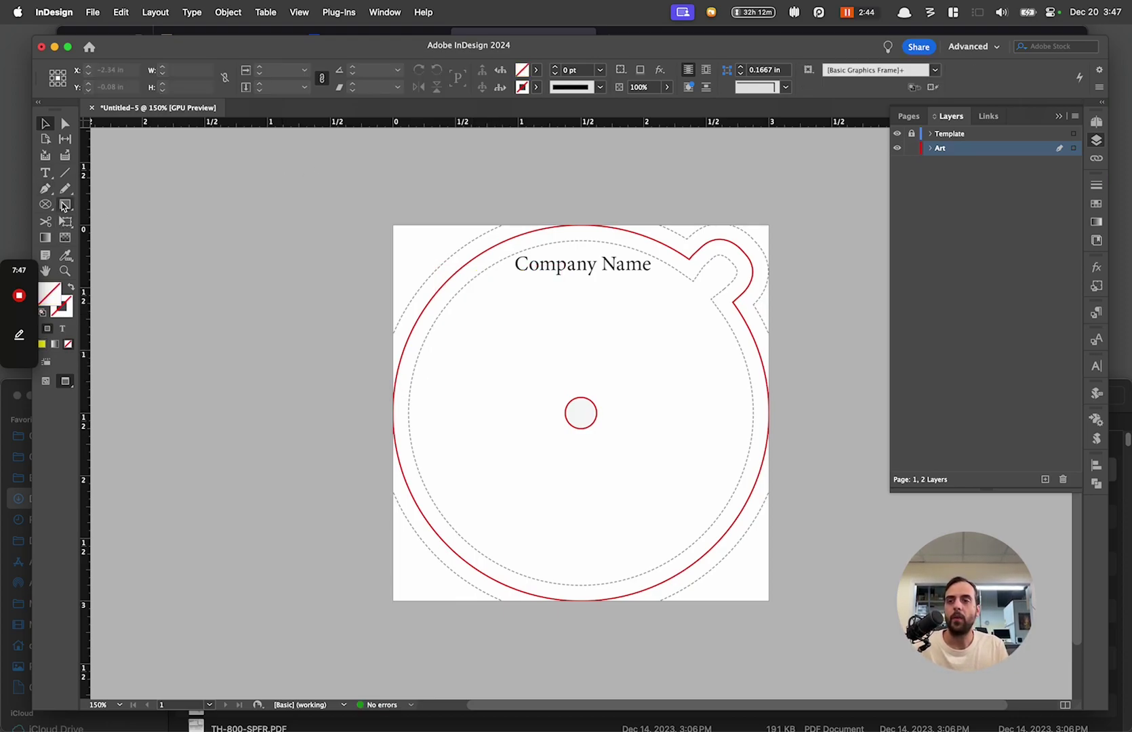
left_click(49, 205)
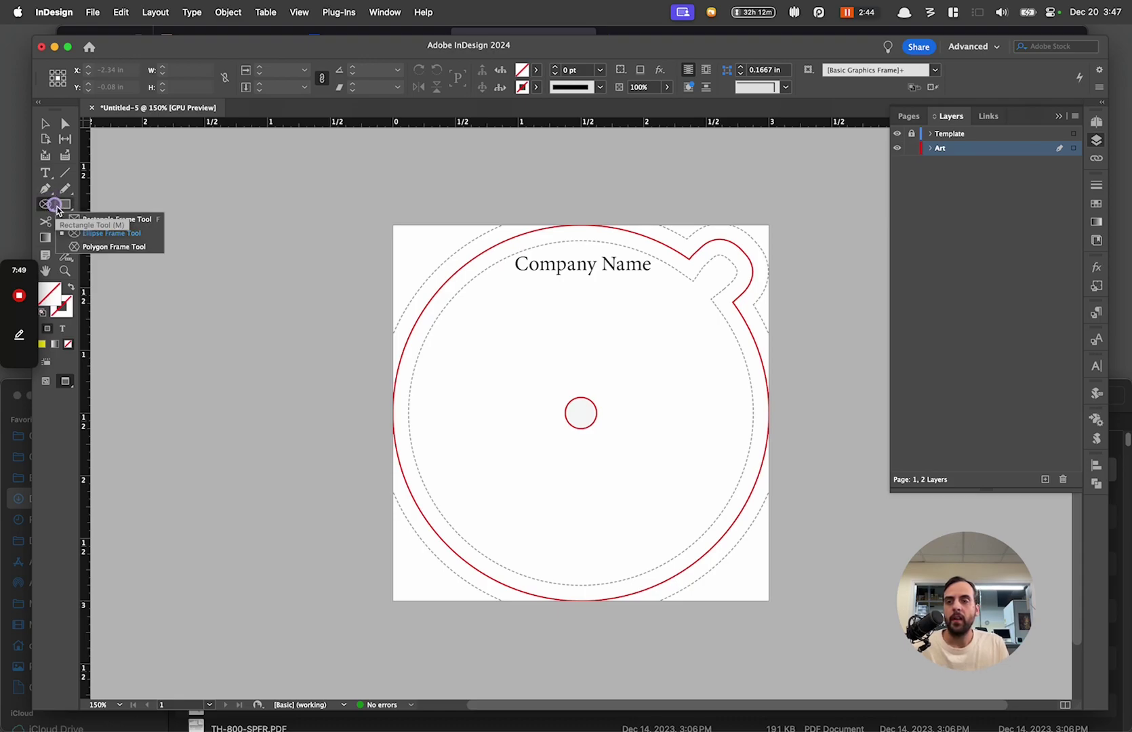
left_click_drag(46, 205, 77, 221)
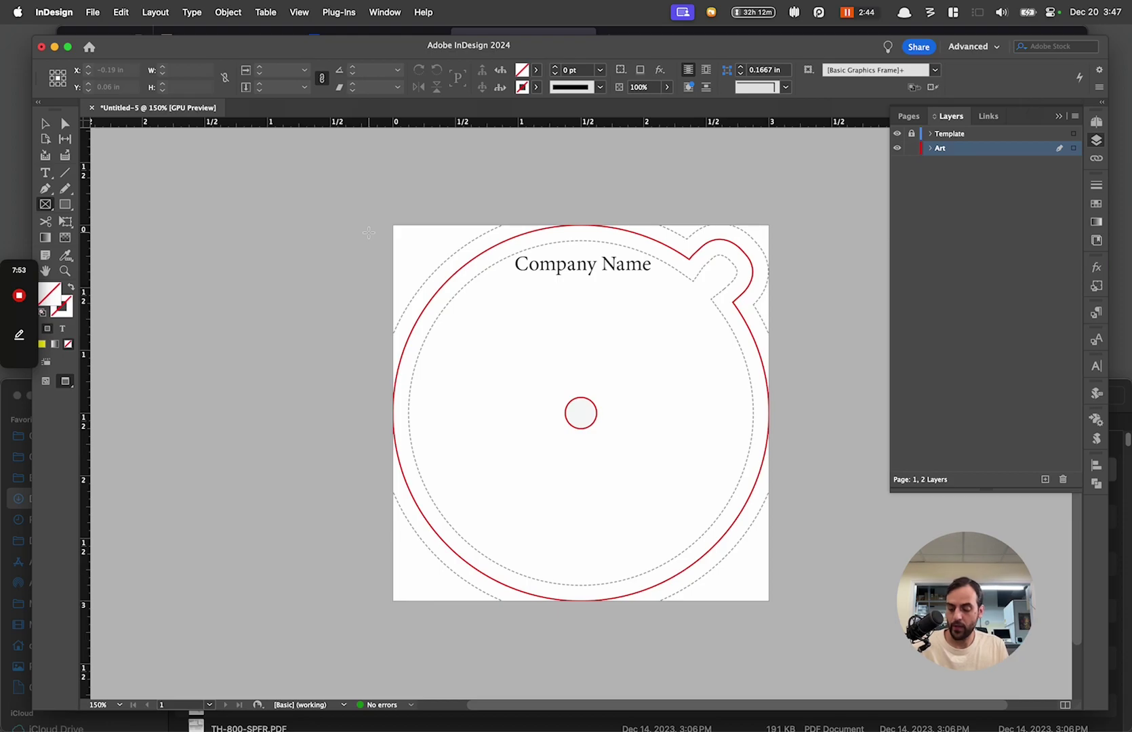
key("w")
left_click_drag(387, 208, 784, 616)
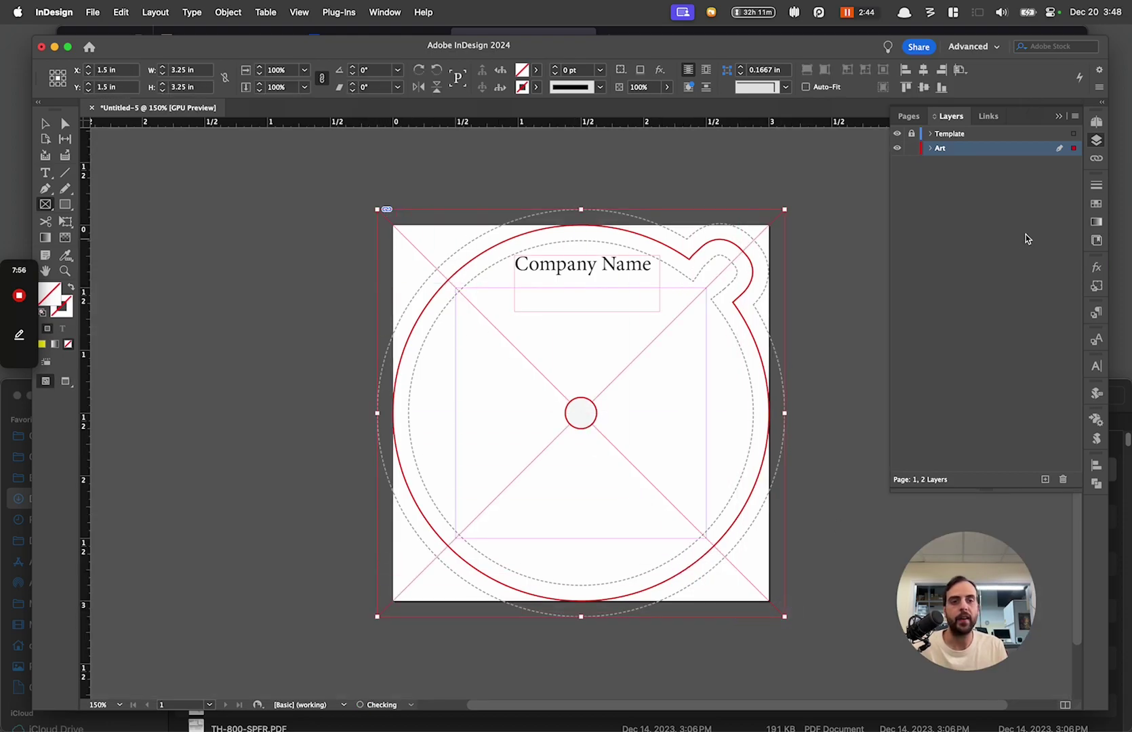
left_click(1096, 203)
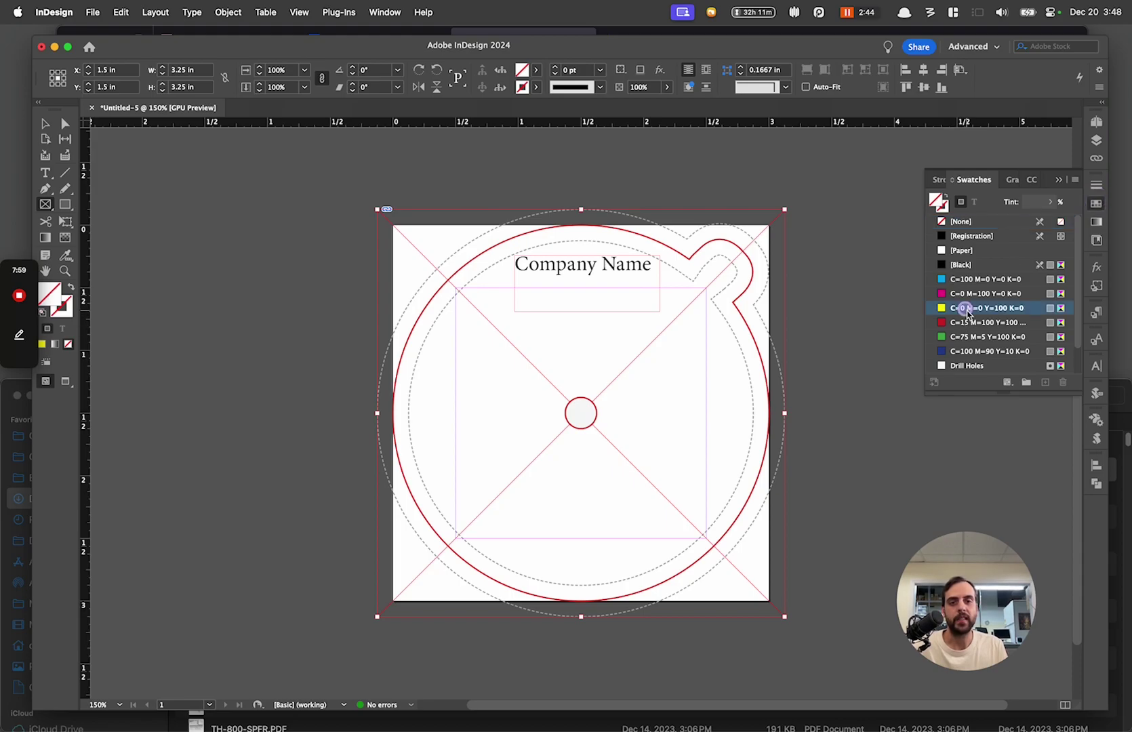
left_click(966, 310)
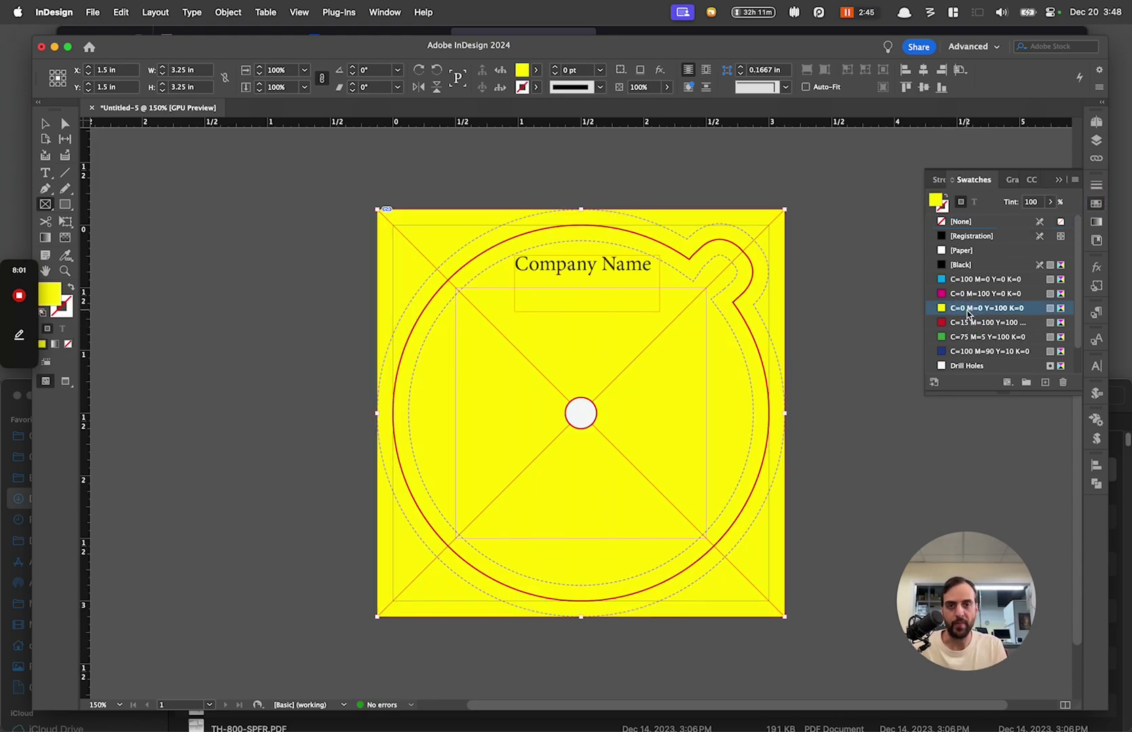
Compare the yellow background's trim and bleed edges by switching between Normal and Preview screen modes.
key("v")
left_click(664, 190)
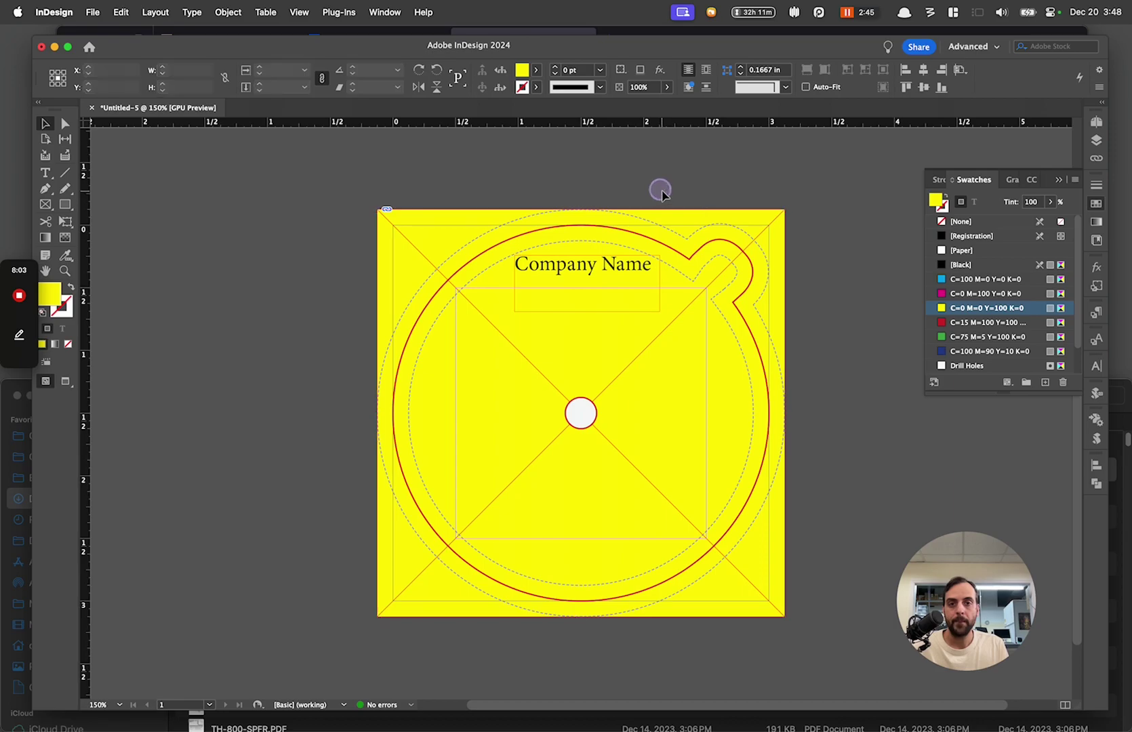
key("w")
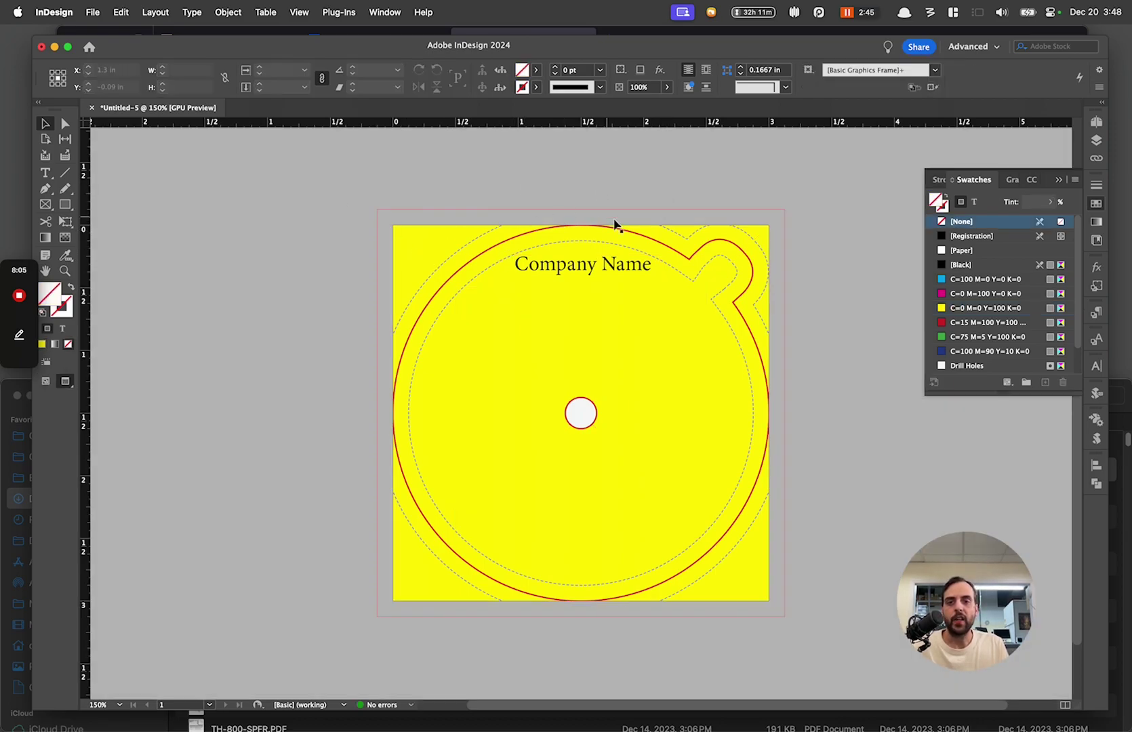
key("w")
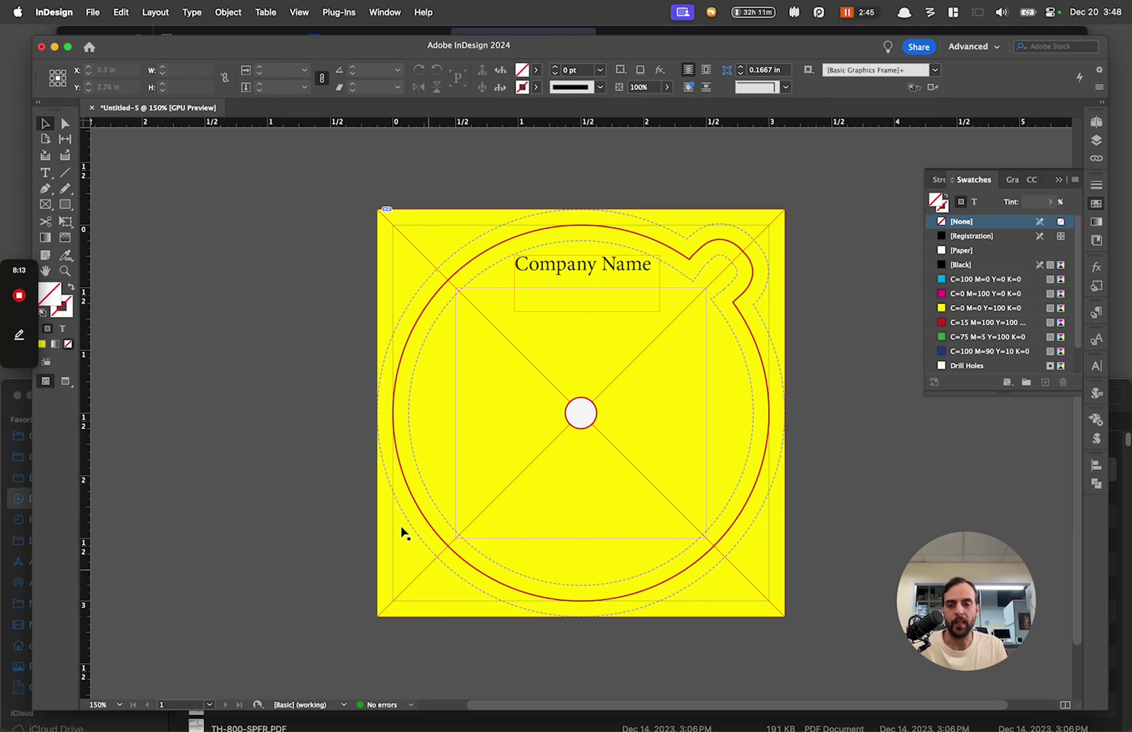
key("w")
key("w")
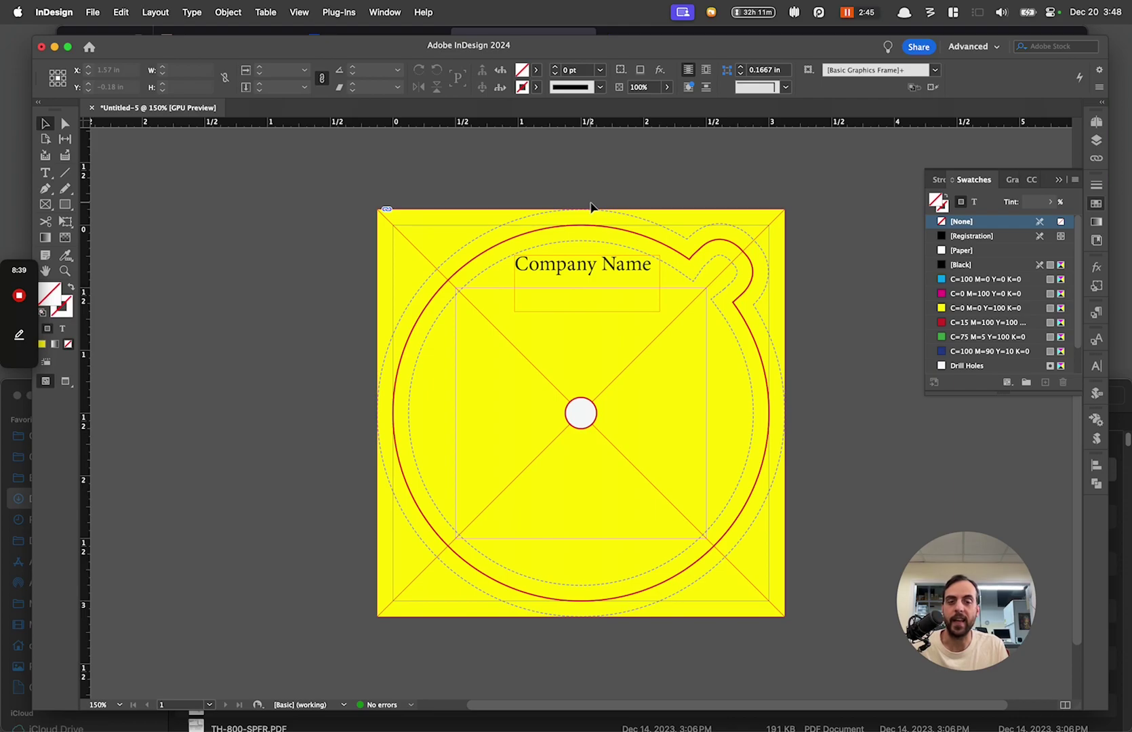
Delete the yellow rectangle, draw a 3.01 in elliptical frame over the red die line, fill it with C=0 M=0 Y=100 K=0 and preview it.
left_click(730, 387)
key("Delete")
left_click(197, 320)
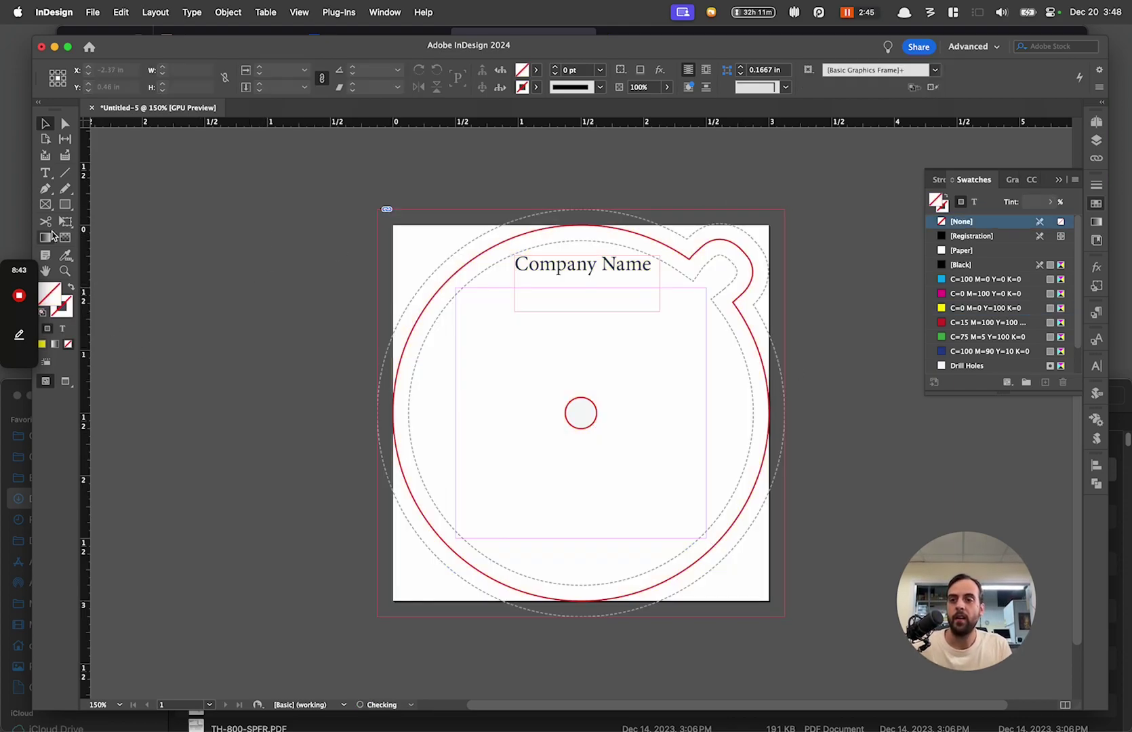
left_click(48, 205)
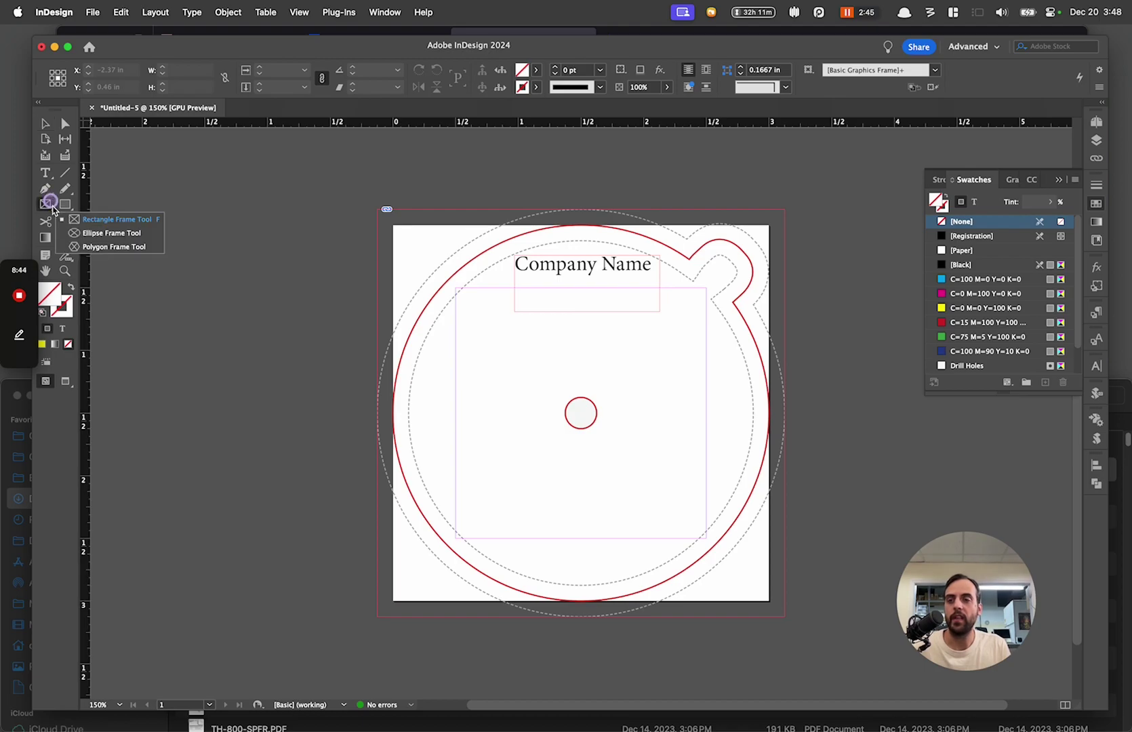
left_click(102, 233)
left_click_drag(393, 226, 770, 602)
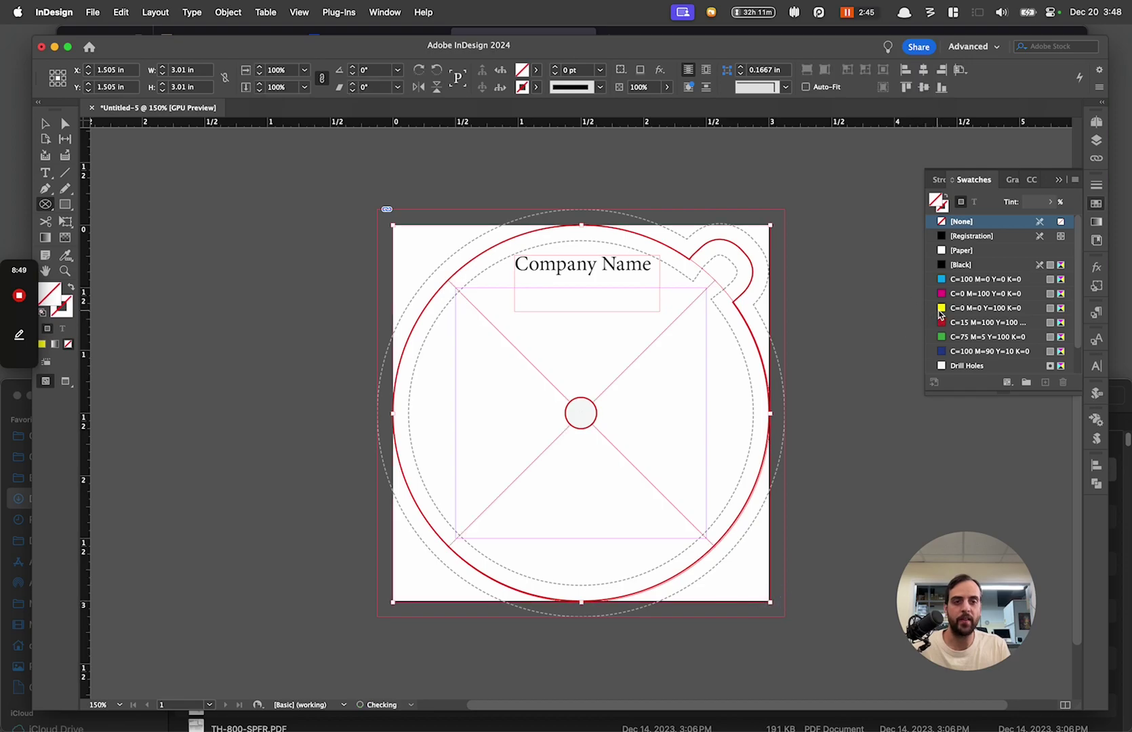
left_click(986, 308)
key("v")
key("w")
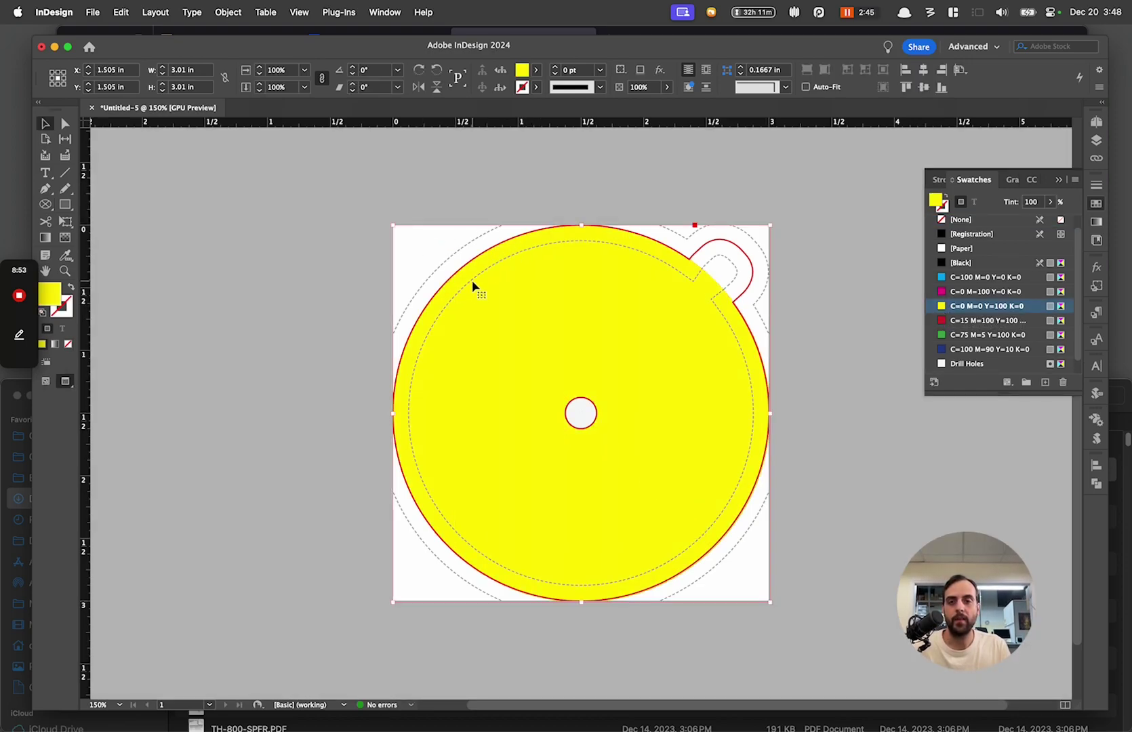
Nudge the large yellow circle up and to the left so it sits off-center against the red die line, and deselect it.
key("Left")
key("Left")
key("Left")
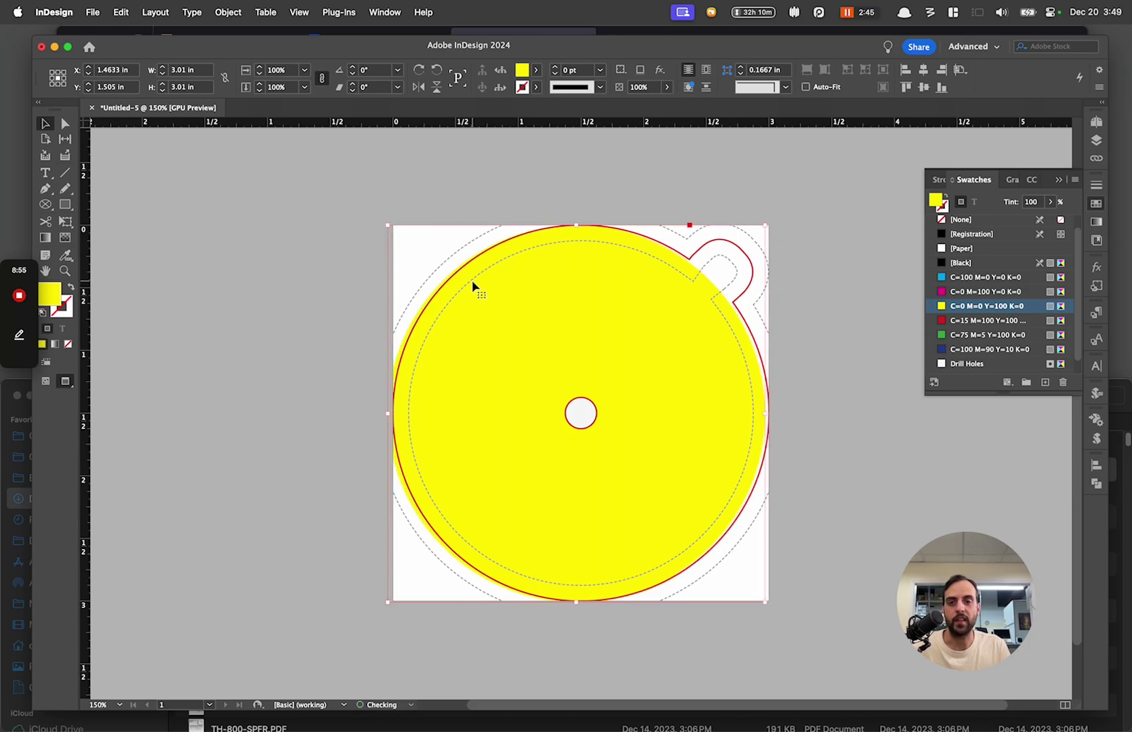
key("Left")
key("Left")
key("Left")
key("Up")
key("Up")
key("Up")
key("Up")
key("Up")
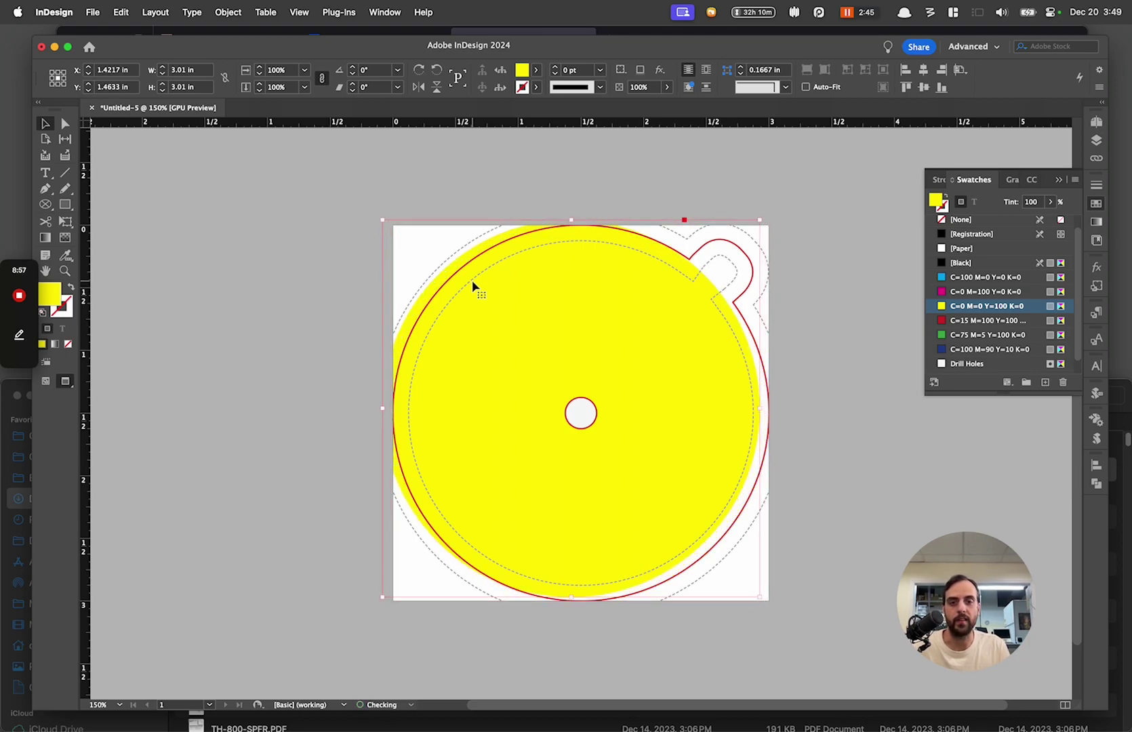
key("Left")
left_click(400, 226)
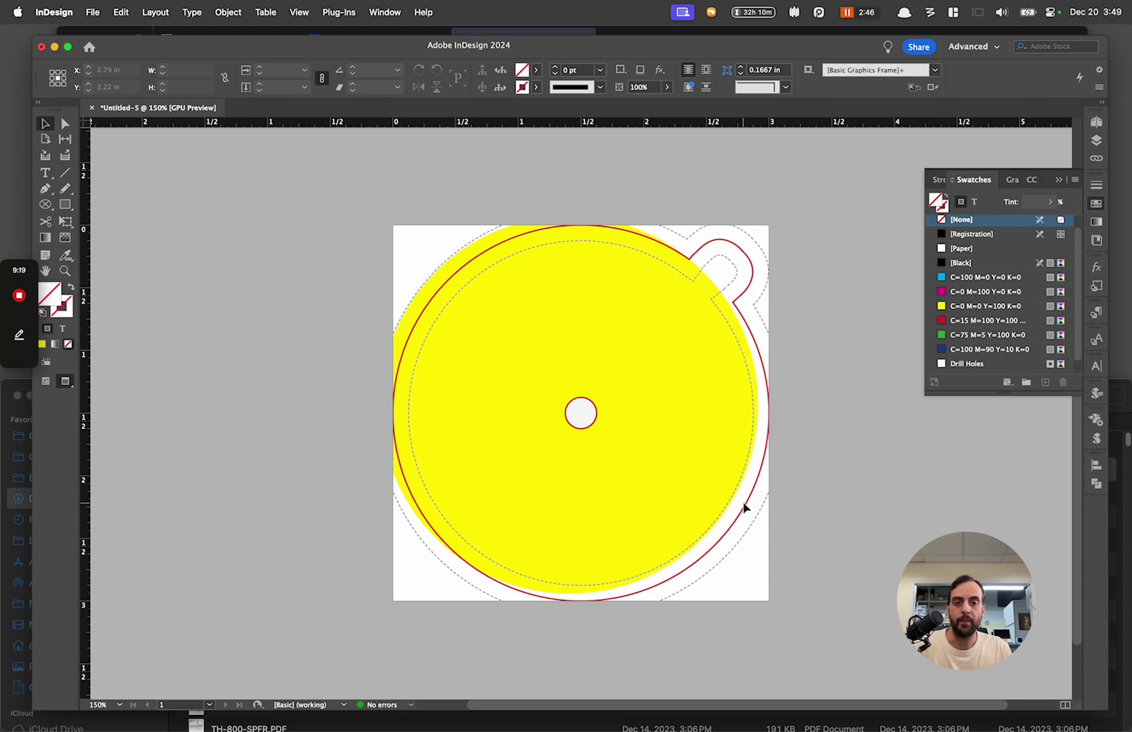
Delete the off-center yellow circle, draw an elliptical frame about 3.215 x 3.285 in out to the bleed guides, and undo that frame.
left_click(719, 411)
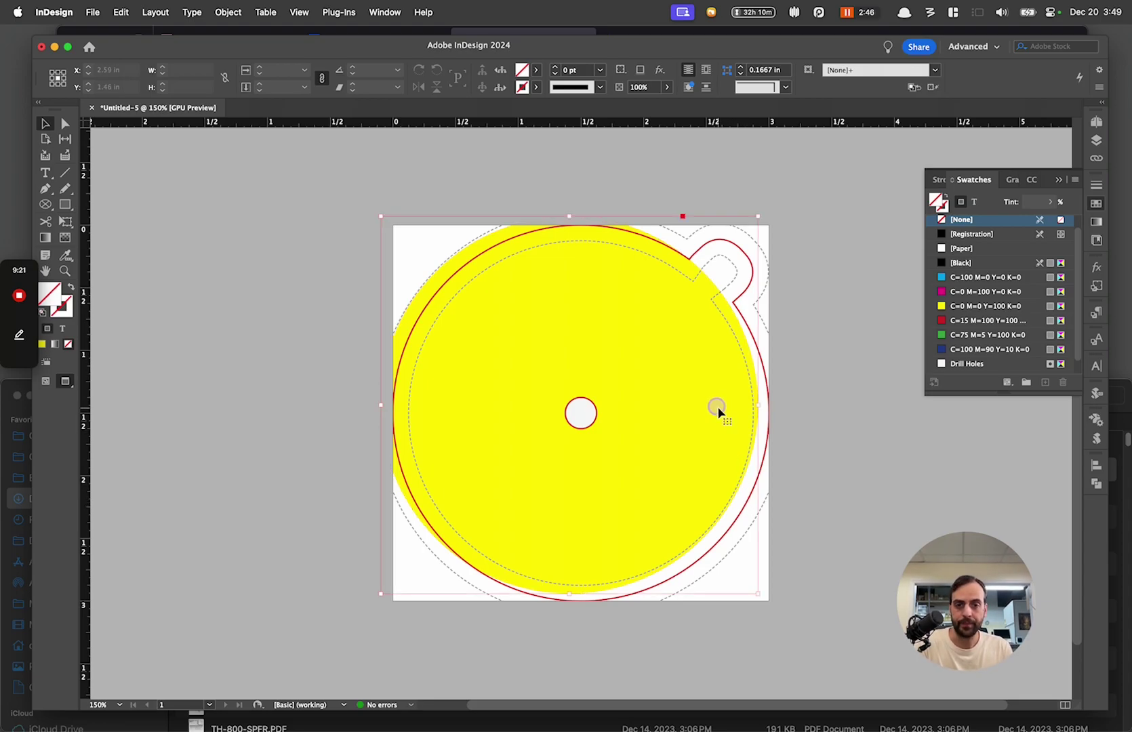
key("Delete")
left_click(46, 204)
key("w")
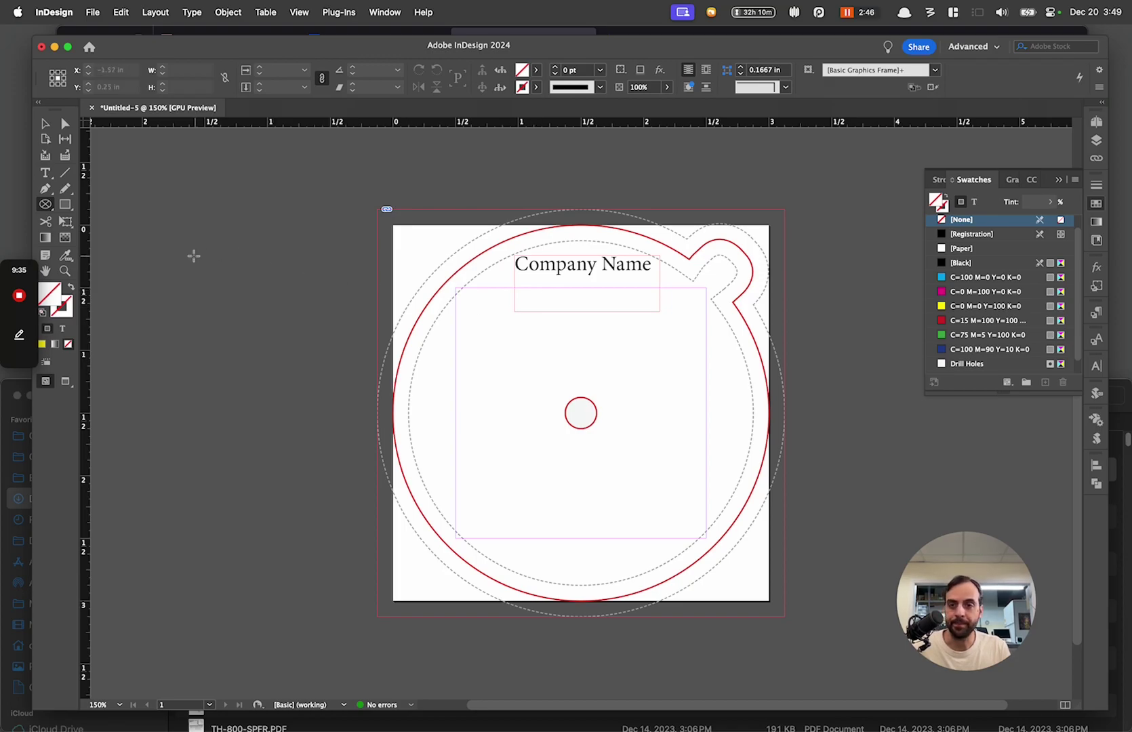
left_click_drag(378, 209, 779, 620)
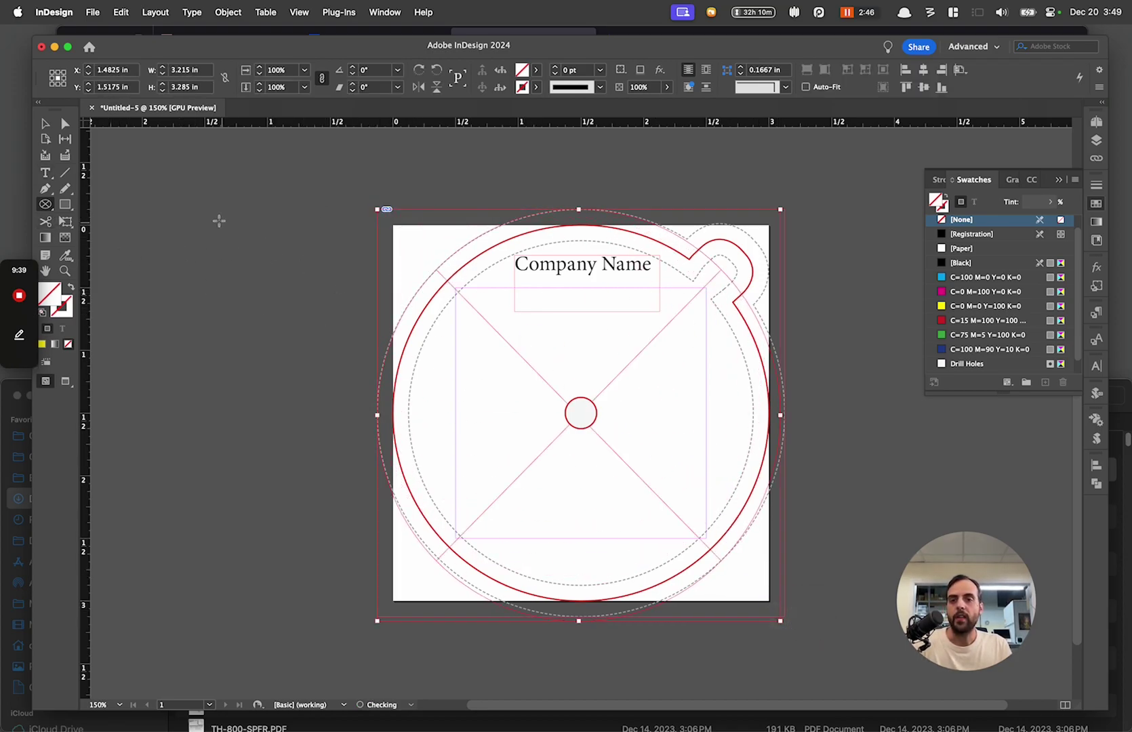
key("super+z")
Draw a 3.25 x 3.25 in rectangular frame to the bleed guides, fill it with C=0 M=0 Y=100 K=0, and send it behind the text.
left_click_drag(40, 205, 78, 215)
left_click_drag(377, 209, 785, 616)
key("v")
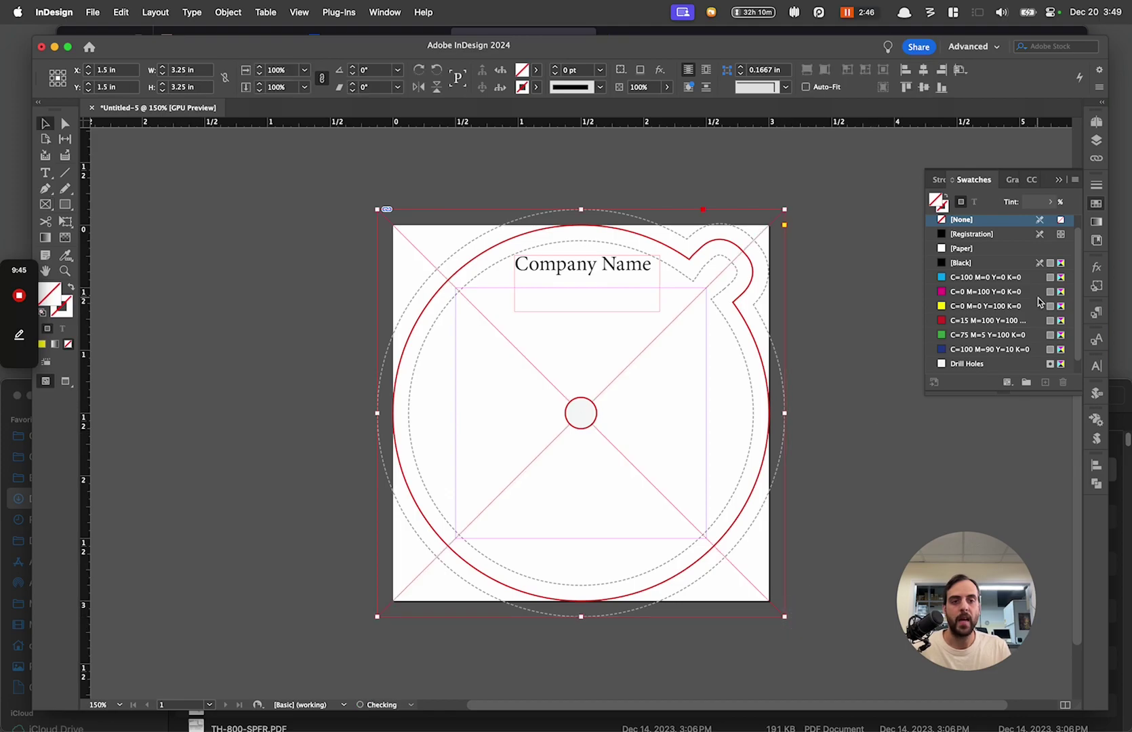
left_click(989, 307)
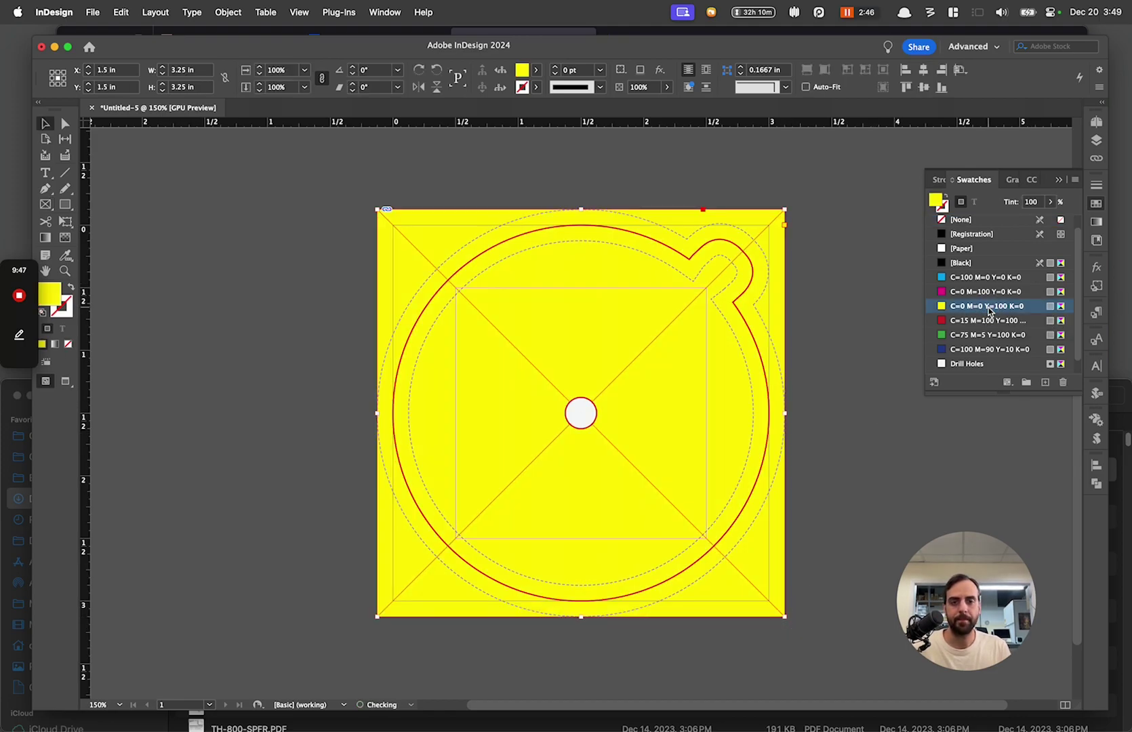
key("super+shift+bracketleft")
Enlarge the Company Name text, move it down to just above the center hole, and check it in Normal and Preview modes.
key("w")
left_click_drag(620, 262, 658, 357)
left_click(705, 172)
key("w")
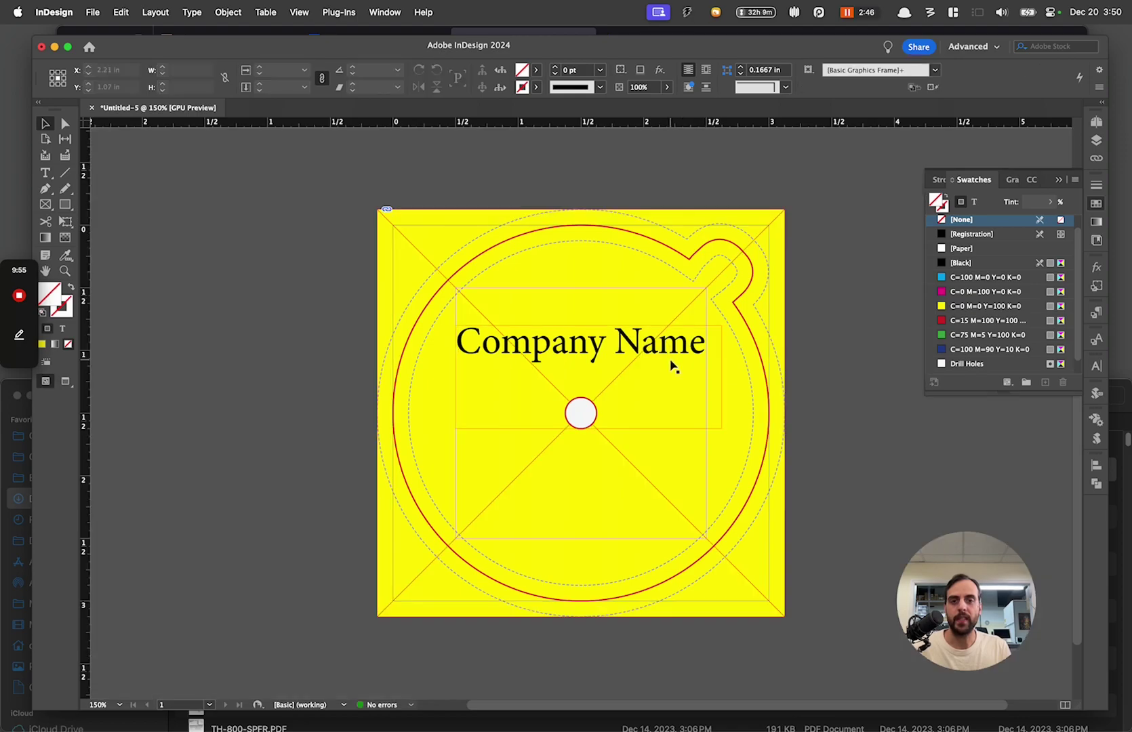
key("w")
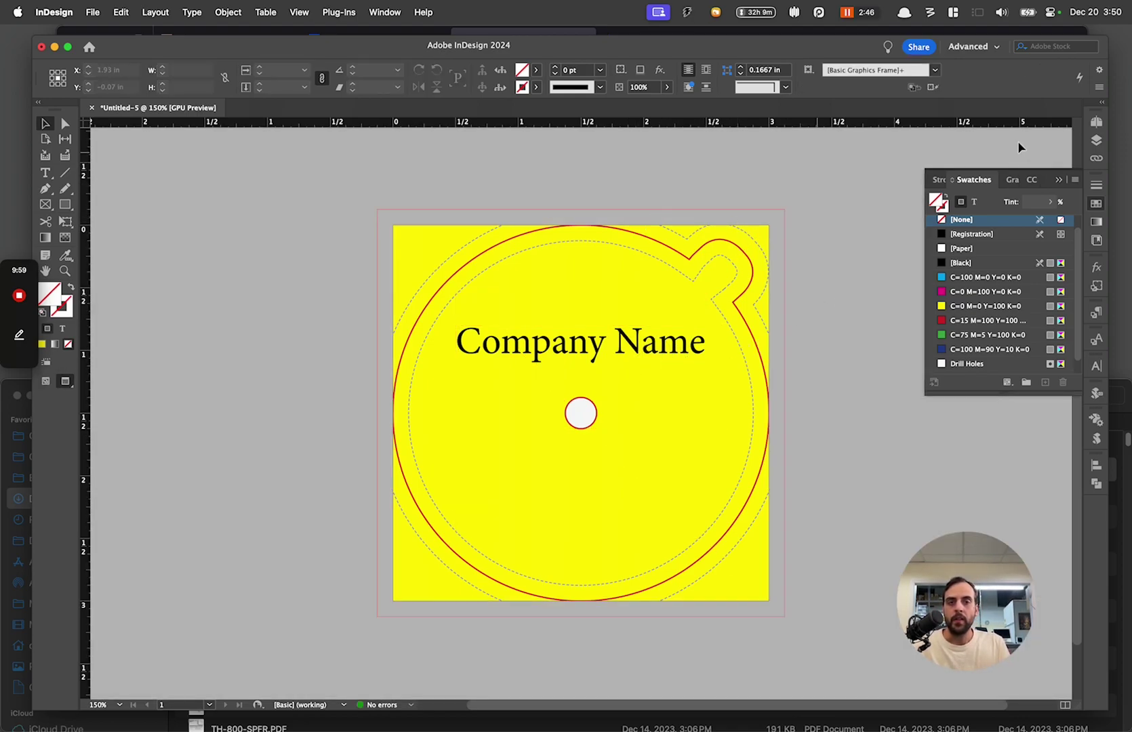
Toggle the visibility of the Art and Template layers to compare them, and leave the Template layer hidden.
left_click(1096, 140)
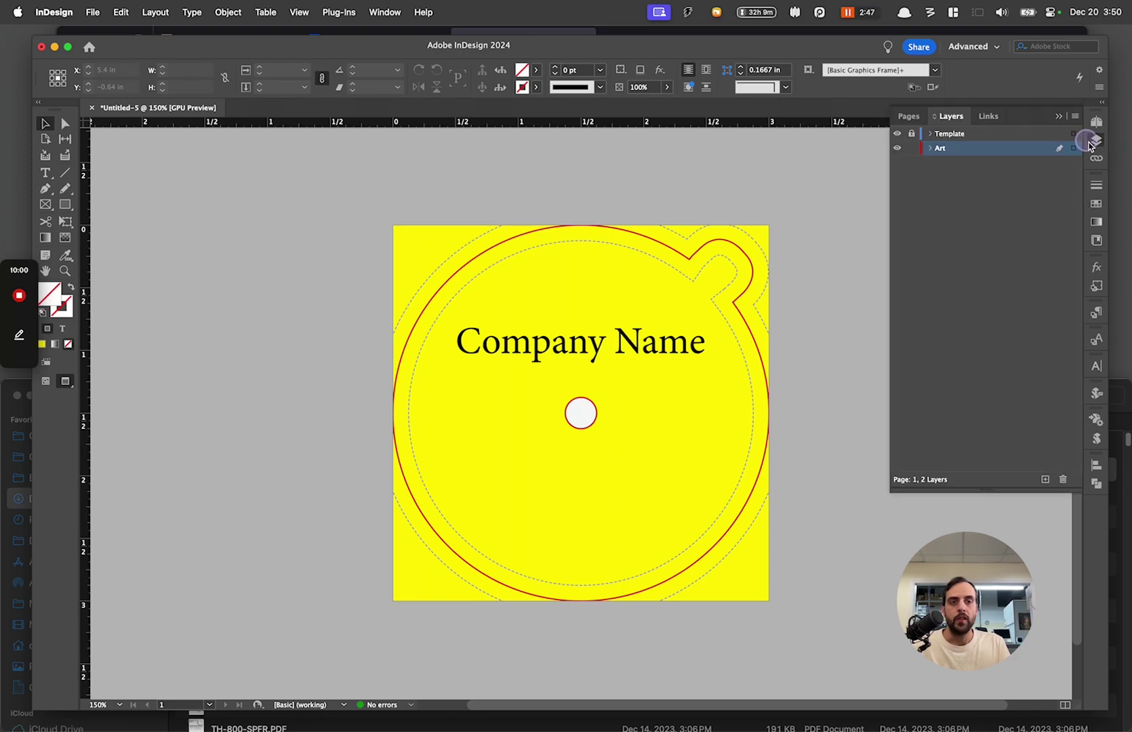
left_click(897, 149)
left_click(897, 149)
left_click(898, 148)
left_click(897, 148)
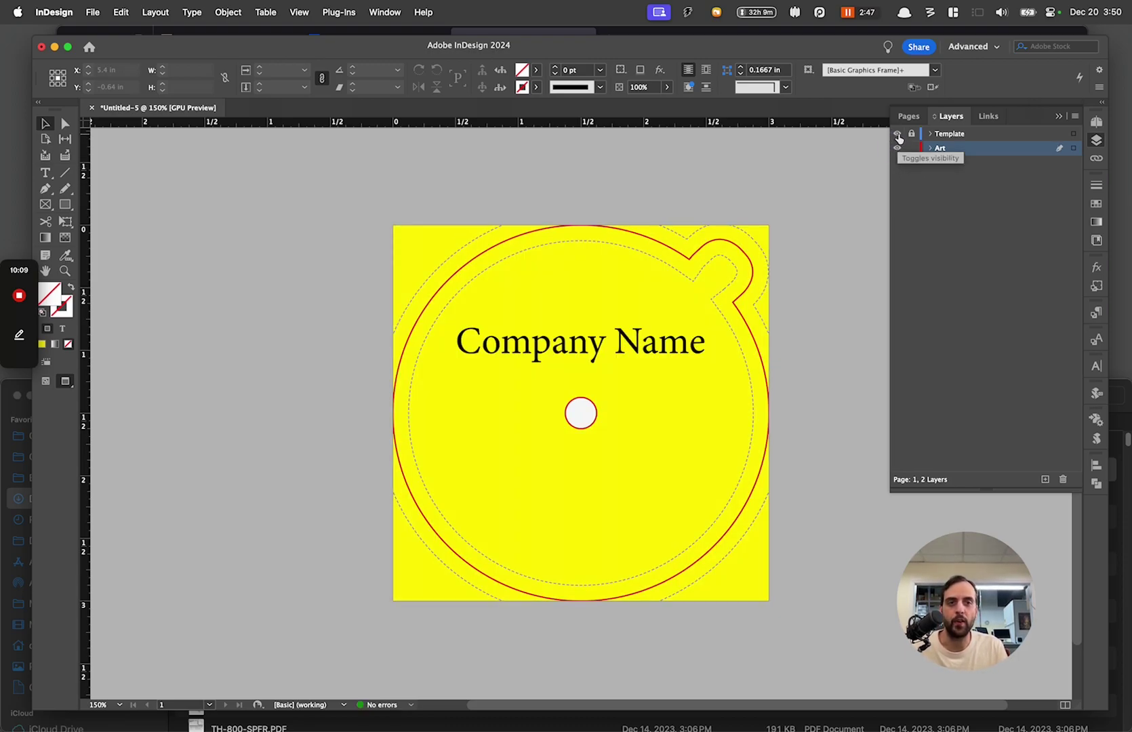
left_click(898, 135)
left_click(898, 135)
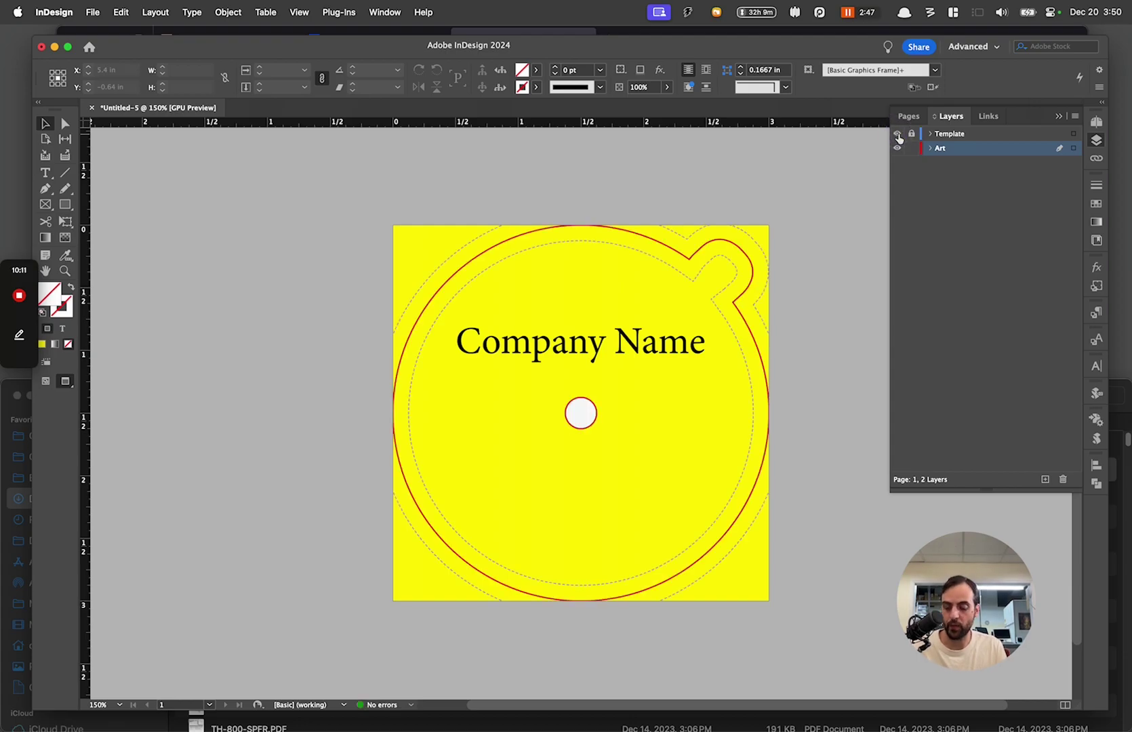
key("w")
left_click(898, 134)
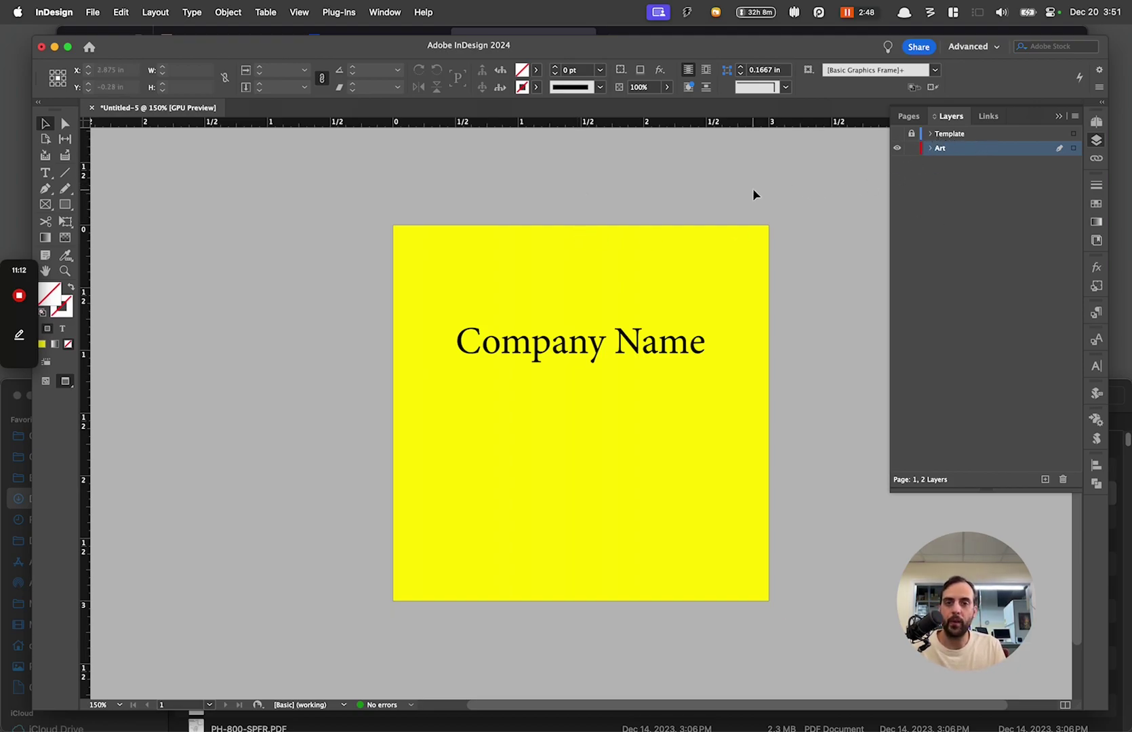
Save an export of the document as Untitled-5 in Downloads using the Adobe PDF (Print) format, opening its PDF export settings.
key("super+e")
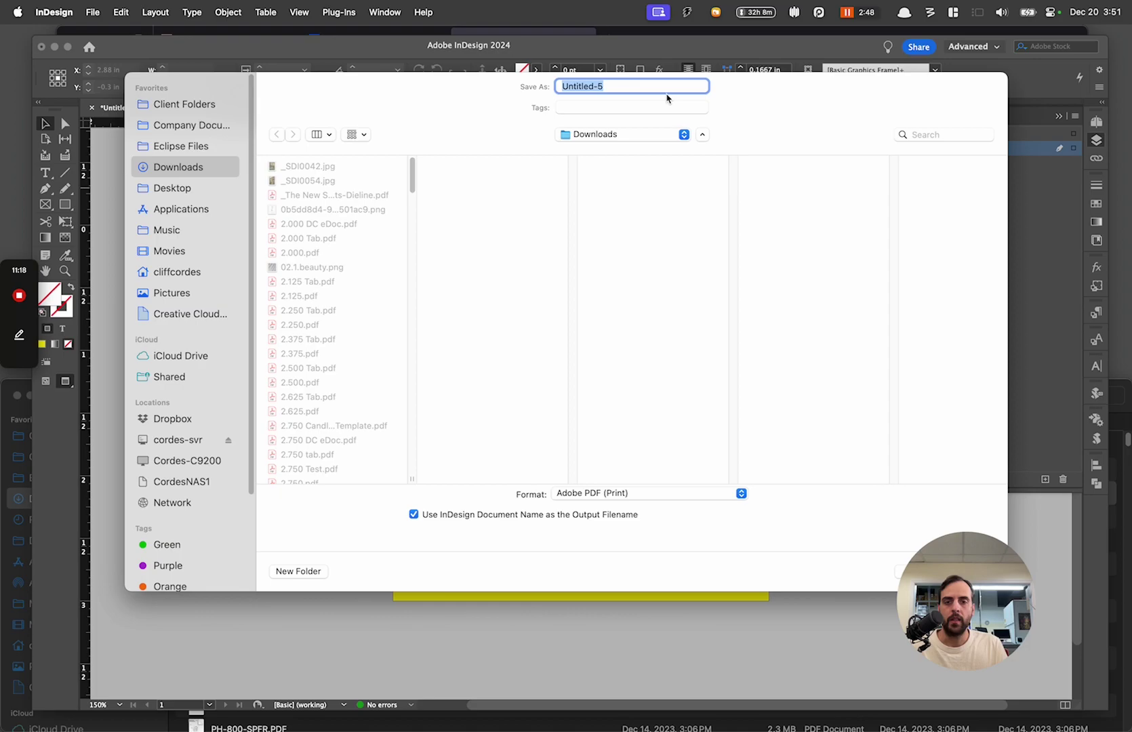
key("Return")
left_click_drag(641, 162, 654, 178)
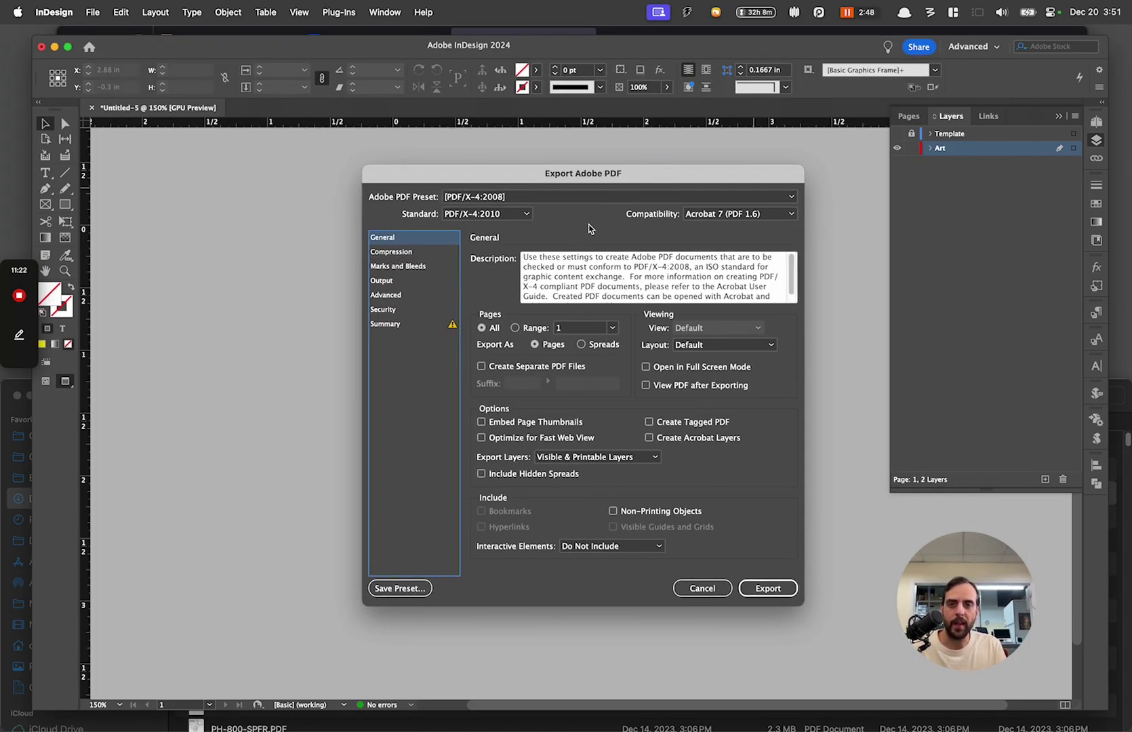
Review the compression and output settings, enable Use Document Bleed Settings, and export the PDF based on the PDF/X-4:2008 preset.
left_click(416, 251)
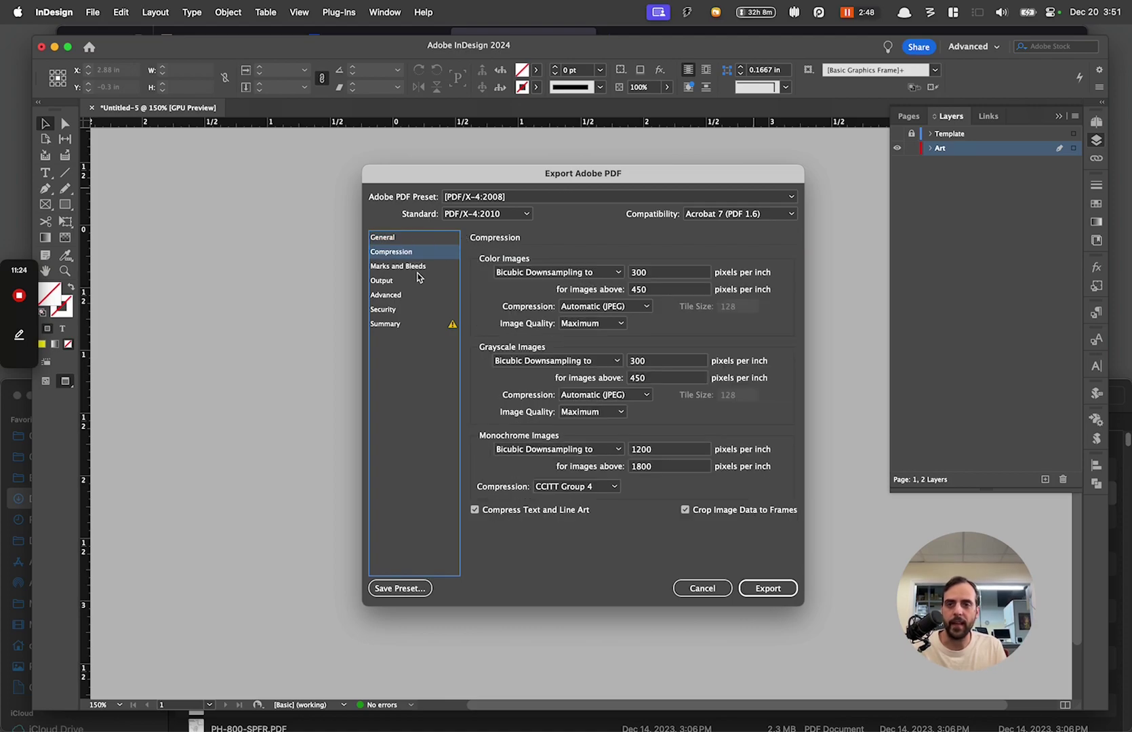
left_click(417, 270)
left_click(426, 281)
left_click(425, 265)
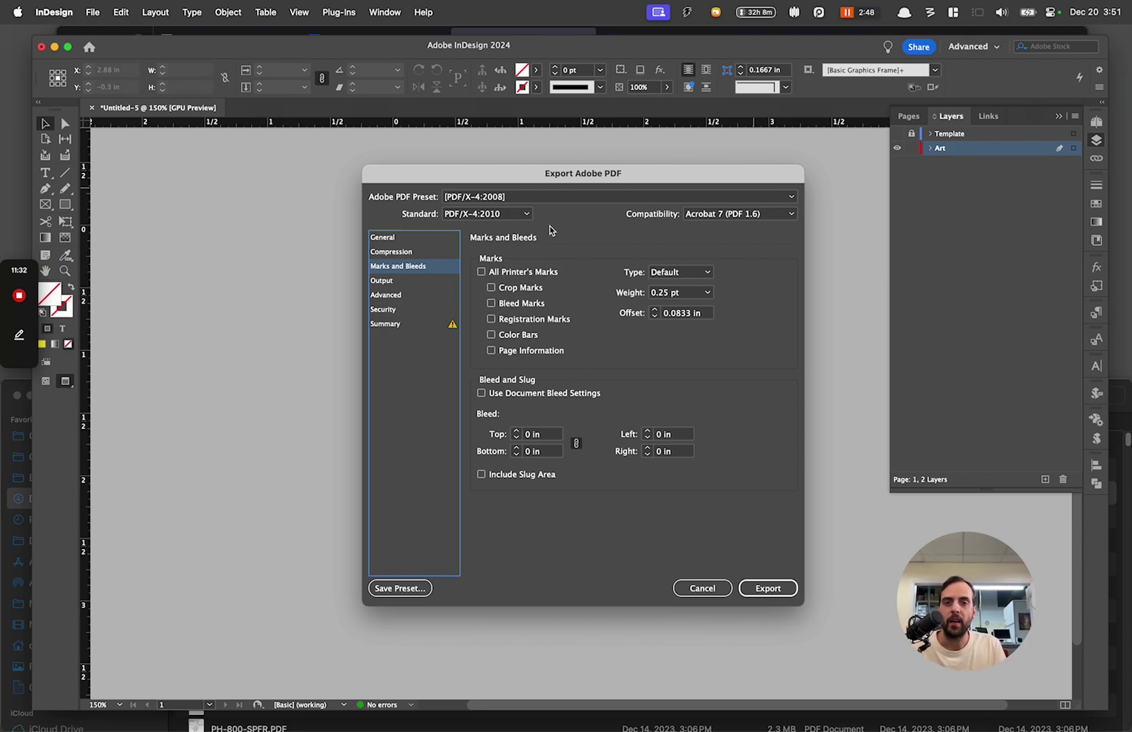
left_click(523, 397)
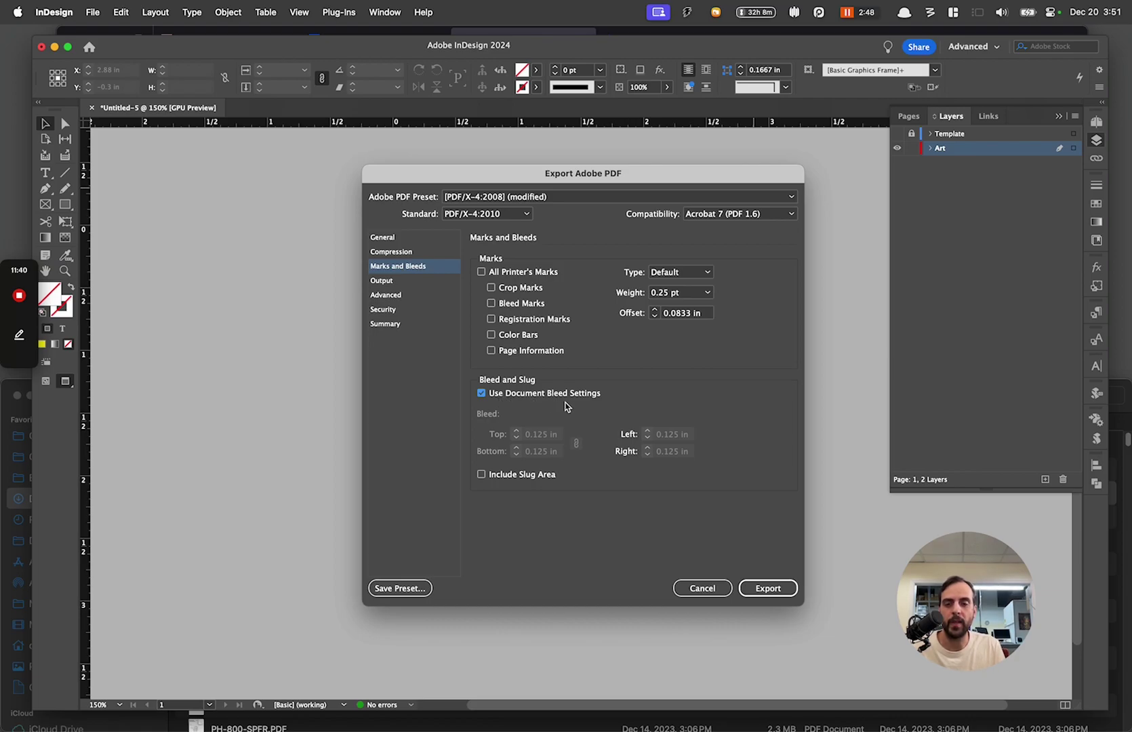
left_click_drag(625, 183, 629, 211)
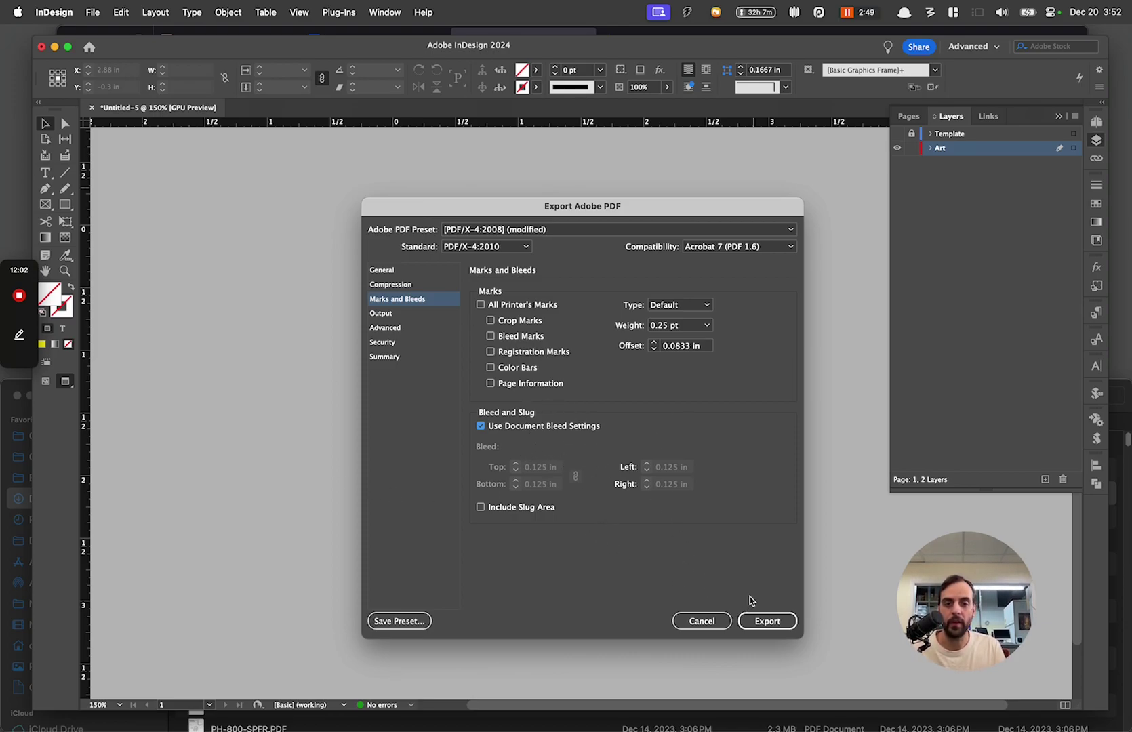
left_click(780, 628)
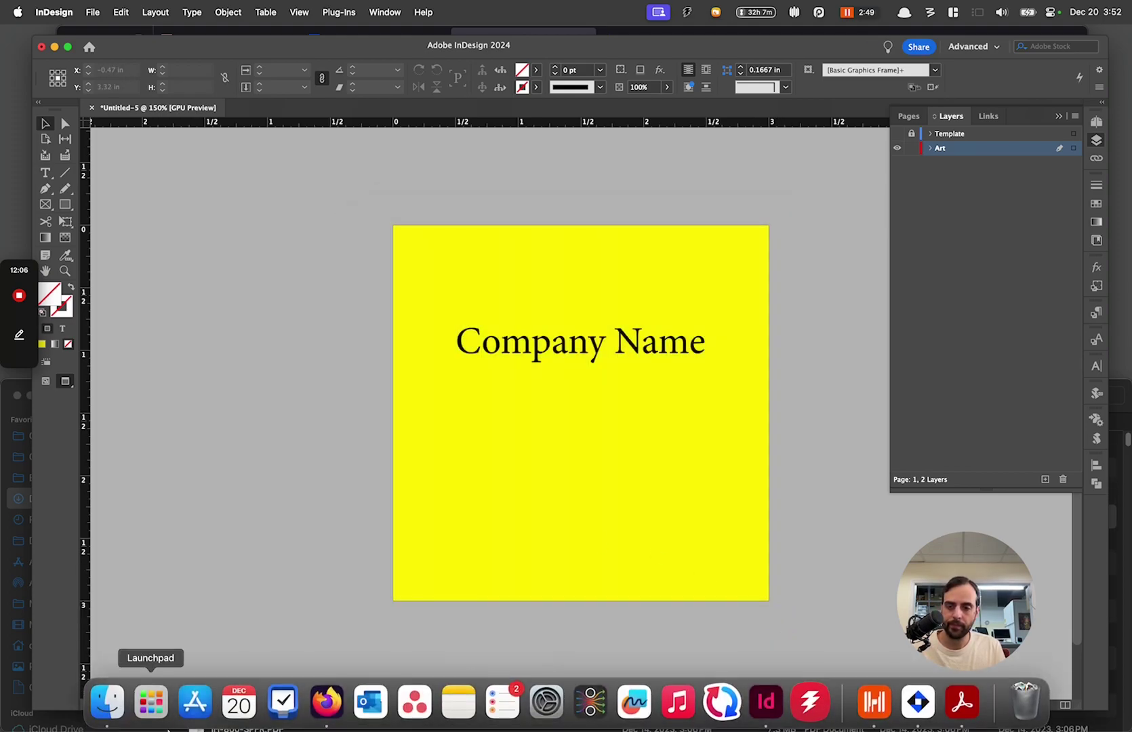
Switch to Firefox, close both DC-3.000-Circle-with-Tab template tabs, and return to the Candle Dust Cover Templates page.
left_click(327, 705)
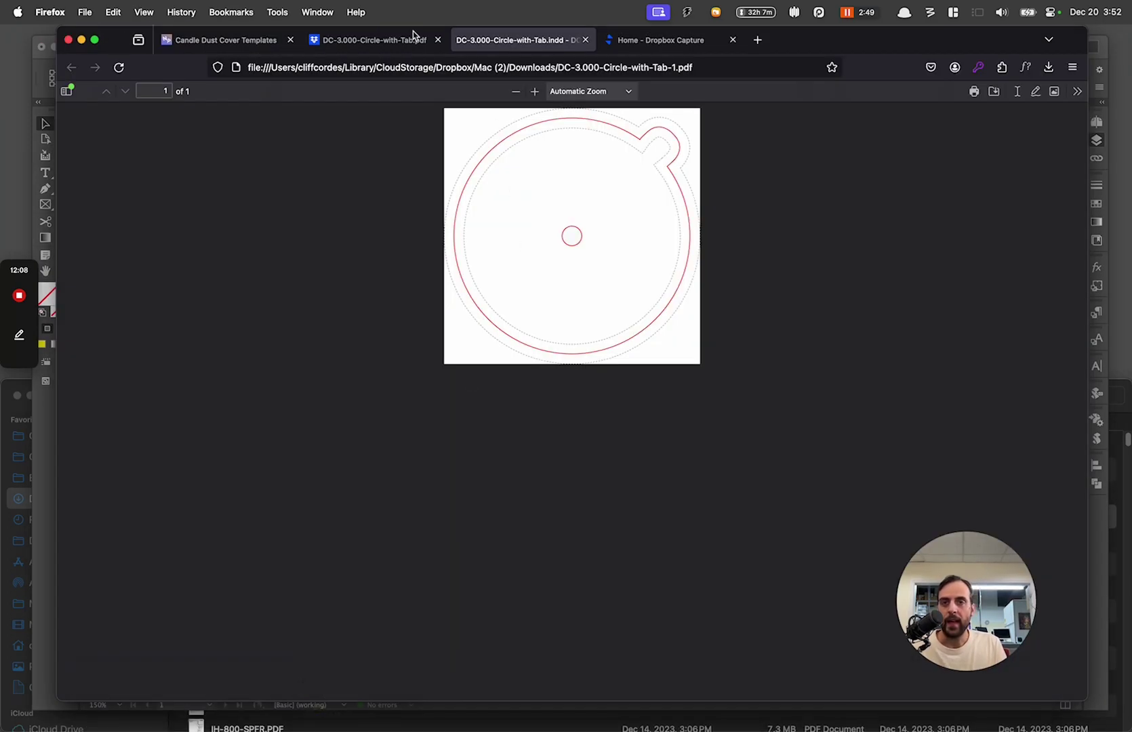
left_click(586, 40)
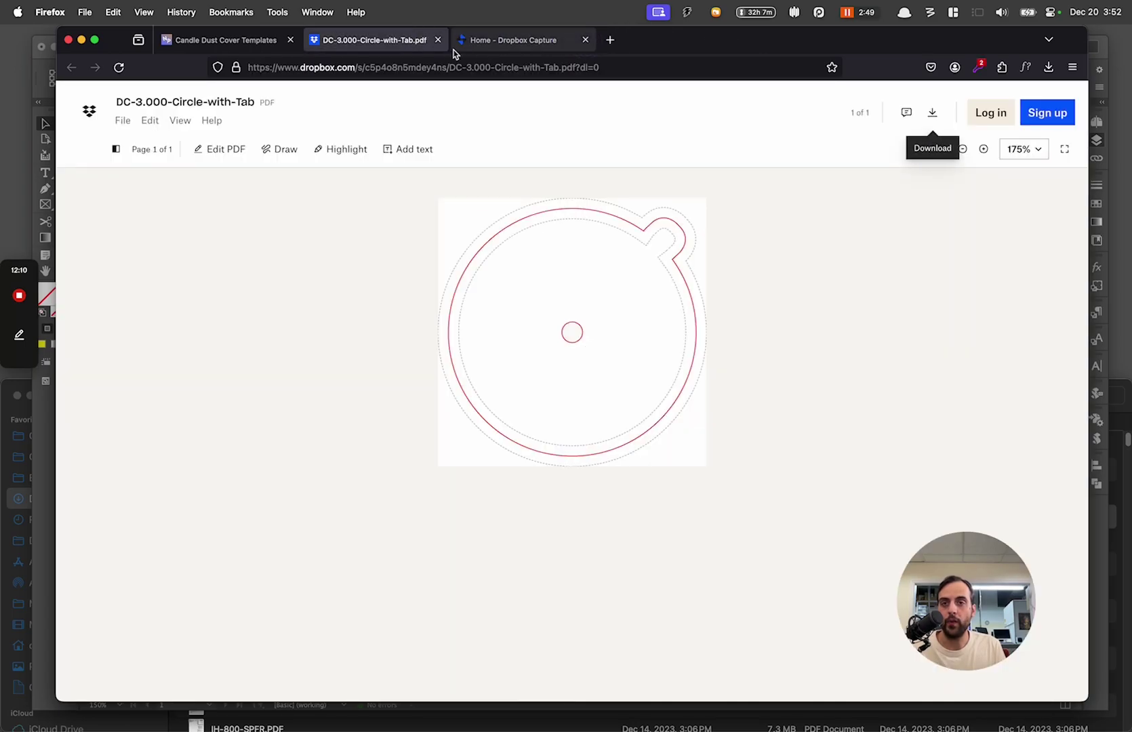
left_click(438, 40)
left_click(238, 39)
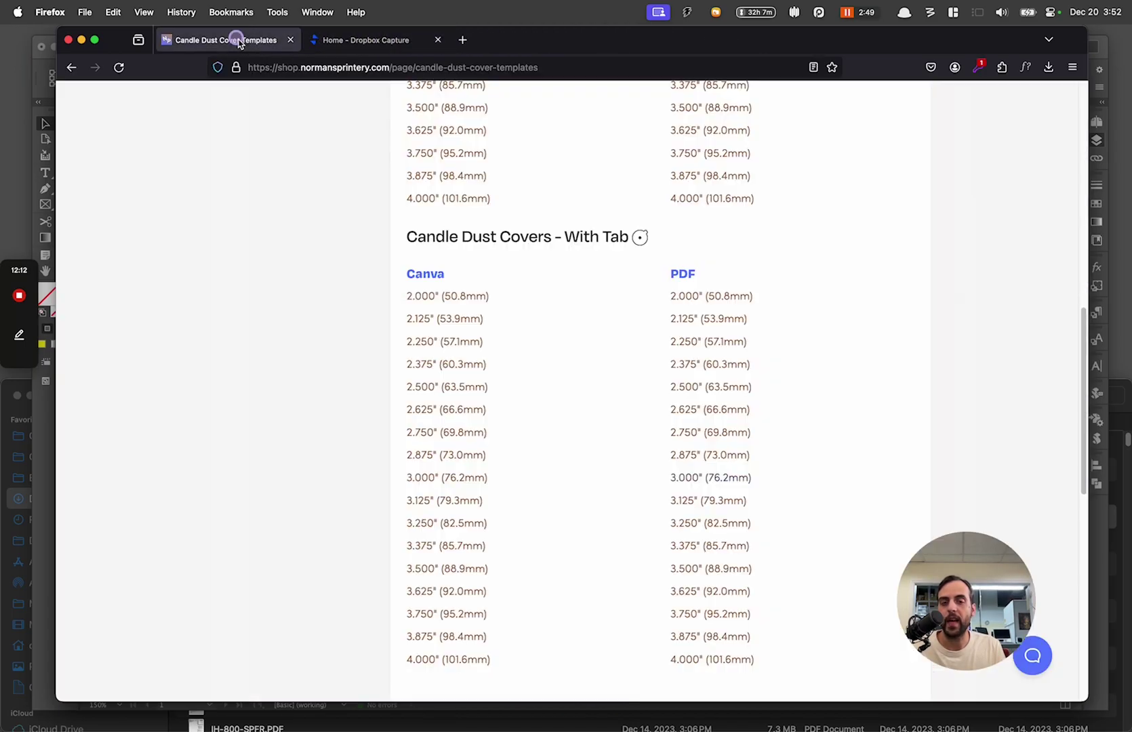
Go to the Norman's Printery shop home page and open the Candle Dust Covers category.
scroll(536, 374, "up", 15)
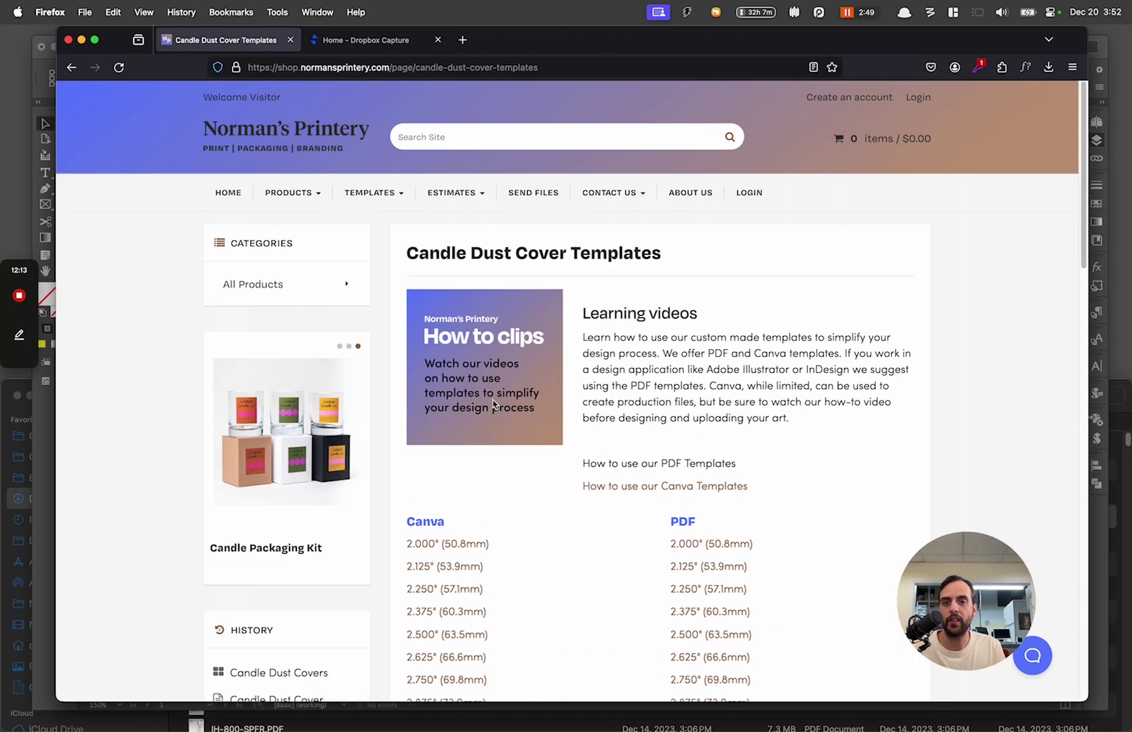
left_click(266, 131)
mouse_move(349, 206)
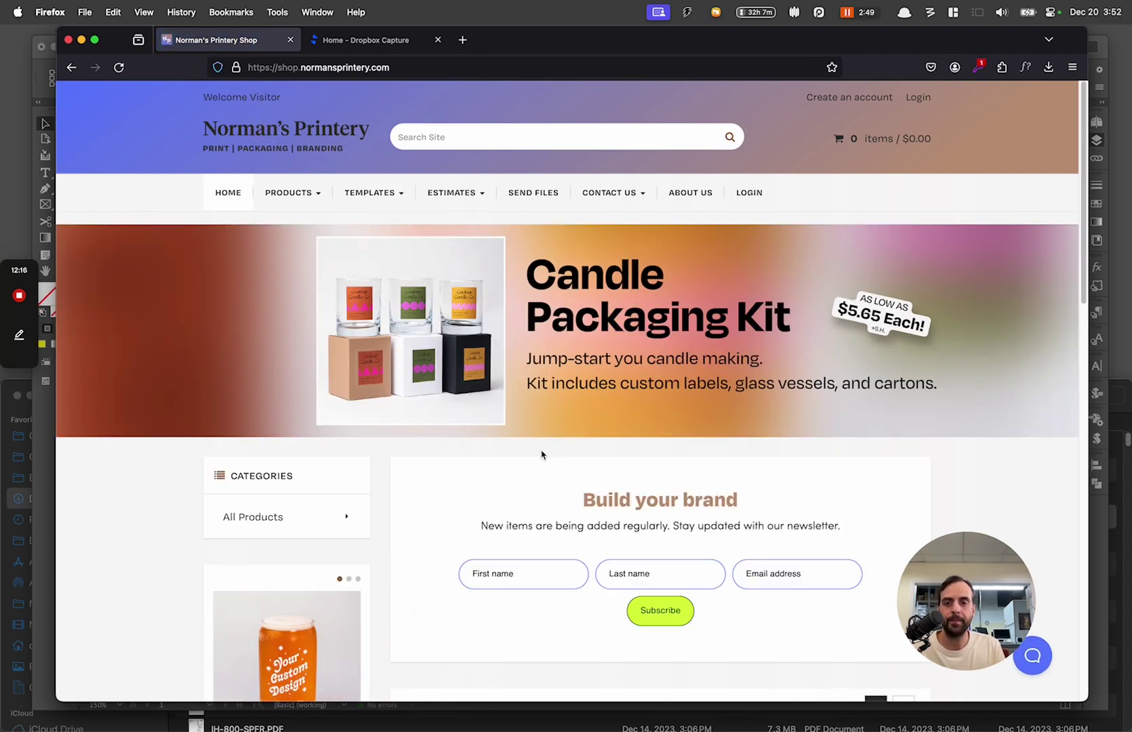
scroll(610, 542, "down", 6)
left_click(505, 407)
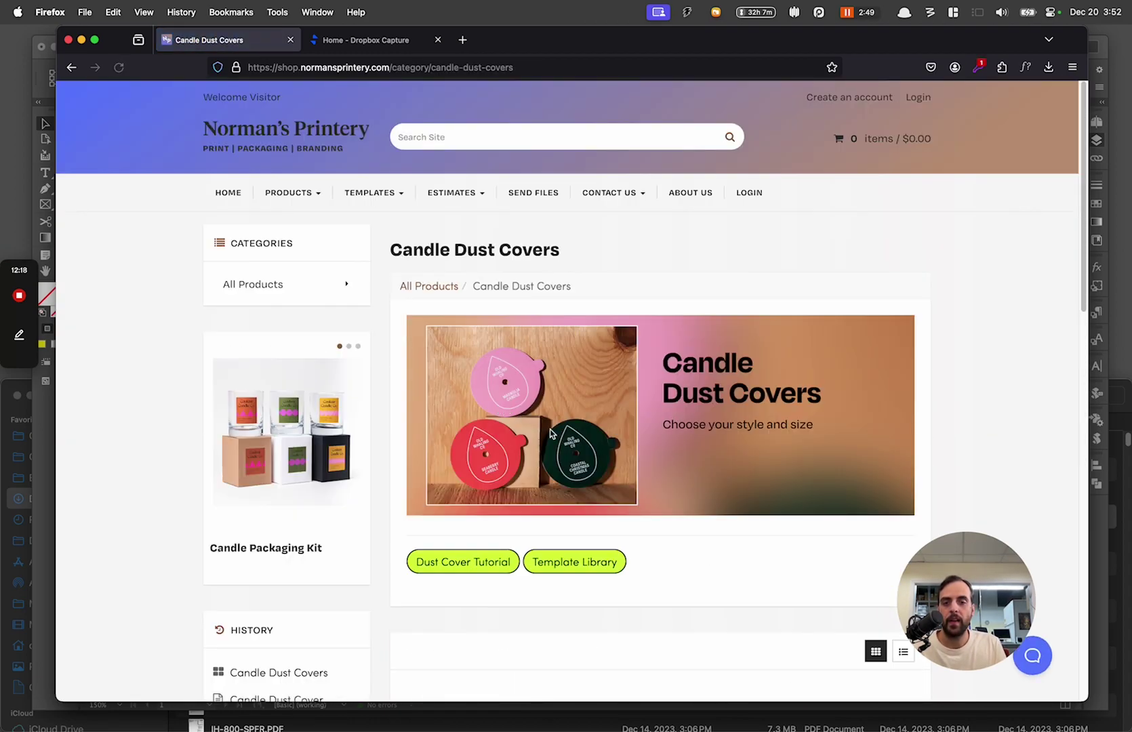
Open the Candle Dust Cover with Tab category for standard wicks.
scroll(555, 461, "down", 5)
left_click(668, 371)
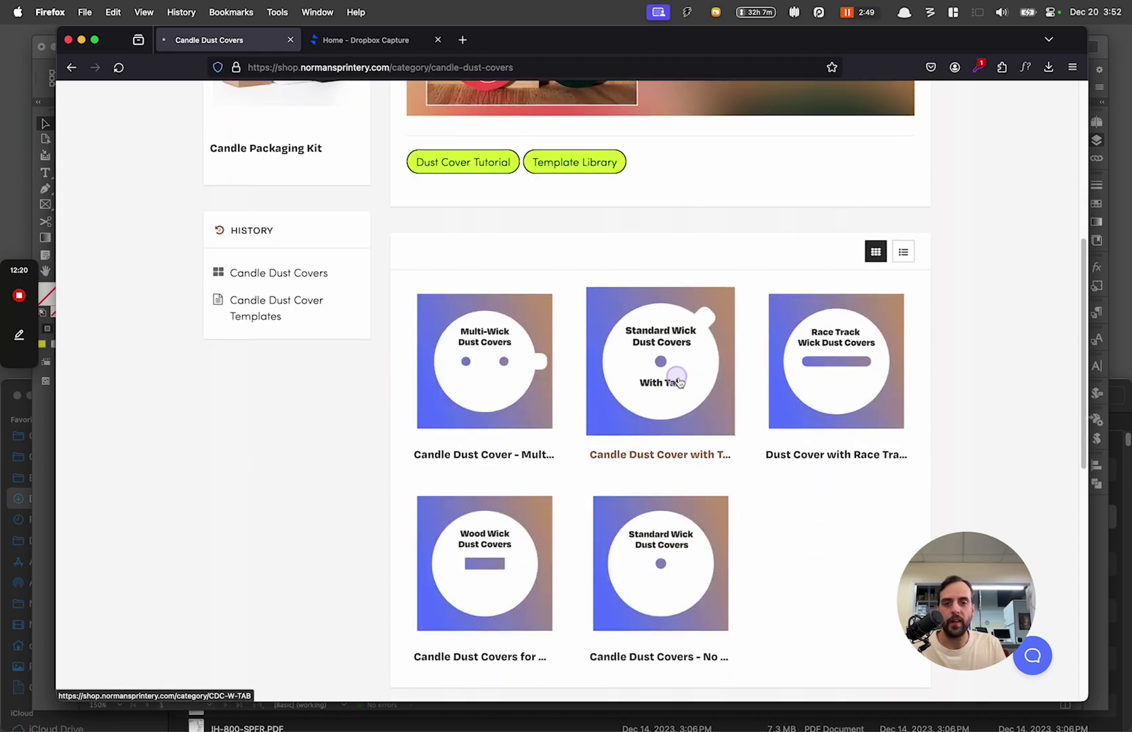
scroll(696, 436, "down", 1)
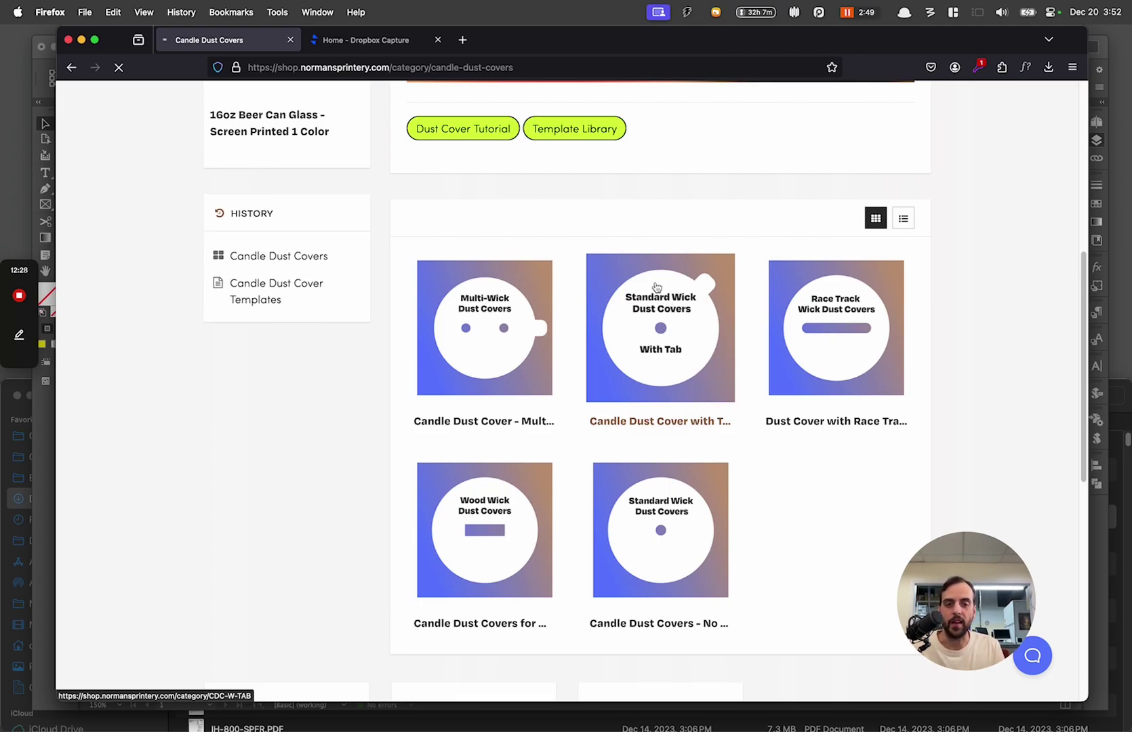
left_click(705, 298)
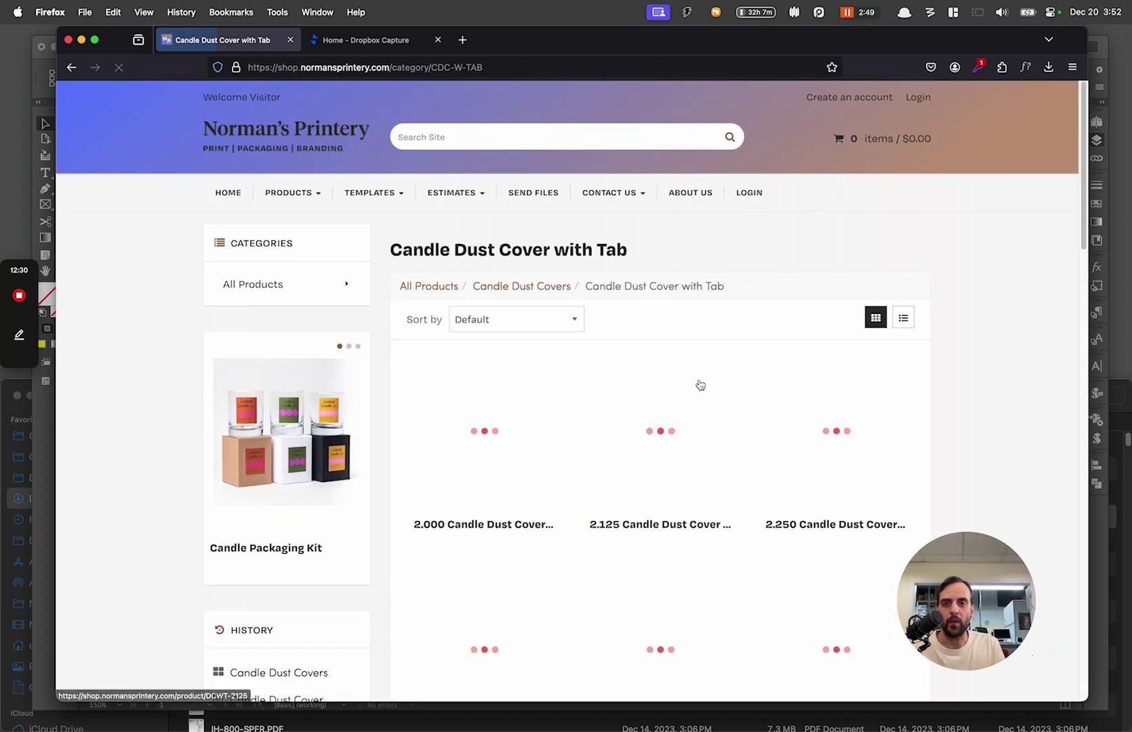
Find the 3.000" (76.2mm) size among the tabbed dust covers and open its product page.
scroll(673, 445, "down", 5)
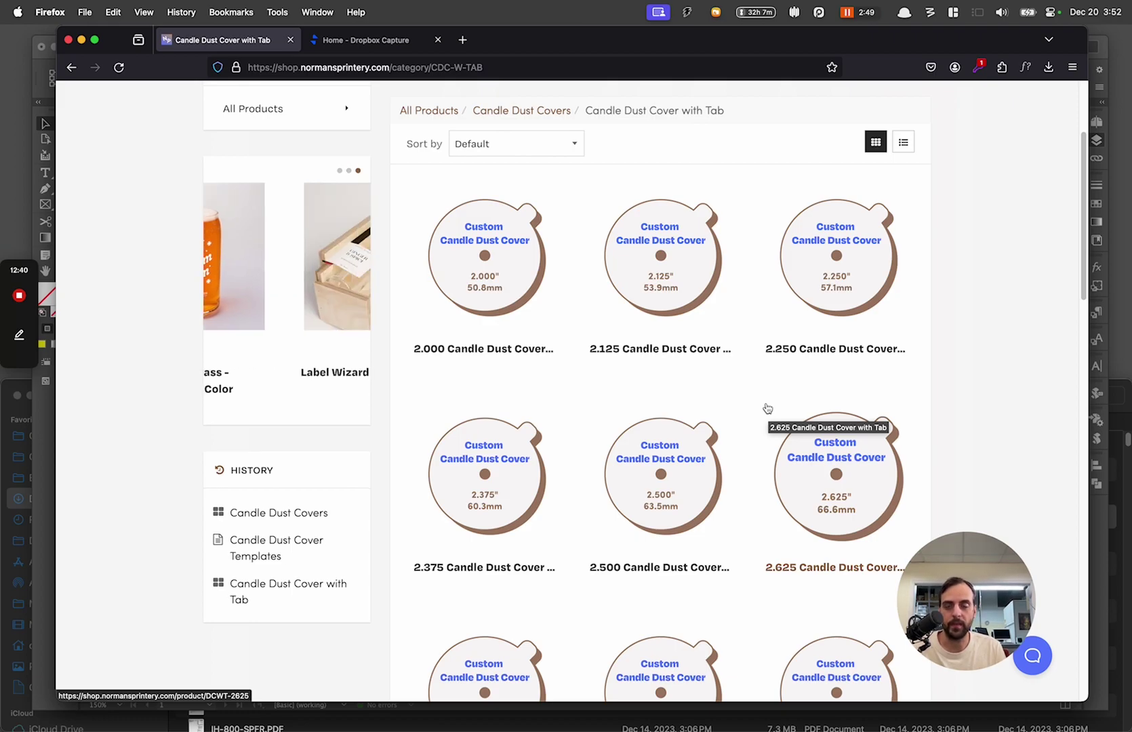
scroll(767, 409, "down", 3)
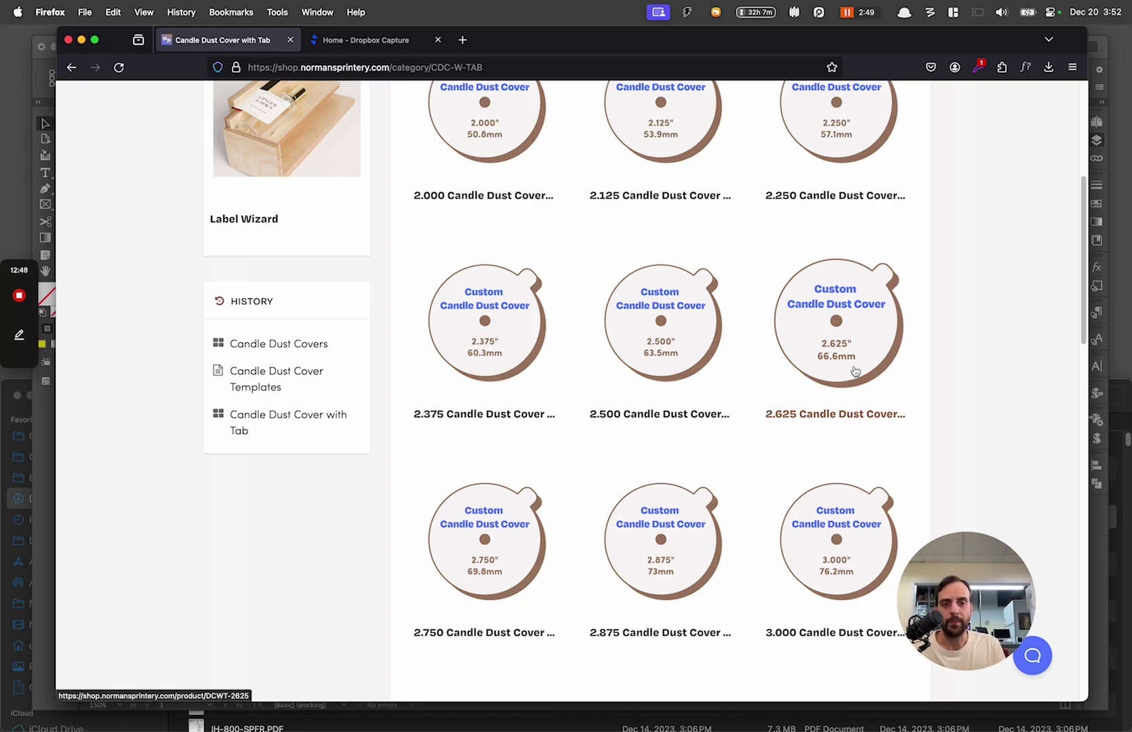
scroll(854, 372, "down", 3)
left_click(863, 439)
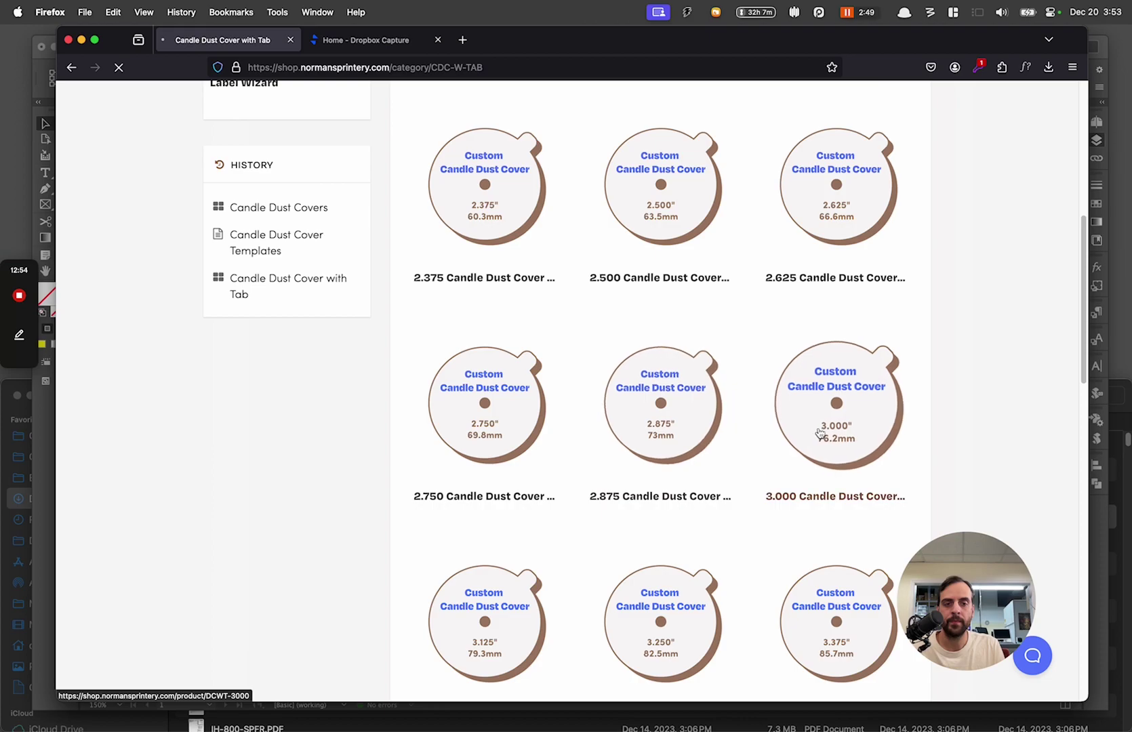
Examine the quantity and paper choices, price, job name and instruction fields of the 3.000 Candle Dust Cover with Tab.
scroll(825, 431, "down", 1)
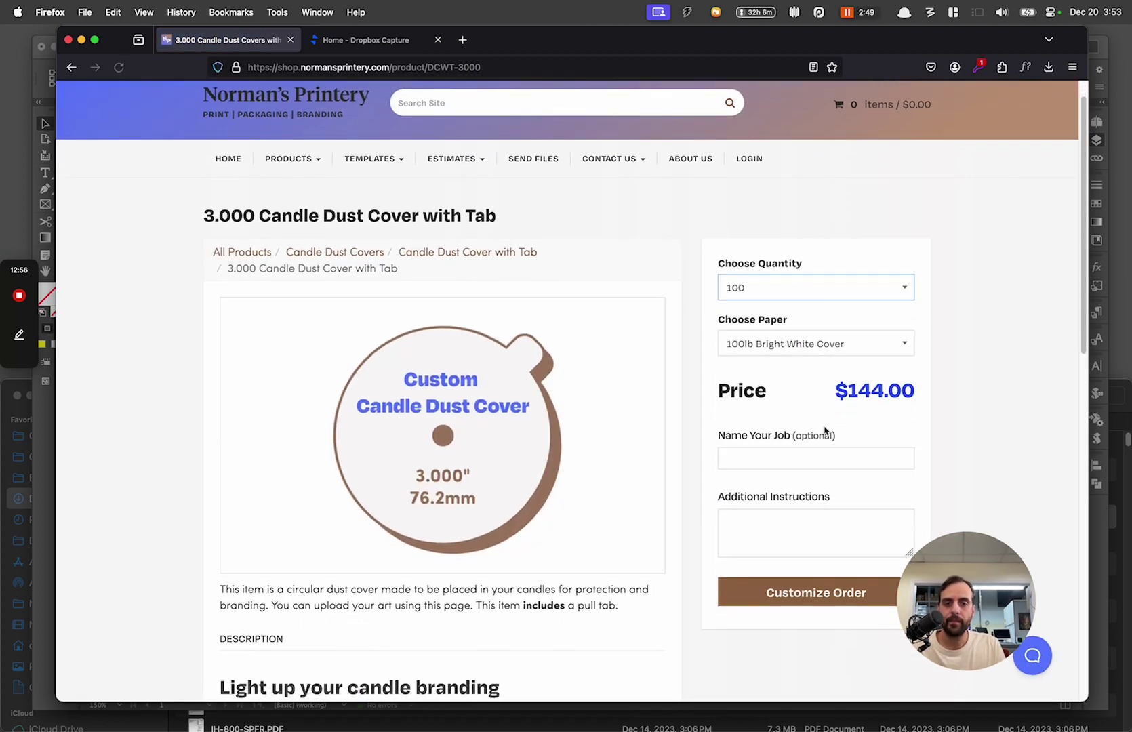
left_click(830, 285)
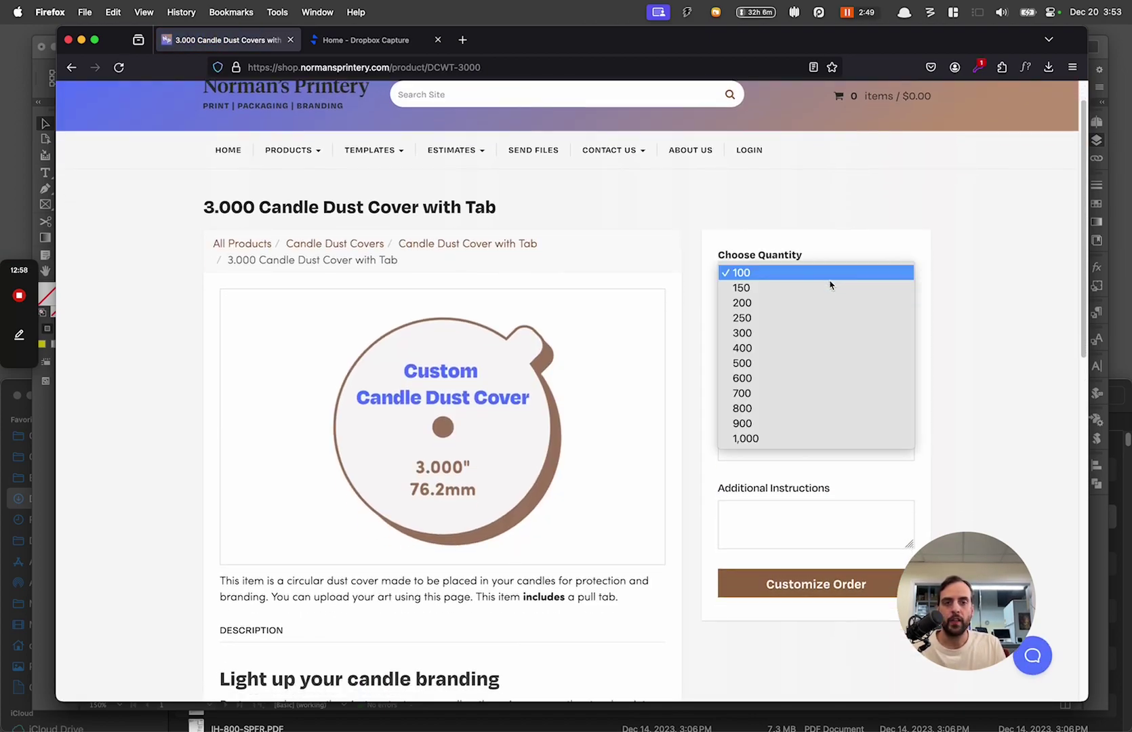
left_click(878, 241)
left_click(843, 318)
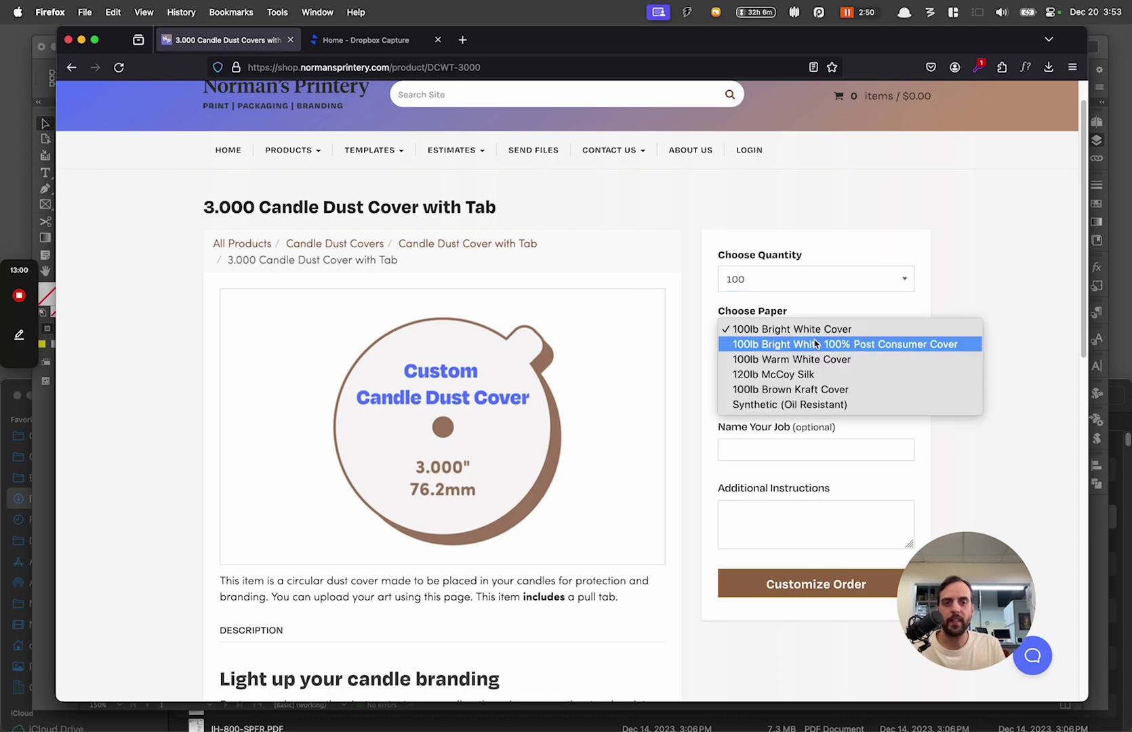
left_click(992, 467)
scroll(855, 404, "down", 1)
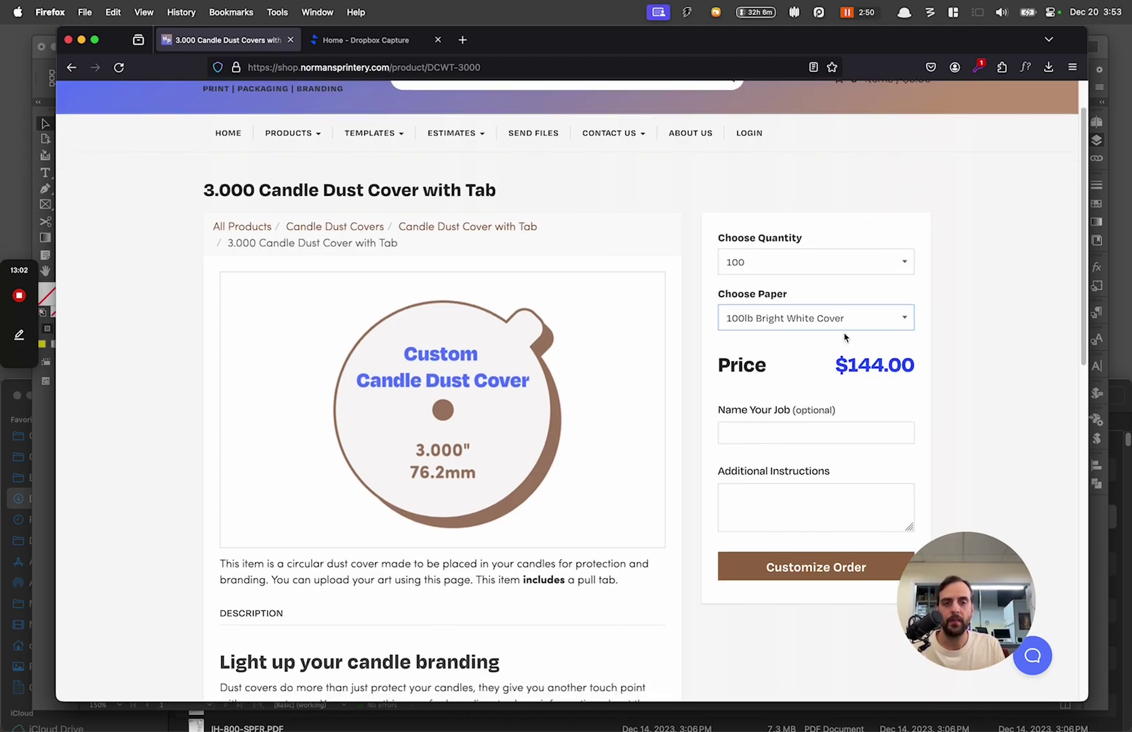
scroll(854, 329, "down", 3)
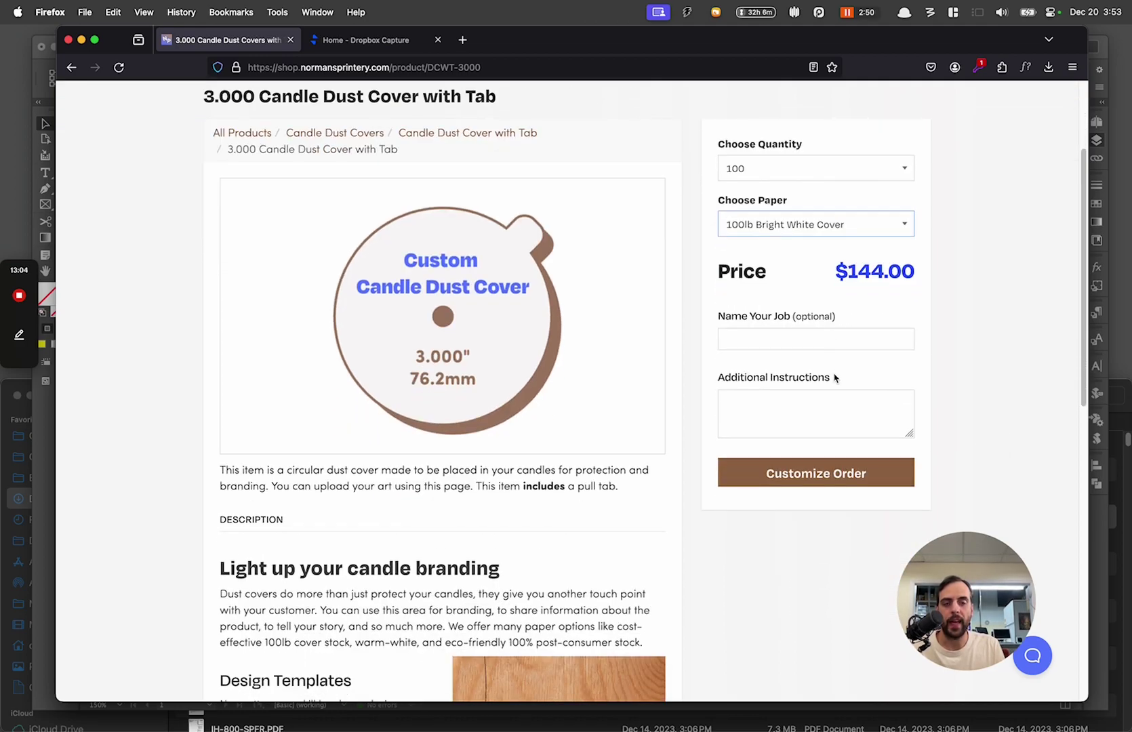
scroll(835, 377, "down", 1)
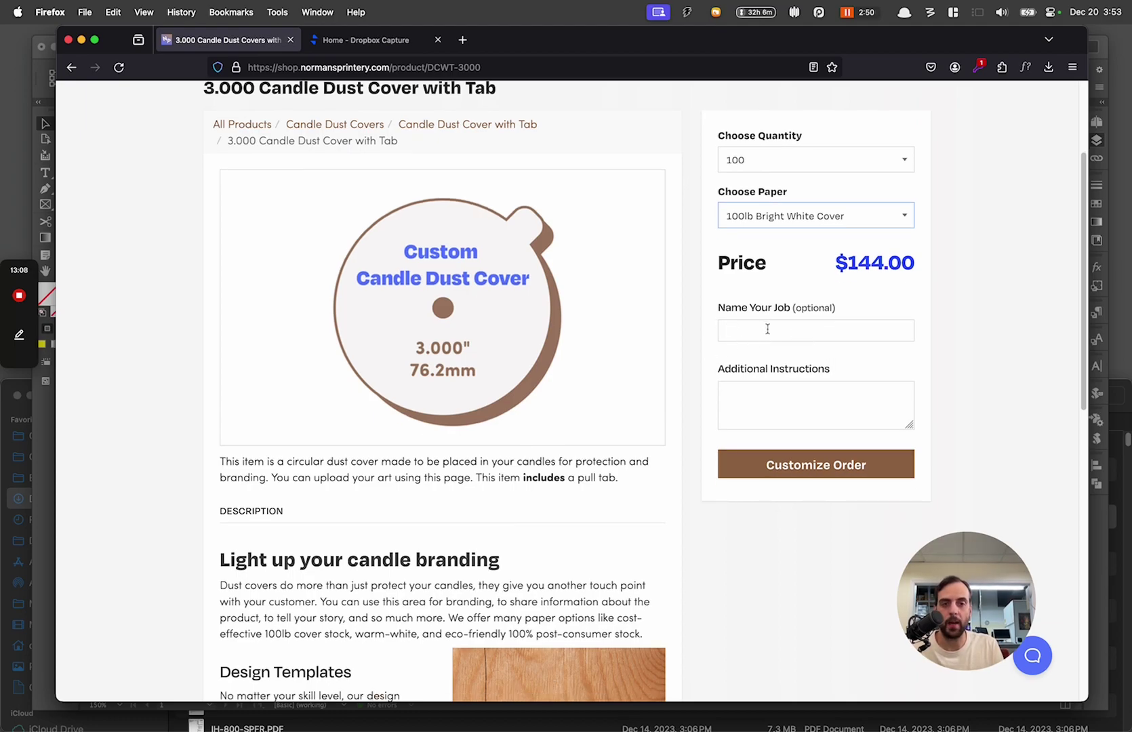
scroll(746, 542, "down", 2)
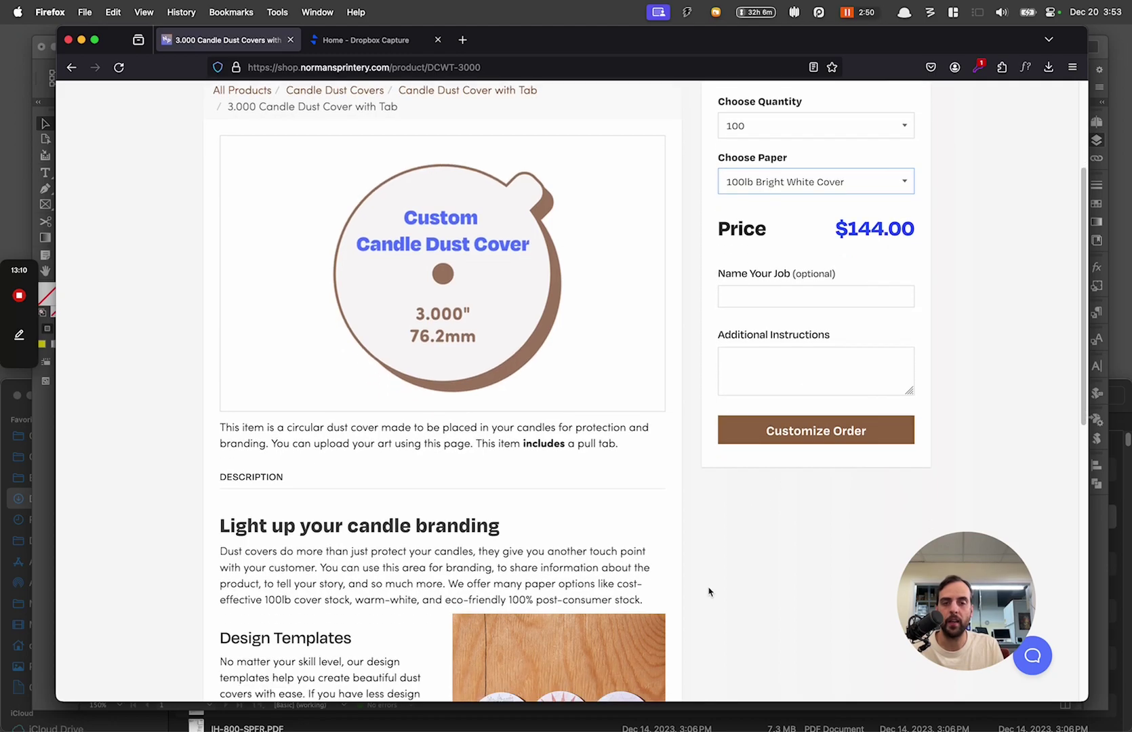
Start customizing the dust cover order and select the General art upload field in the online editor.
left_click(801, 436)
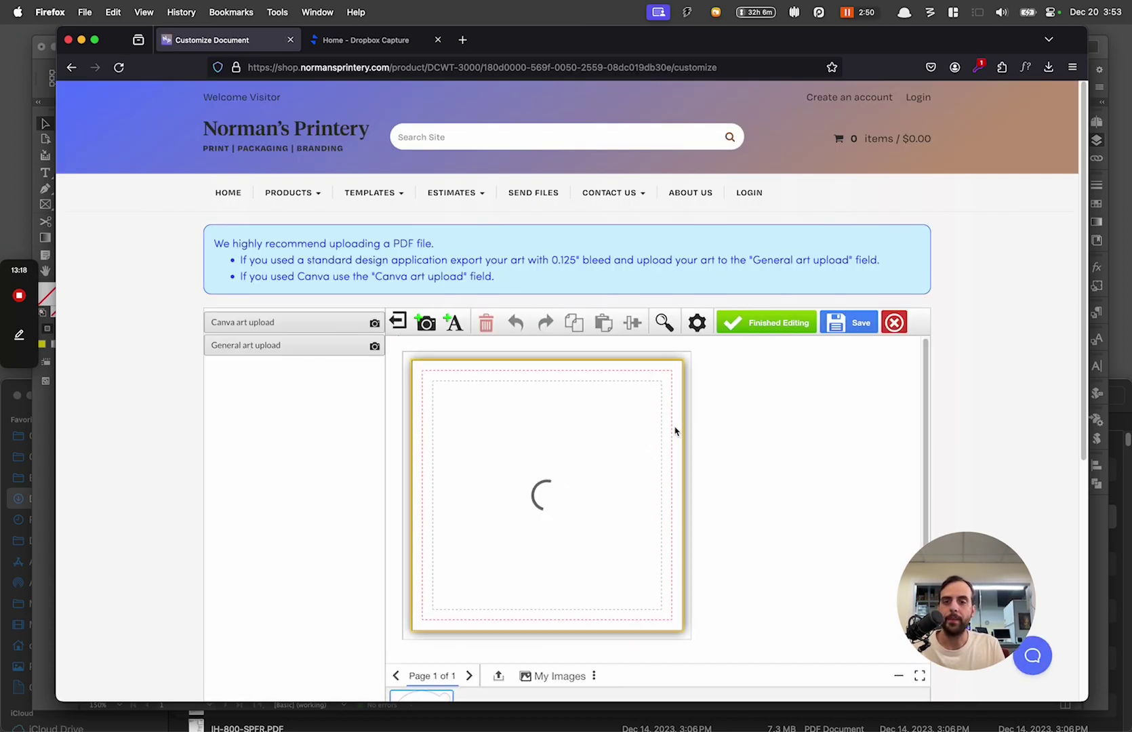
scroll(201, 414, "down", 1)
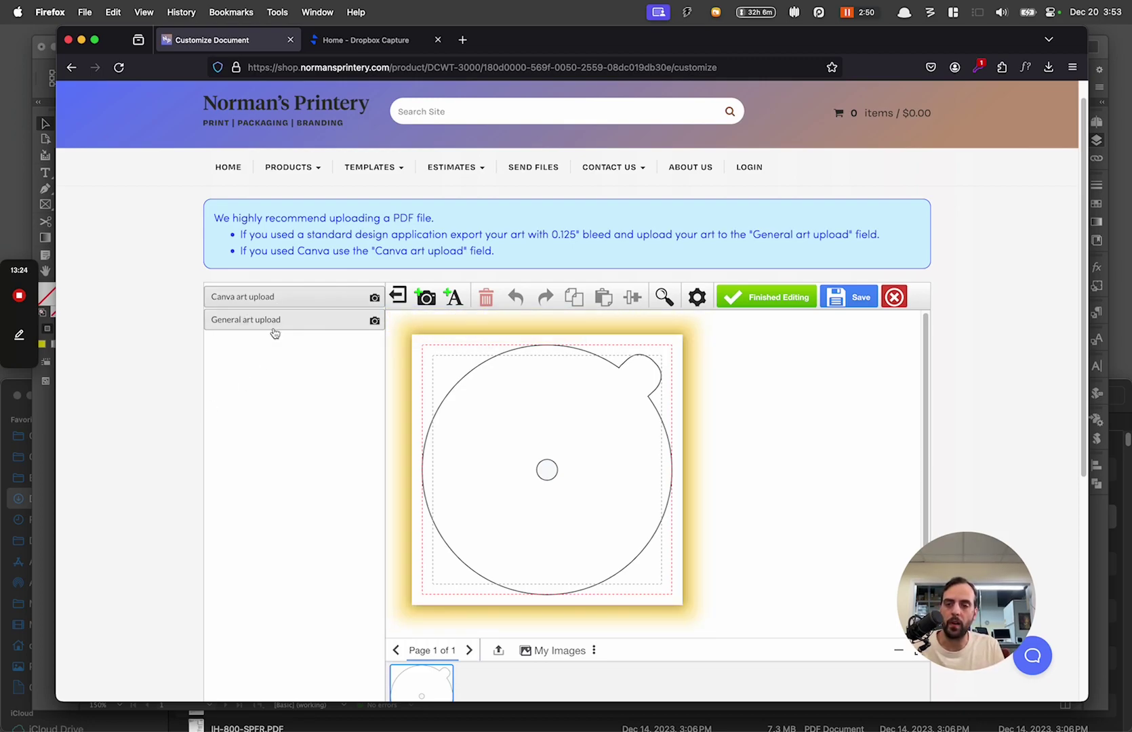
scroll(278, 329, "down", 1)
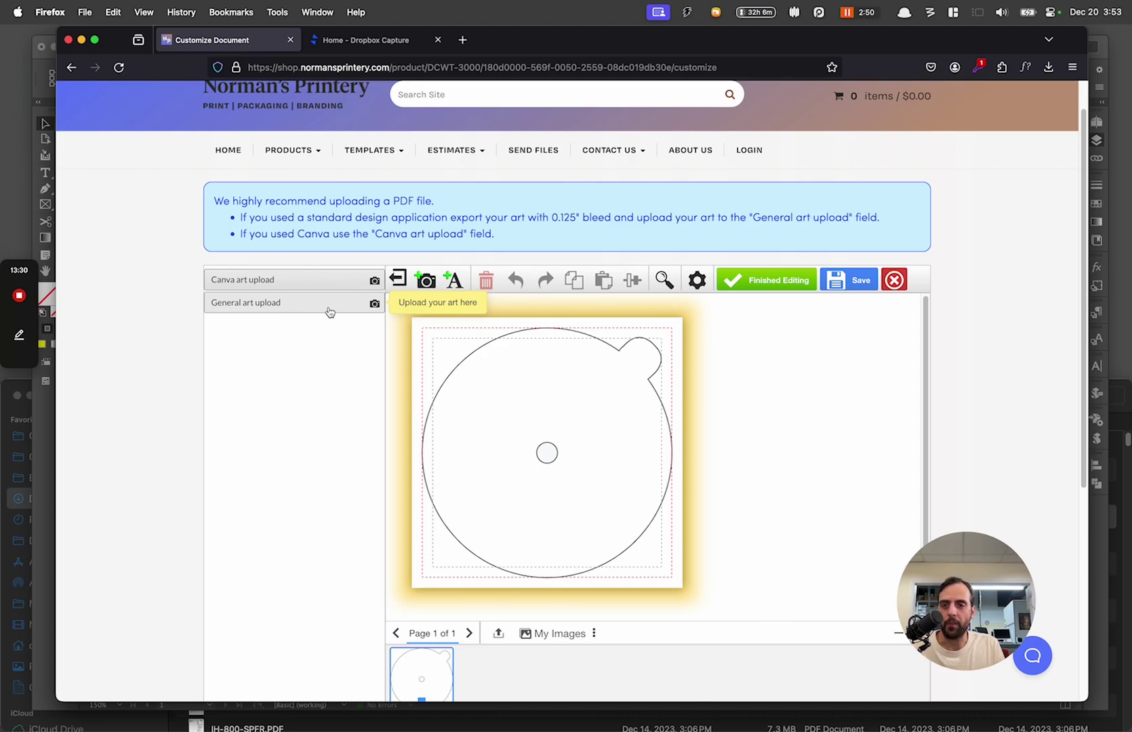
left_click(257, 303)
scroll(289, 290, "down", 3)
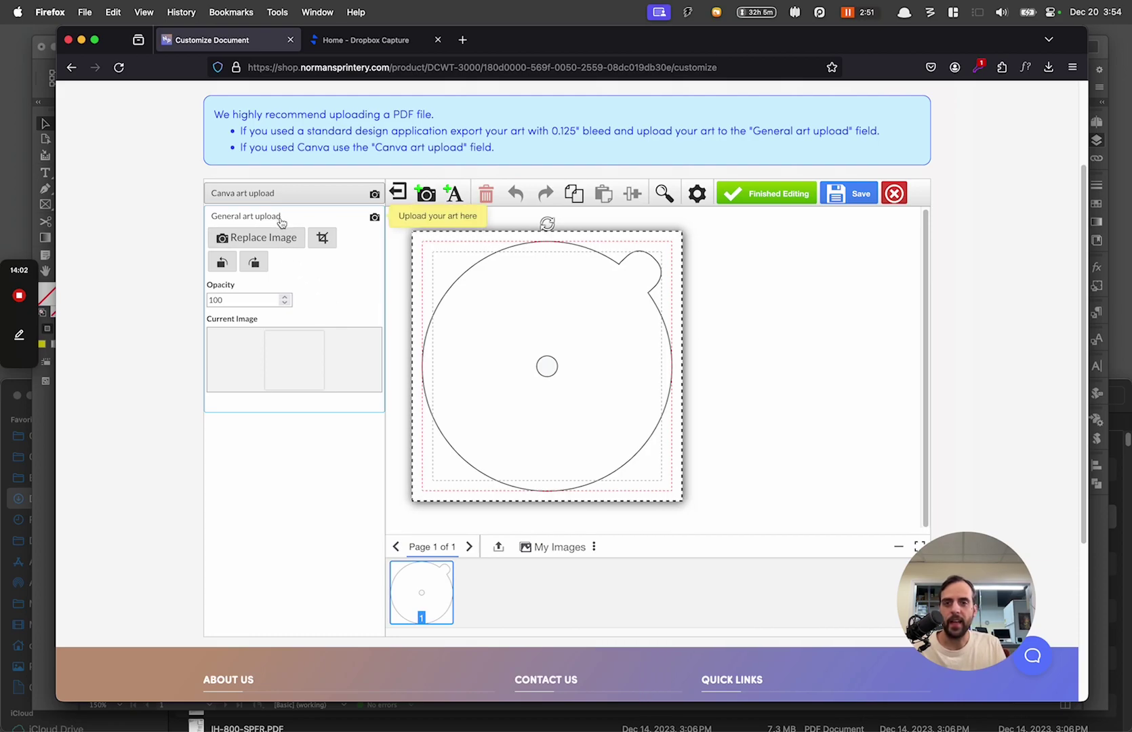
Upload Untitled-5.pdf from the Downloads folder in Finder as the general art, and finish cropping with the whole image kept.
left_click(255, 243)
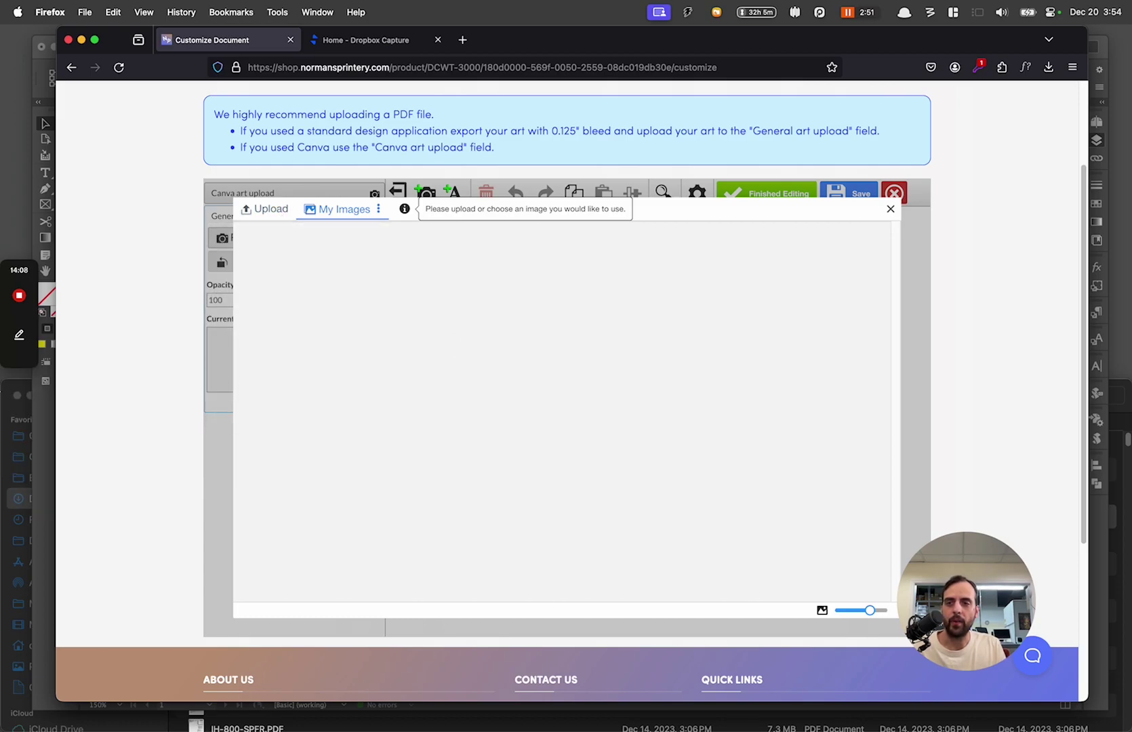
left_click(17, 390)
left_click(278, 446)
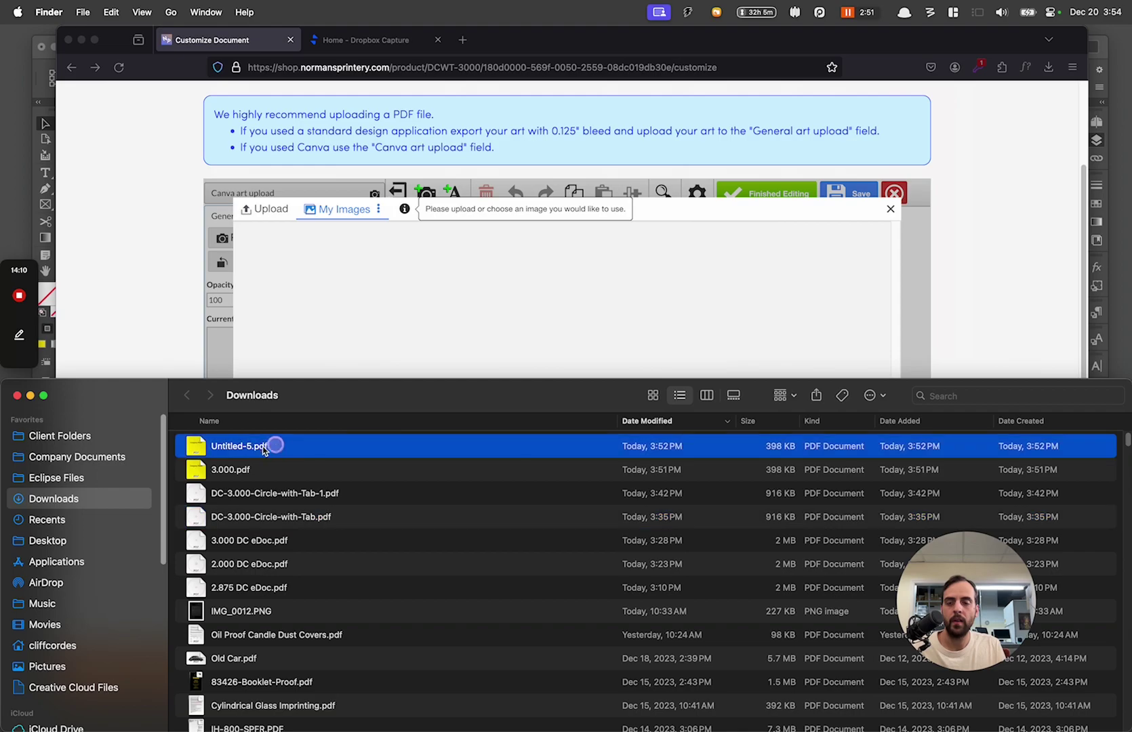
left_click_drag(198, 446, 326, 296)
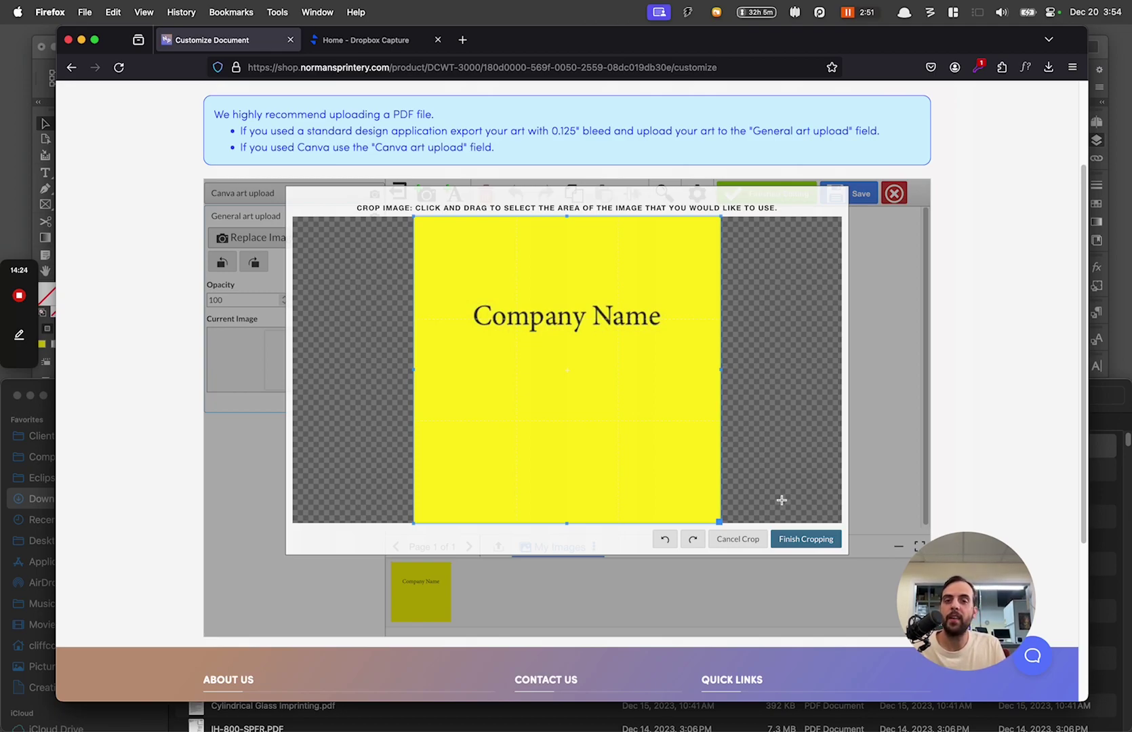
left_click(806, 539)
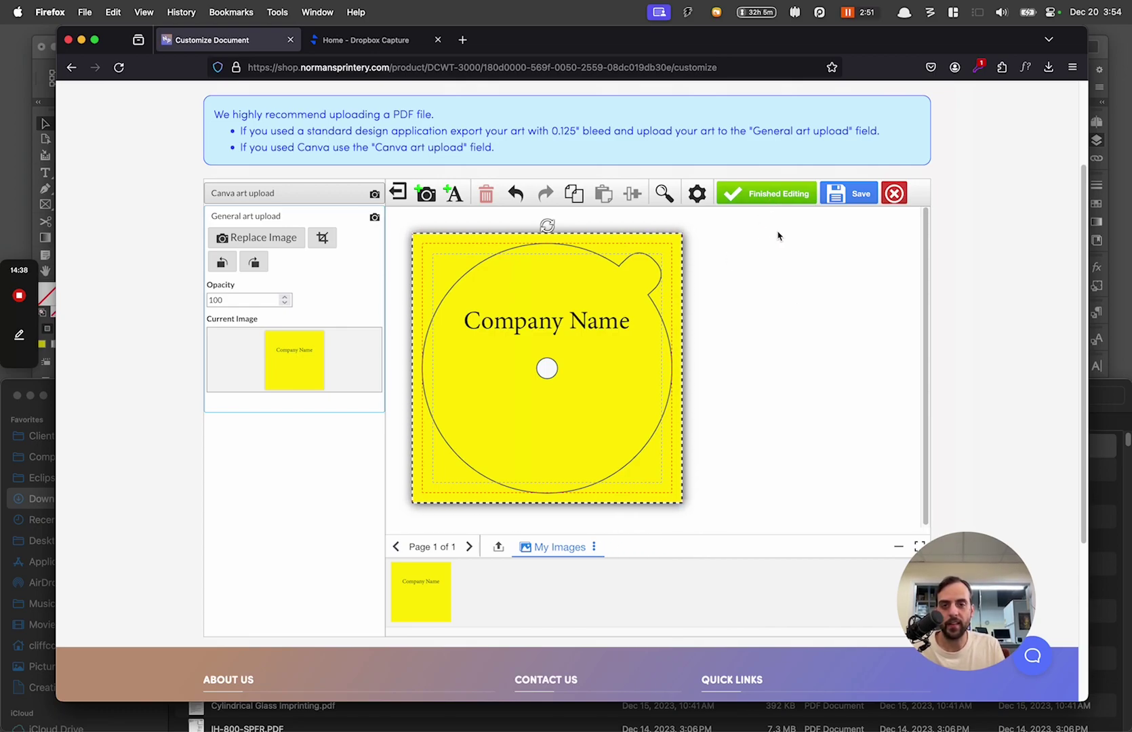
Finish editing the dust cover, accept the proof approval conditions, and continue to the shopping cart.
left_click(786, 196)
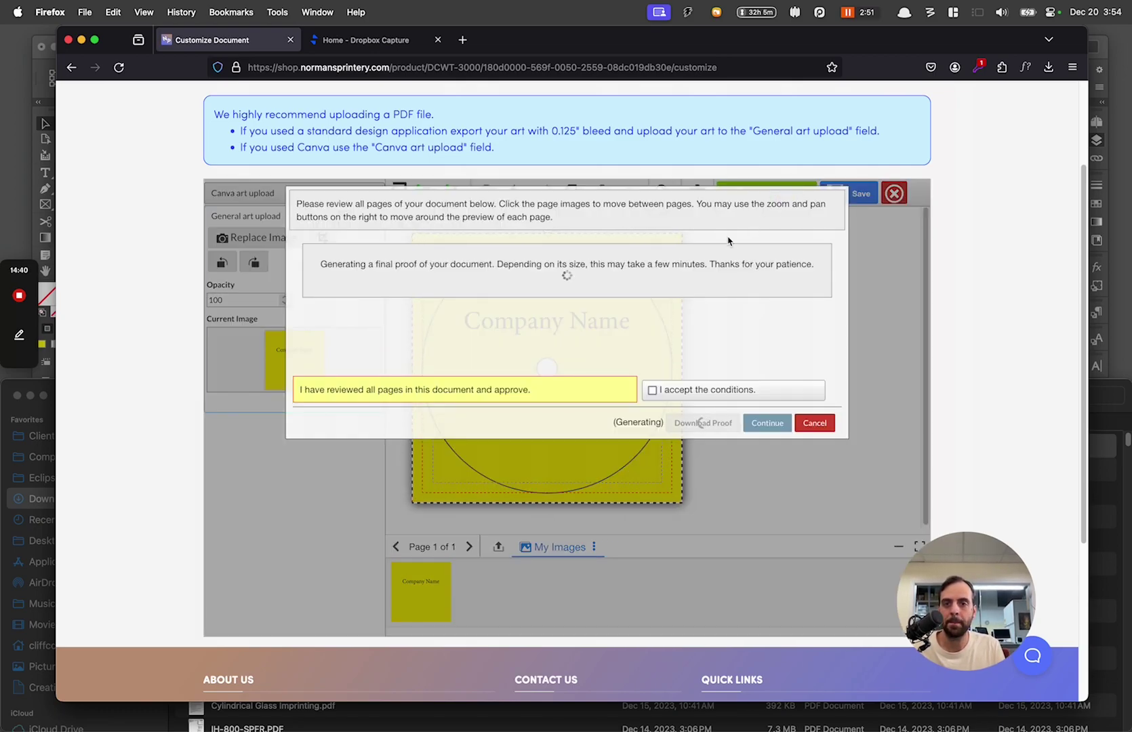
left_click(654, 391)
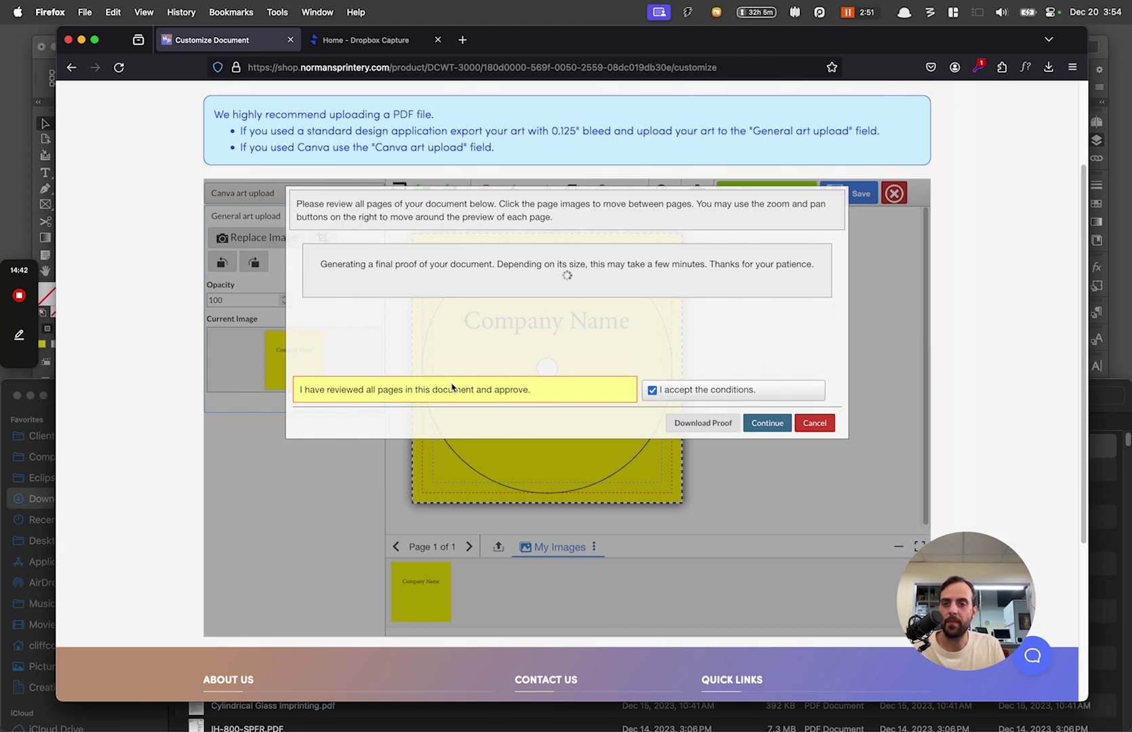
left_click(777, 425)
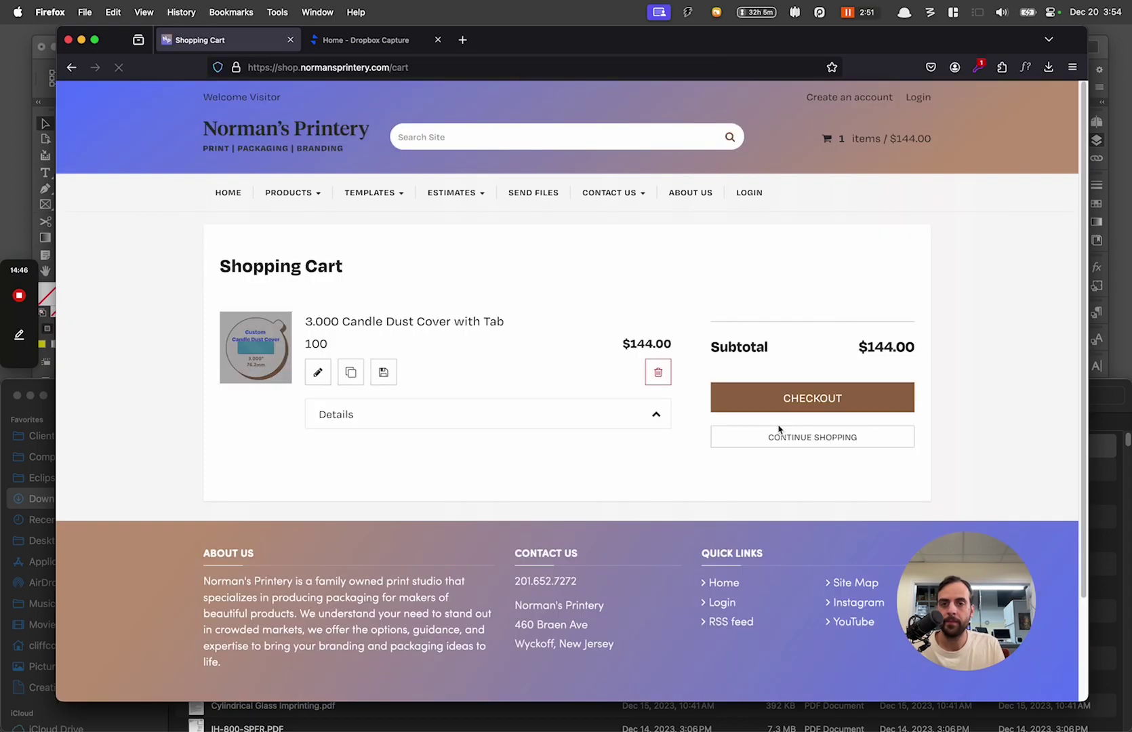
mouse_move(621, 197)
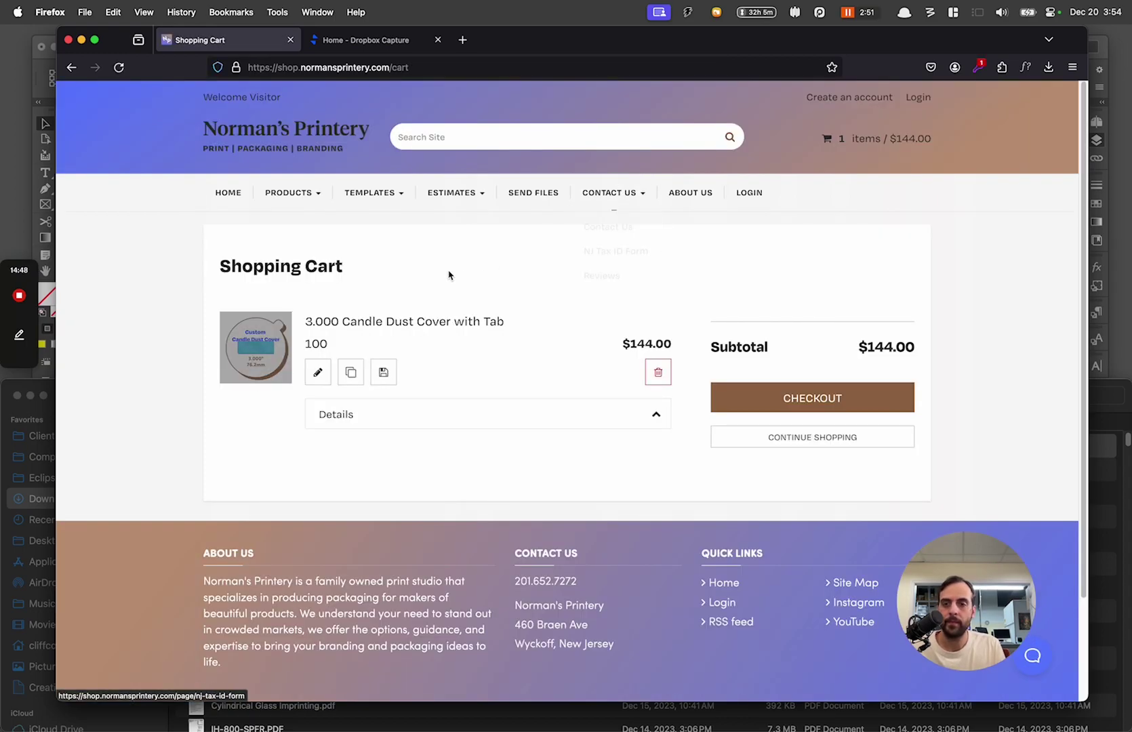